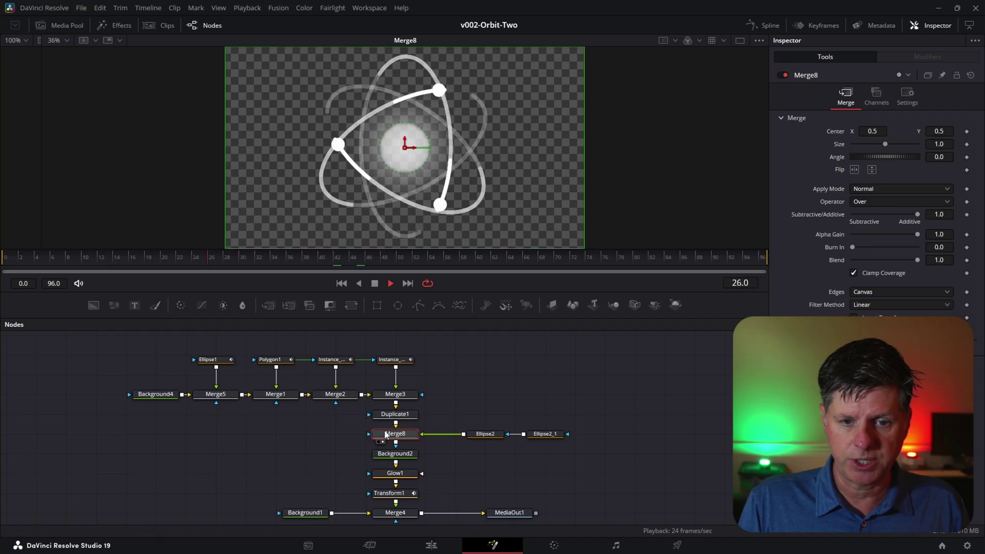
# Step: Delete the Background2 color node and connect the Merge8 output directly to Glow1
pyautogui.click(386, 454)
pyautogui.press('2')
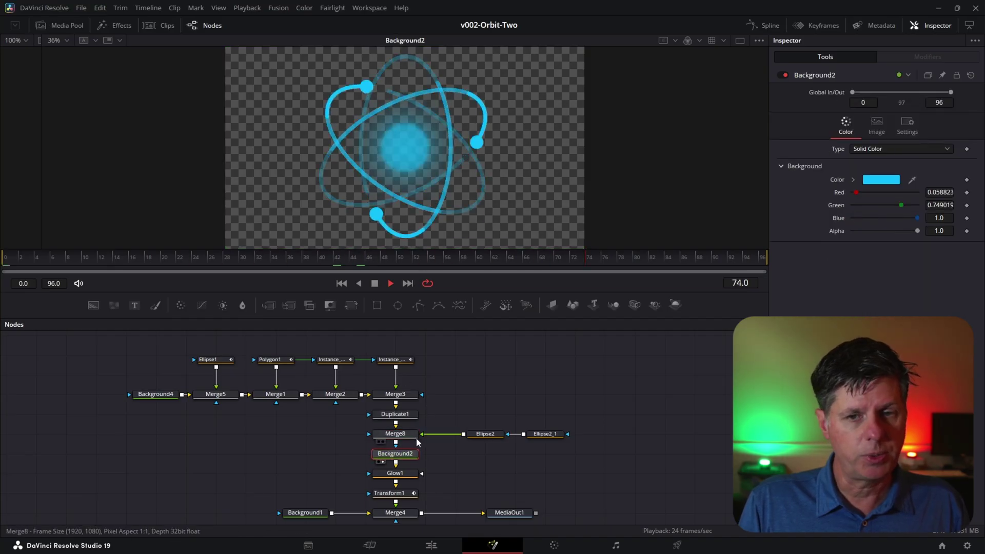
pyautogui.press('space')
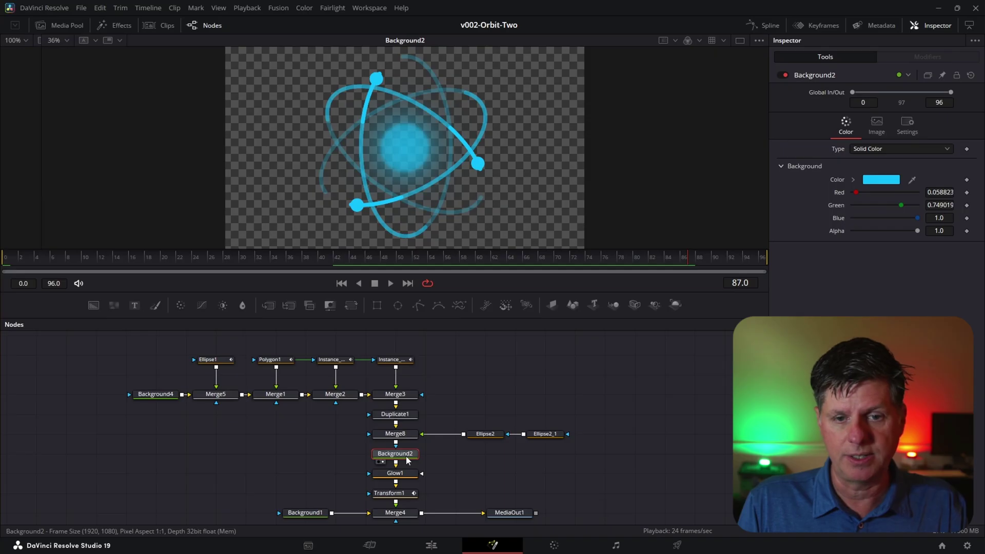
pyautogui.press('Delete')
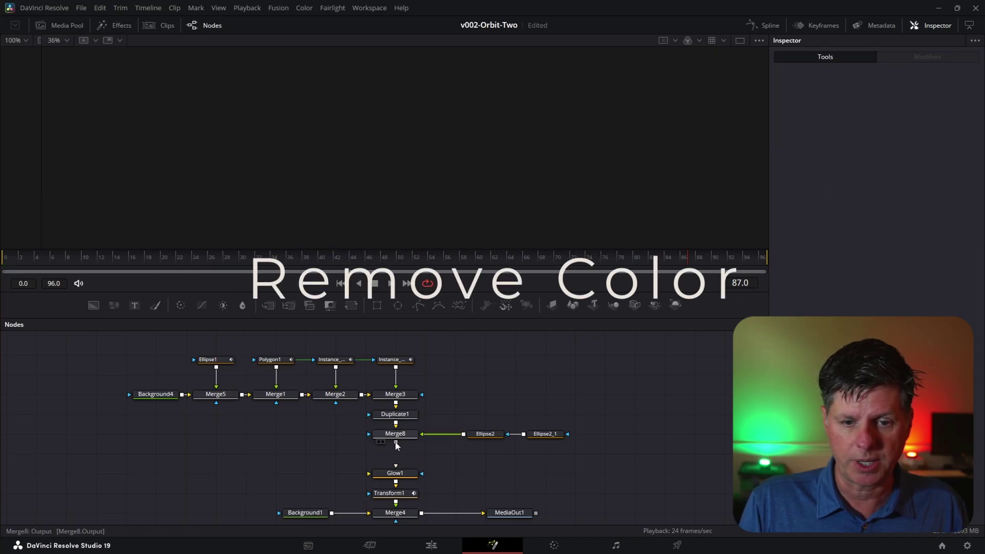
pyautogui.moveTo(396, 443); pyautogui.dragTo(395, 467)
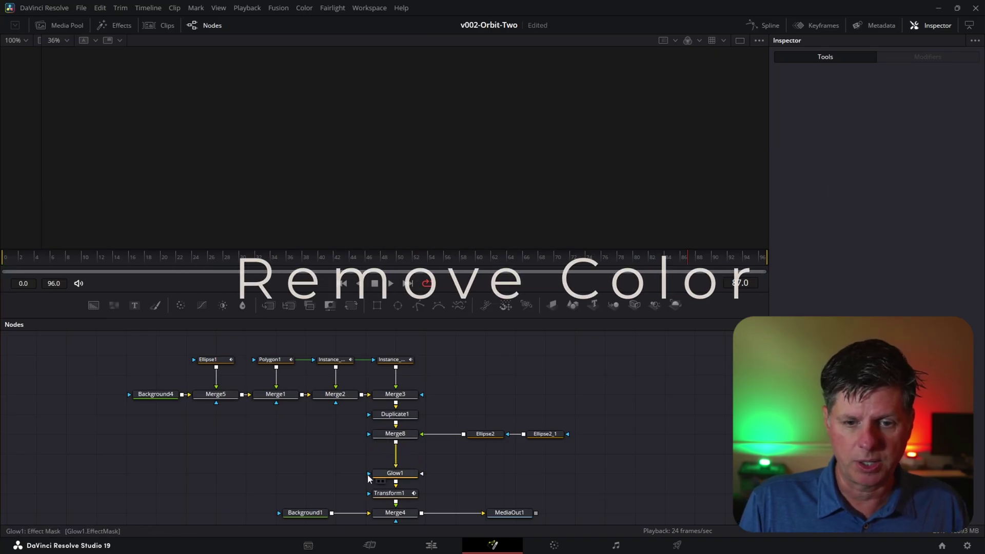
# Step: Show MediaOut1 in the viewer and play the uncolored atom animation
pyautogui.click(500, 514)
pyautogui.scroll(-1, 500, 517)
pyautogui.press('1')
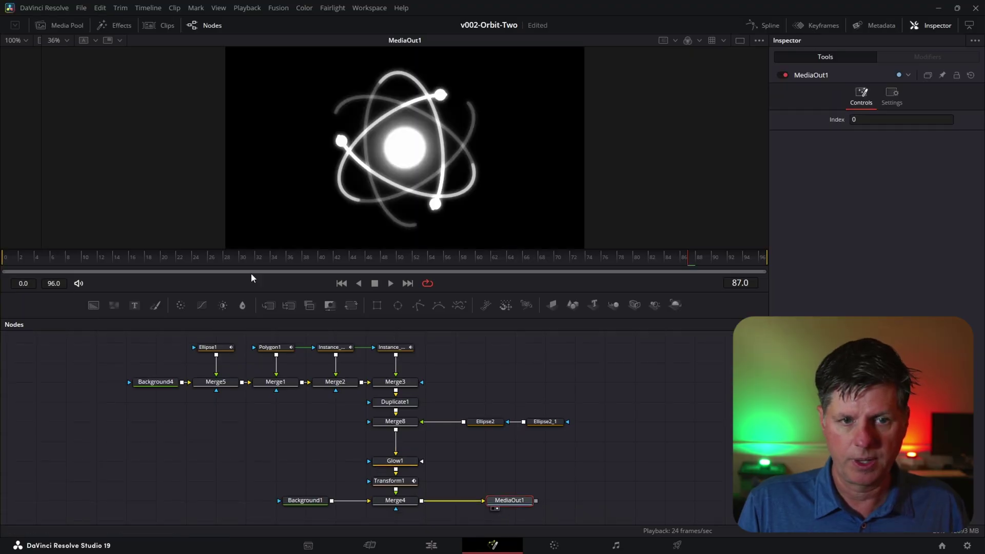
pyautogui.press('space')
pyautogui.press('space')
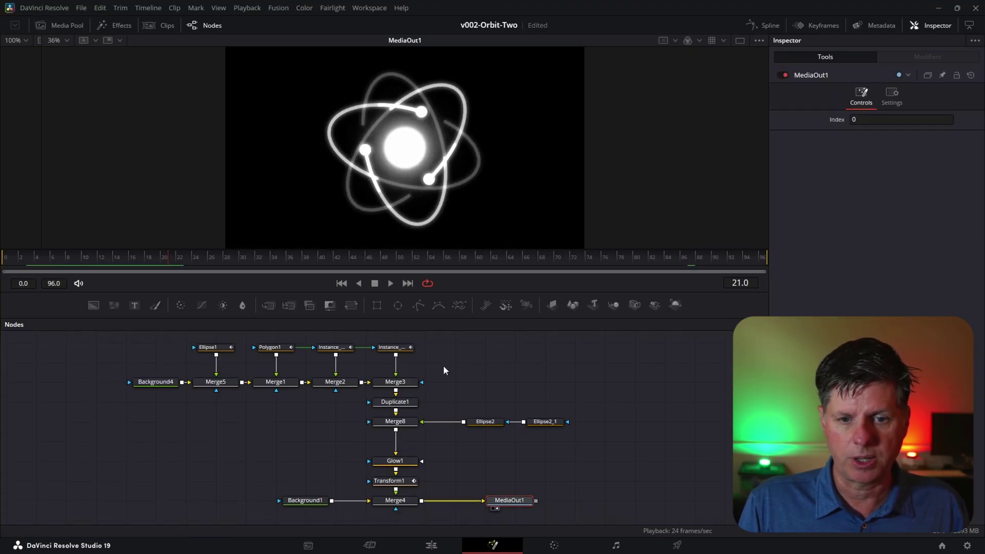
# Step: Preview the outputs of Glow1, Transform1 and MediaOut1 in turn, playing the animation from Transform1 and MediaOut1
pyautogui.click(394, 462)
pyautogui.press('1')
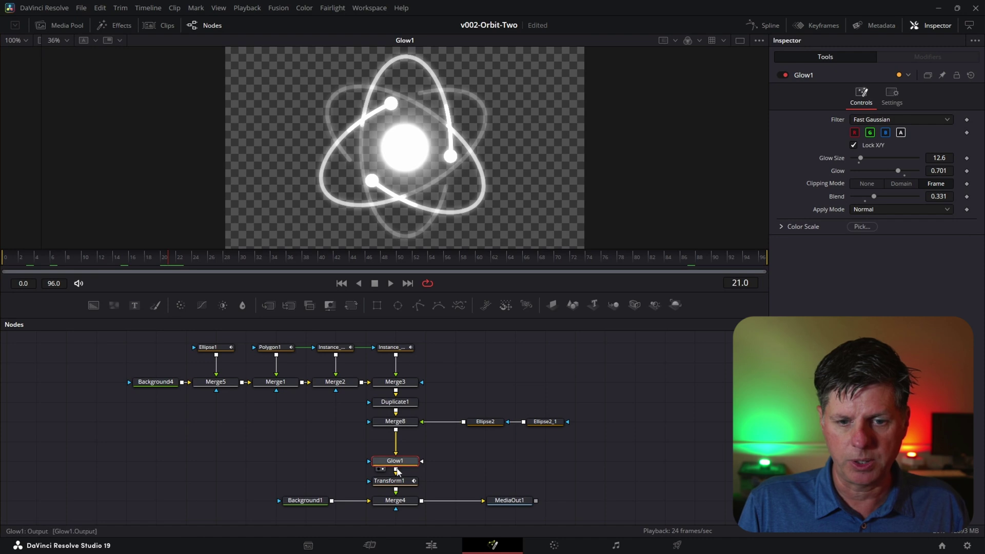
pyautogui.click(395, 482)
pyautogui.press('1')
pyautogui.press('space')
pyautogui.press('space')
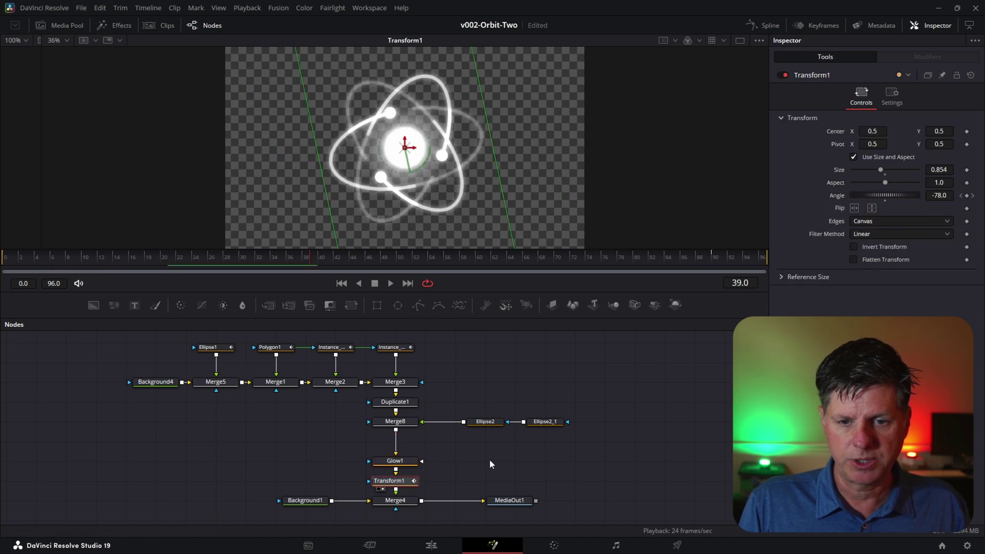
pyautogui.click(509, 501)
pyautogui.press('1')
pyautogui.press('space')
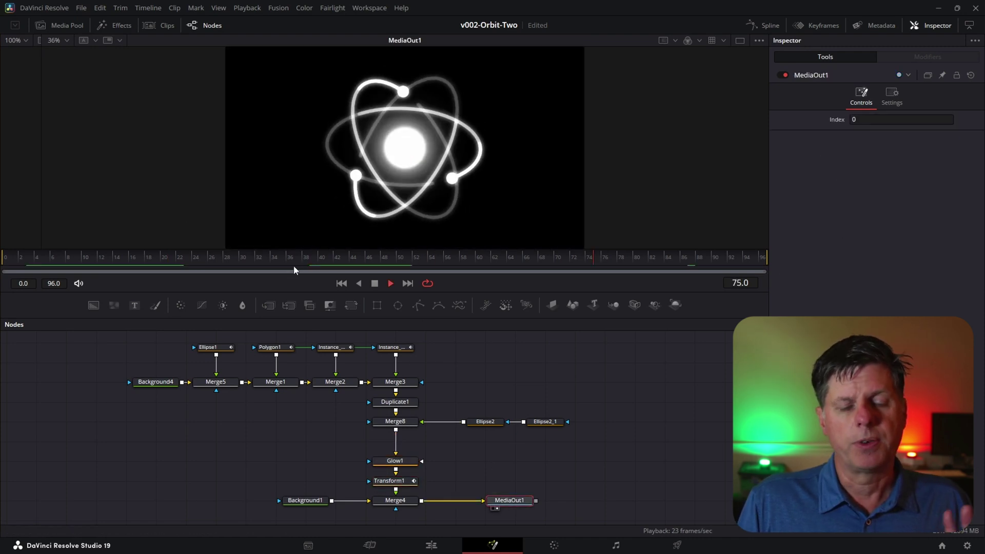
# Step: Remove the two faded rings by disabling and deleting Merge2 and Merge3 along with their instanced Polygon1 masks
pyautogui.scroll(2, 315, 410)
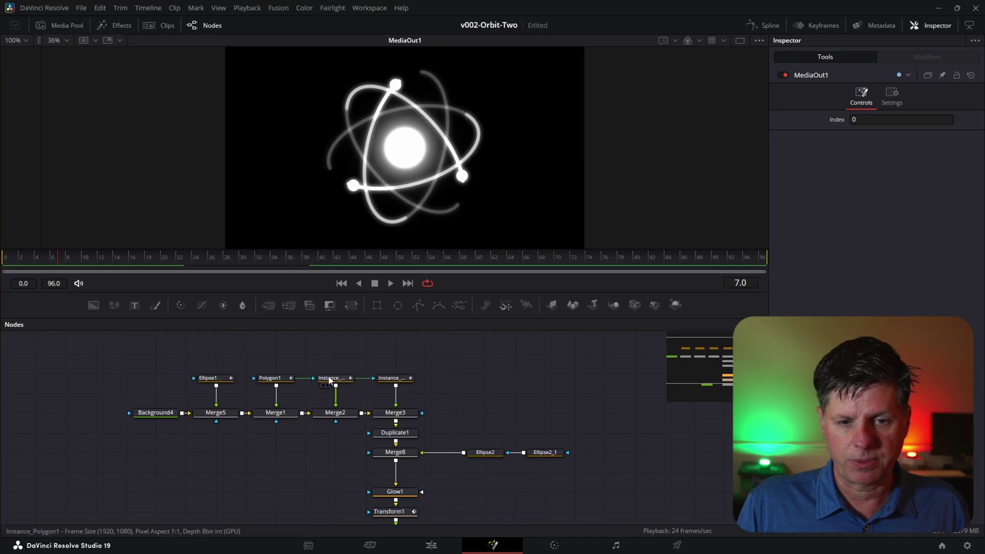
pyautogui.click(405, 413)
pyautogui.press('1')
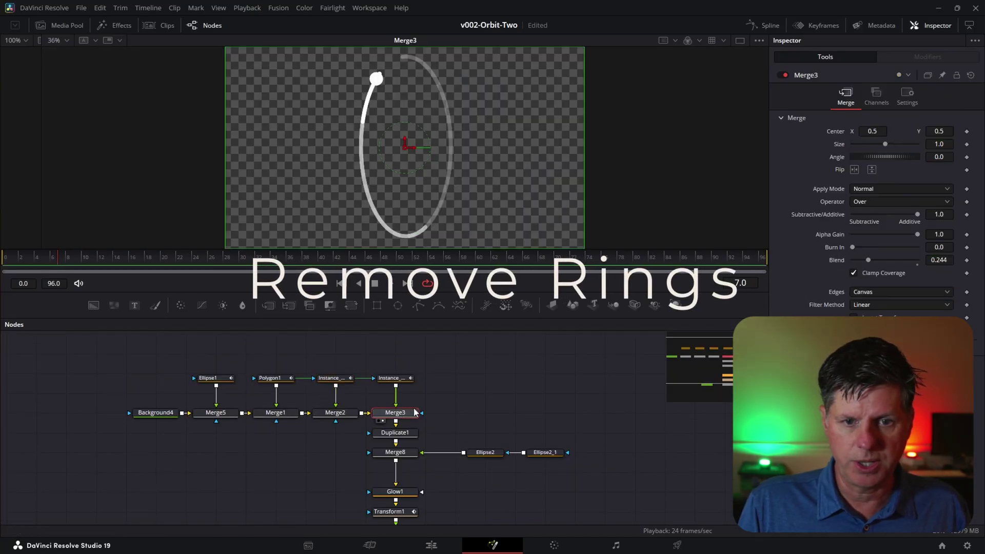
pyautogui.click(784, 75)
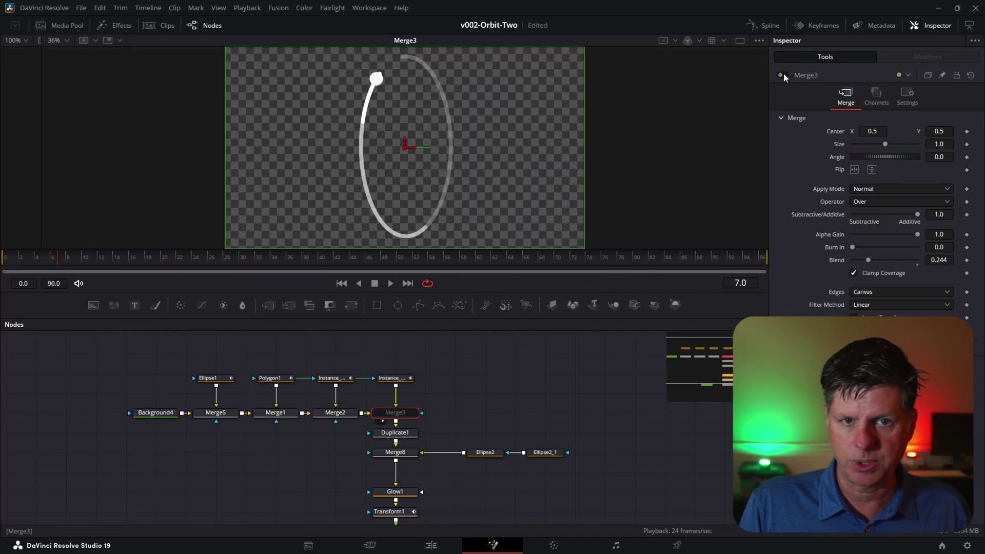
pyautogui.click(330, 414)
pyautogui.click(782, 75)
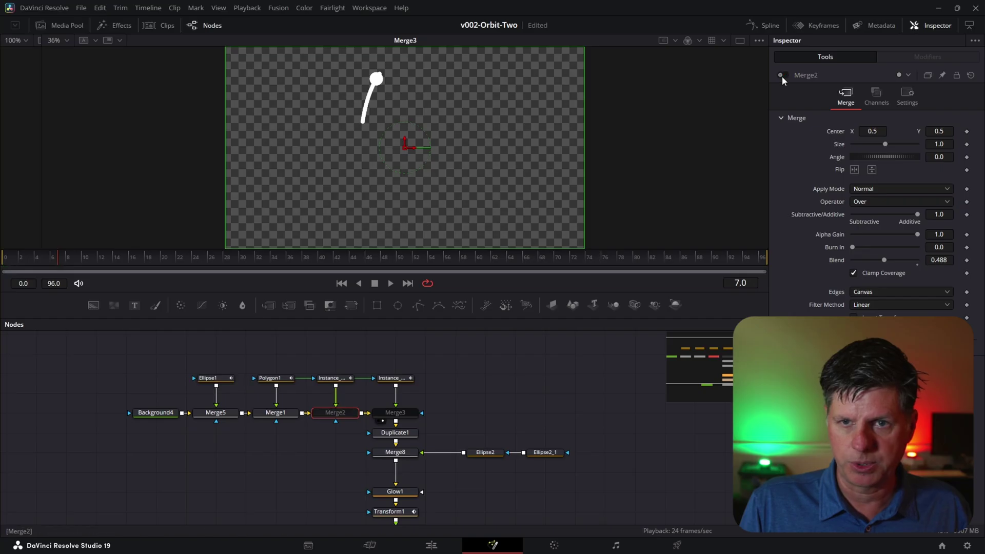
pyautogui.moveTo(332, 357); pyautogui.dragTo(406, 418)
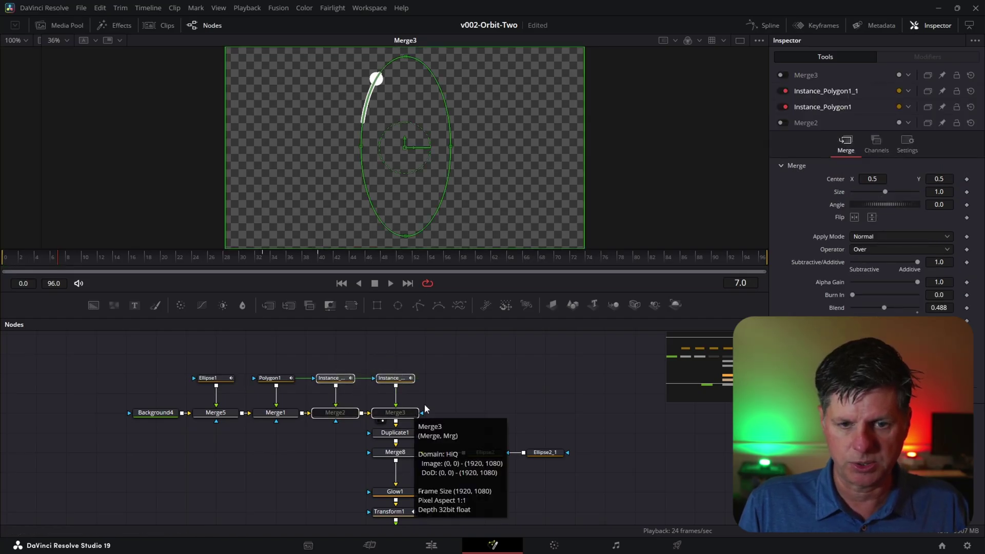
pyautogui.press('Delete')
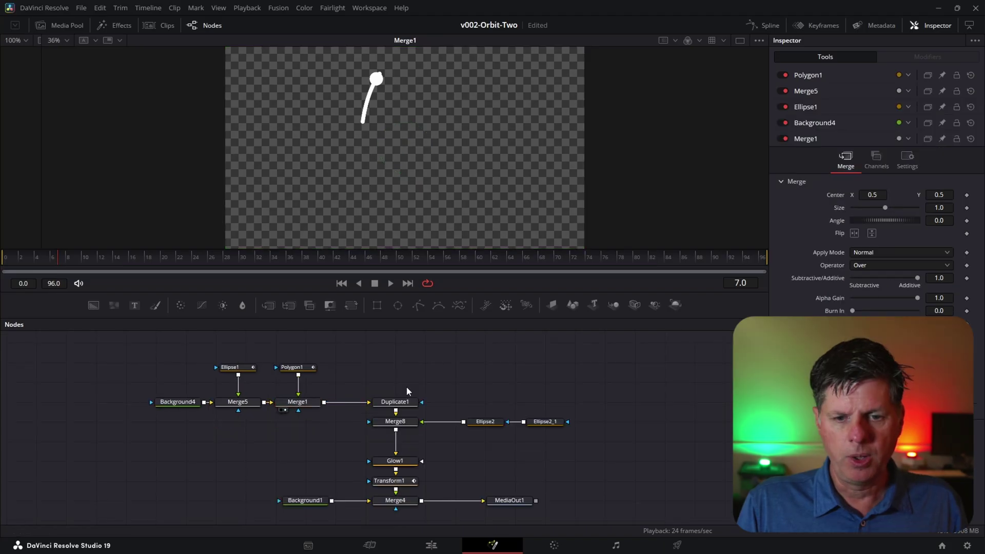
# Step: Increase the Length of the Polygon1 mask to about 0.969 and enlarge the viewer area
pyautogui.click(297, 370)
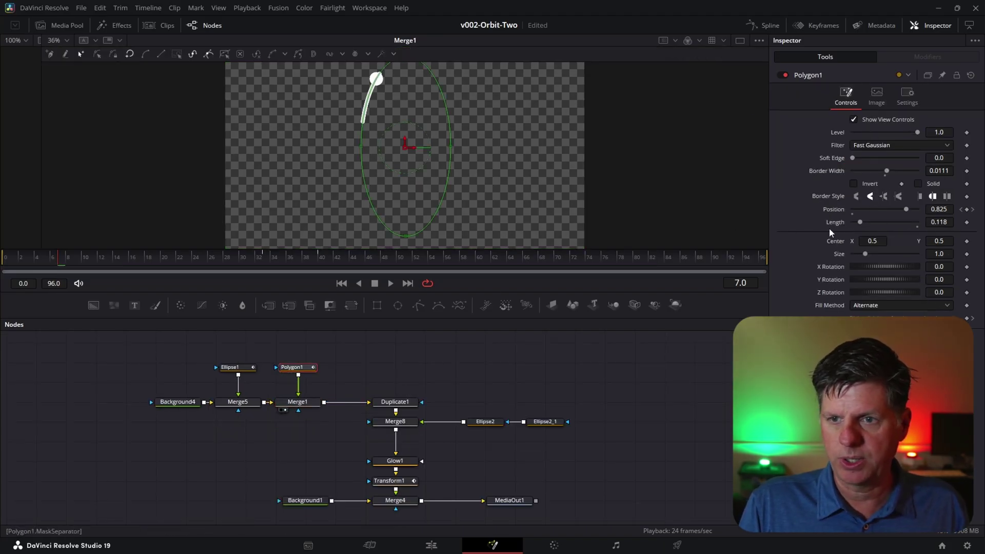
pyautogui.moveTo(864, 222); pyautogui.dragTo(878, 222)
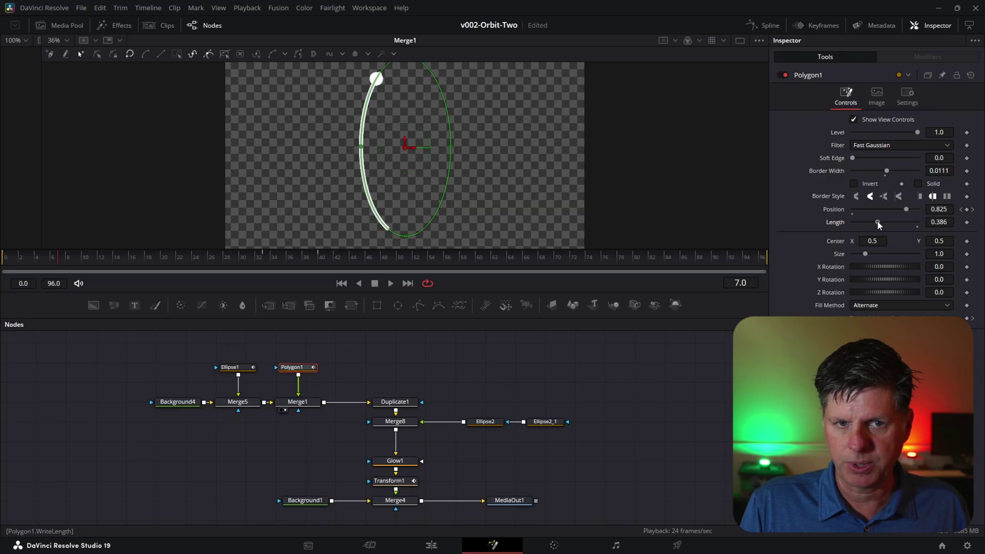
pyautogui.moveTo(490, 290); pyautogui.dragTo(493, 317)
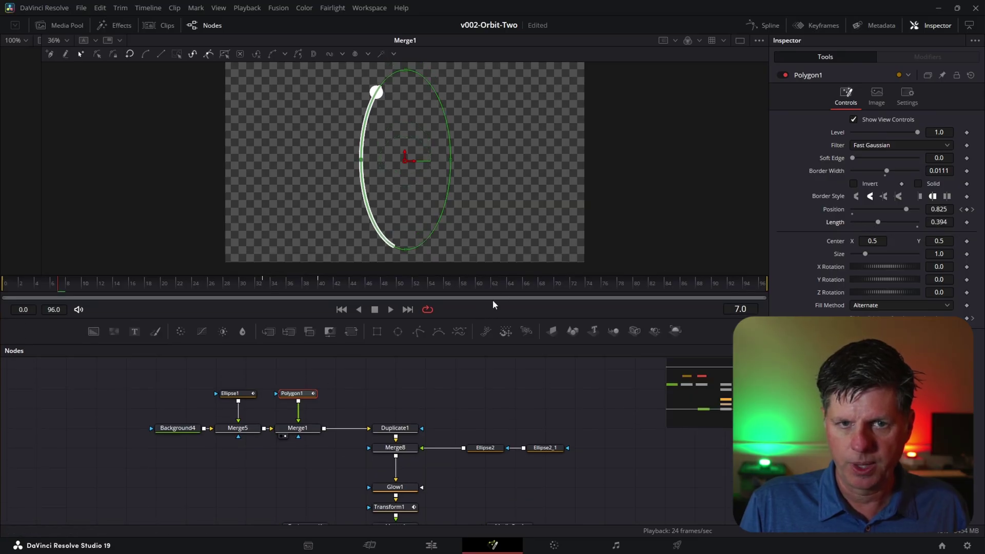
pyautogui.moveTo(887, 225); pyautogui.dragTo(902, 225)
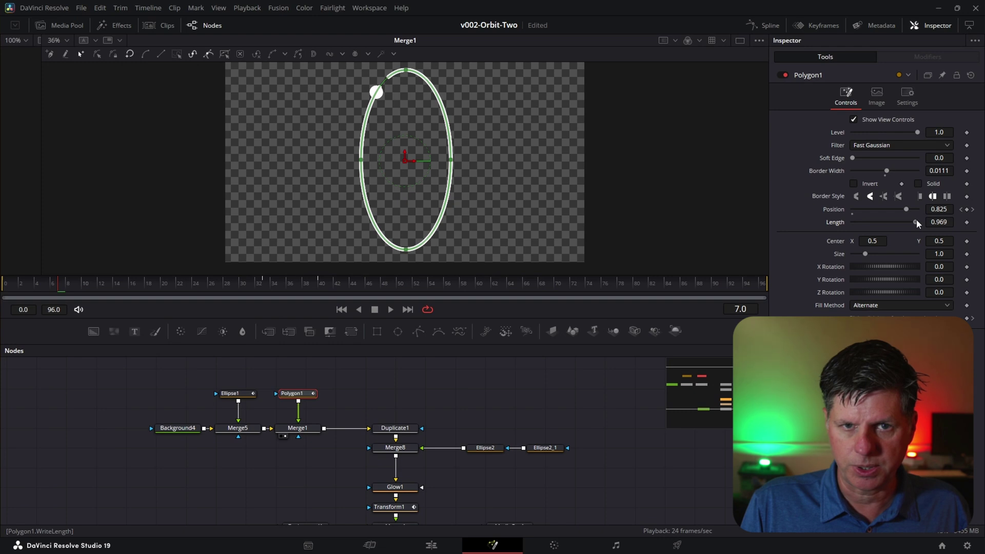
# Step: Reorder the nodes so Background4 feeds Merge1 with Polygon1, followed by Merge5 with Ellipse1, leading into Duplicate1
pyautogui.moveTo(195, 430); pyautogui.dragTo(159, 432)
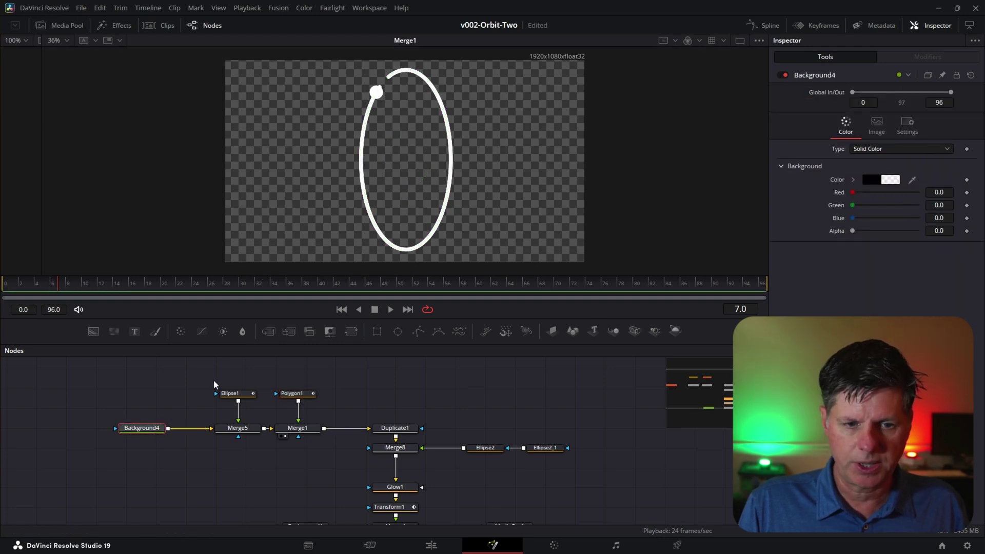
pyautogui.moveTo(214, 379)
pyautogui.mouseDown()
pyautogui.moveTo(246, 439)
pyautogui.moveTo(349, 390)
pyautogui.moveTo(358, 402)
pyautogui.mouseUp()
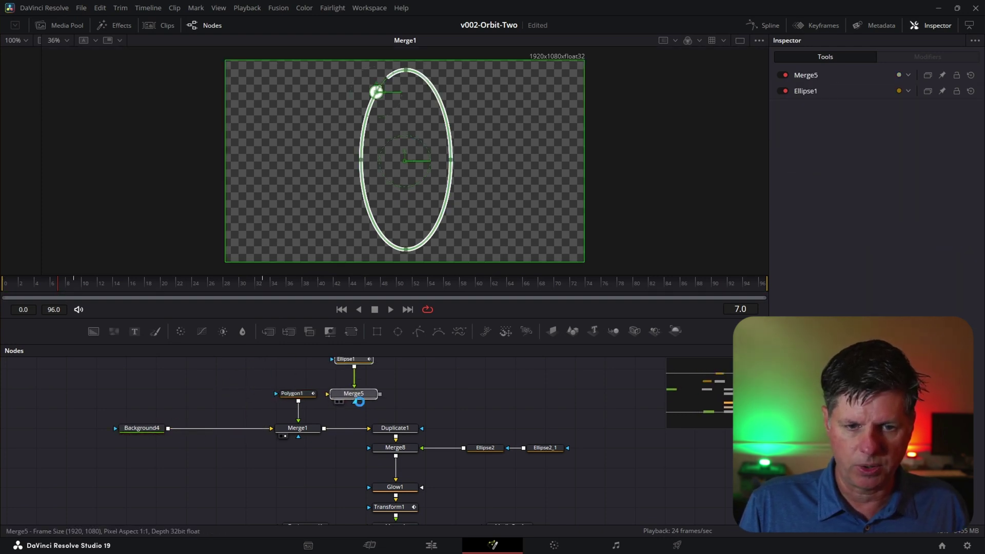
pyautogui.moveTo(303, 457); pyautogui.dragTo(294, 399)
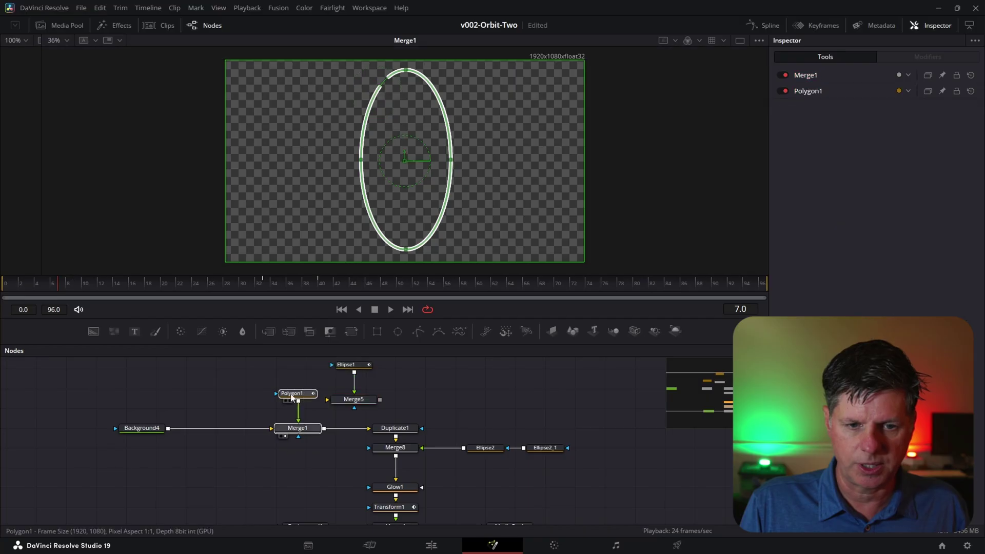
pyautogui.moveTo(303, 435); pyautogui.dragTo(235, 435)
pyautogui.moveTo(358, 405); pyautogui.dragTo(317, 430)
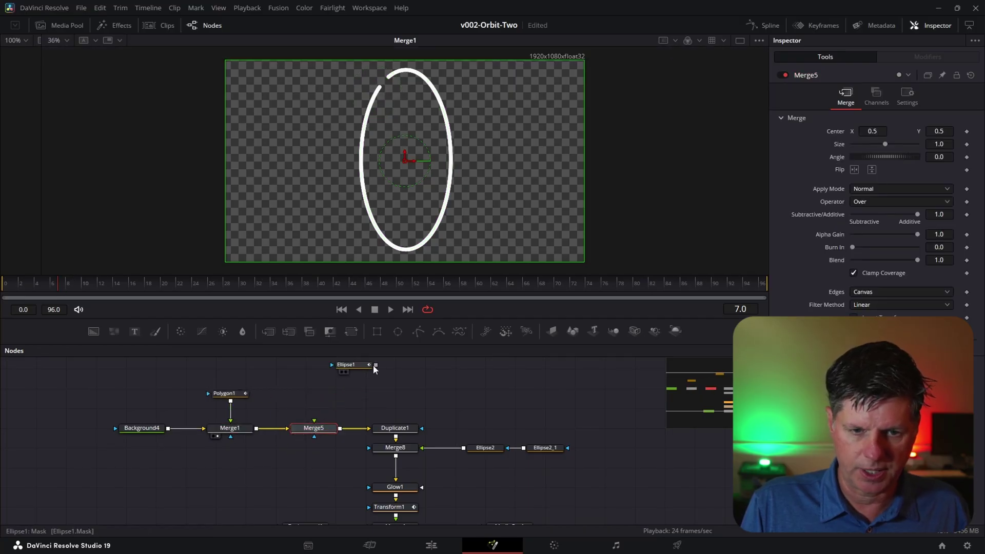
pyautogui.moveTo(376, 365); pyautogui.dragTo(318, 425)
pyautogui.moveTo(349, 366); pyautogui.dragTo(309, 387)
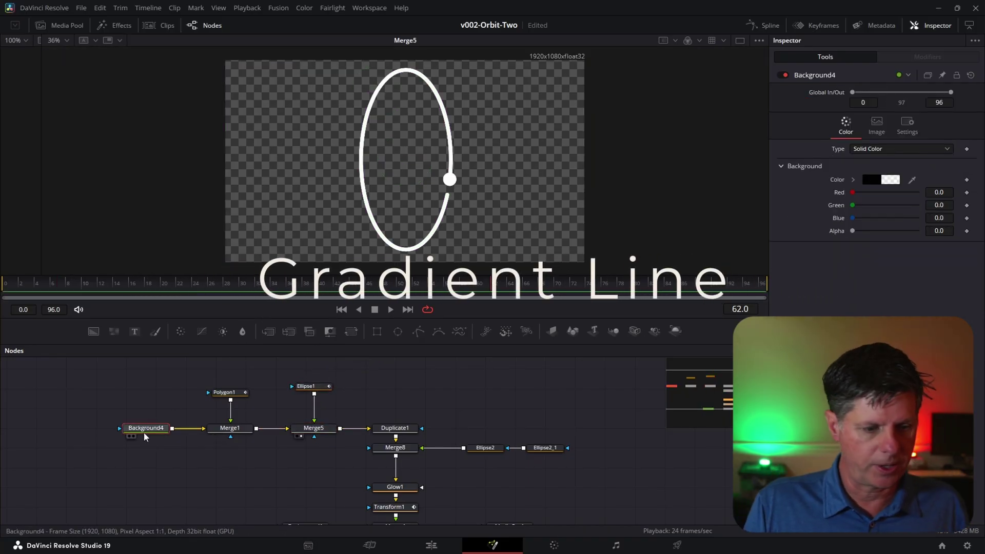
# Step: Show Background4 in a widened viewer beside Merge5 and set its Alpha to 1.0
pyautogui.press('1')
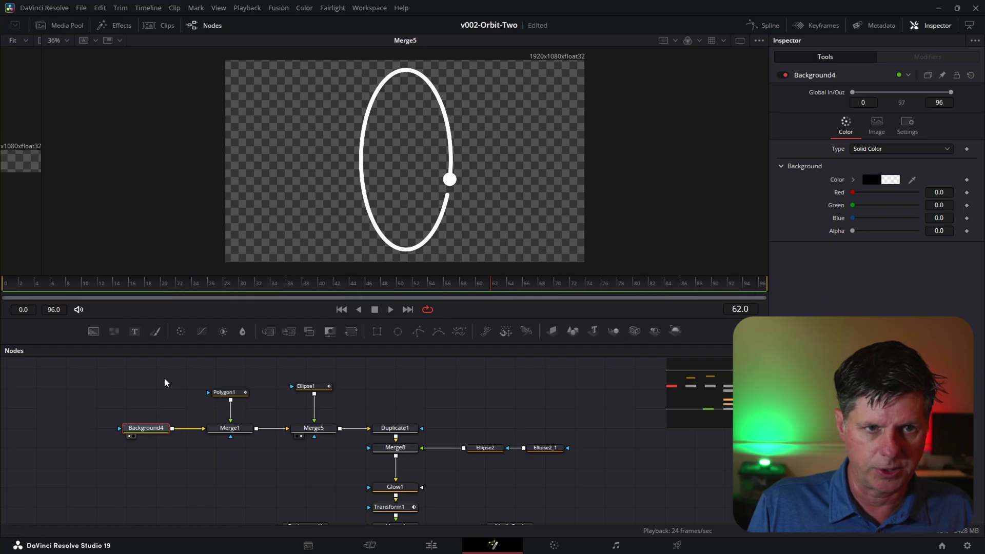
pyautogui.moveTo(41, 208); pyautogui.dragTo(351, 206)
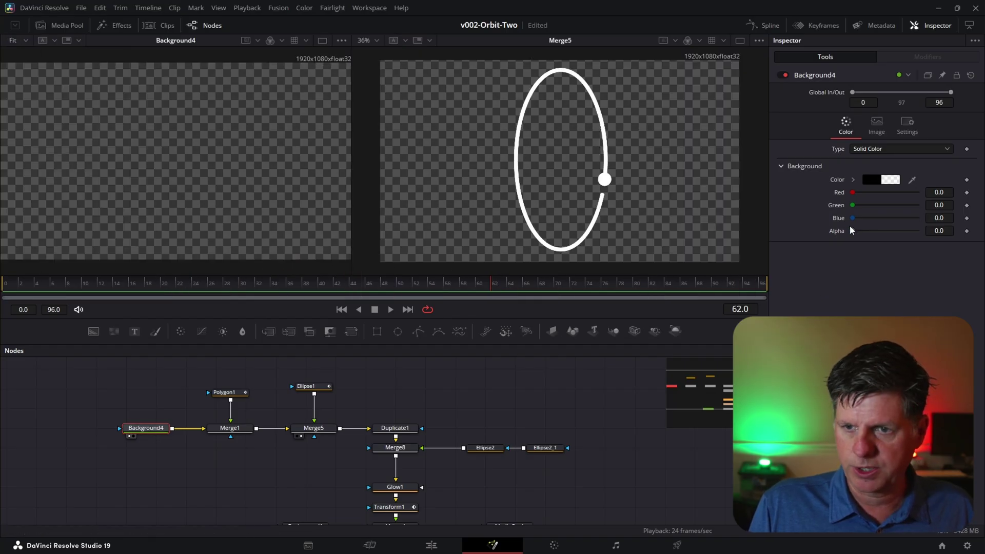
pyautogui.moveTo(853, 231); pyautogui.dragTo(913, 232)
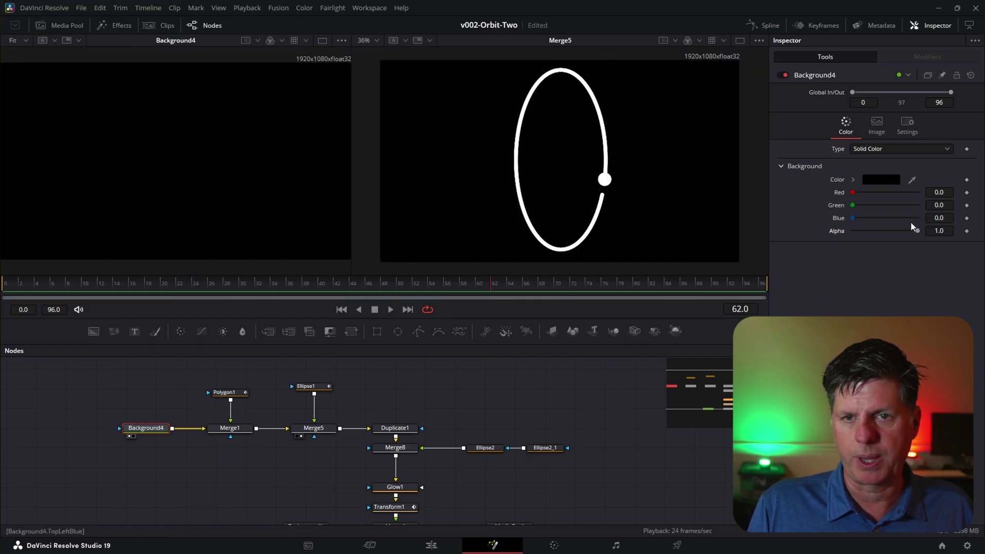
# Step: Change Background4 to a Gradient fill of type Angle and center its start point at X 0.5
pyautogui.click(877, 149)
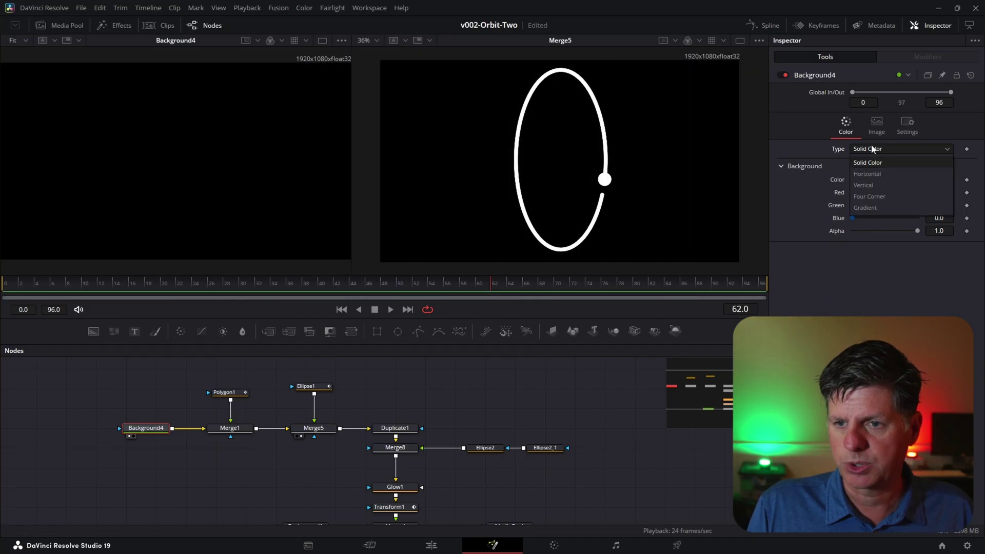
pyautogui.click(867, 207)
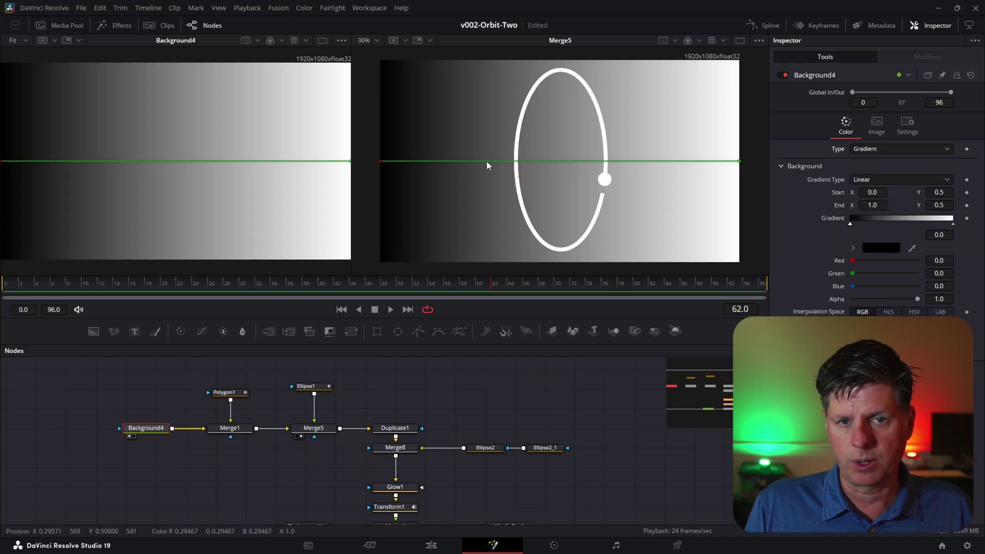
pyautogui.click(882, 180)
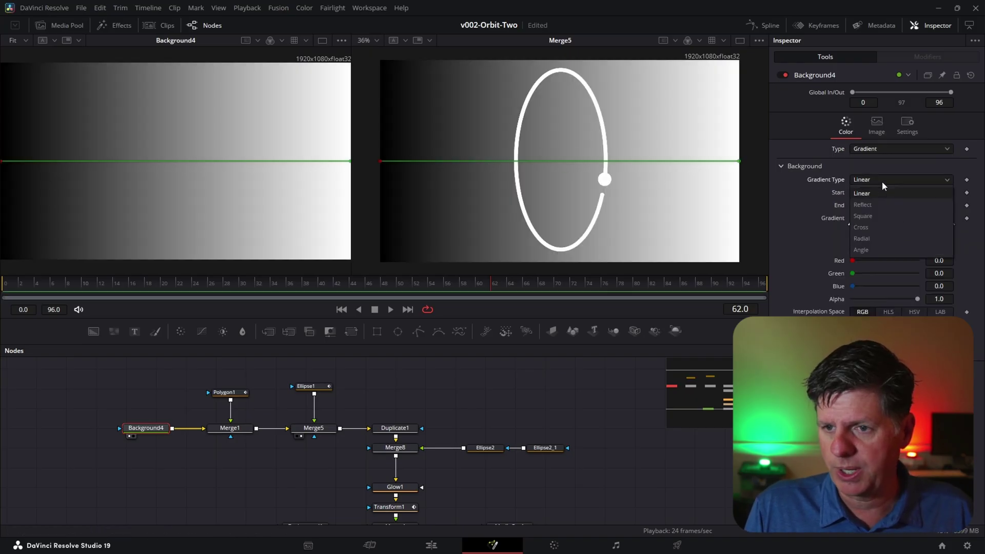
pyautogui.click(876, 253)
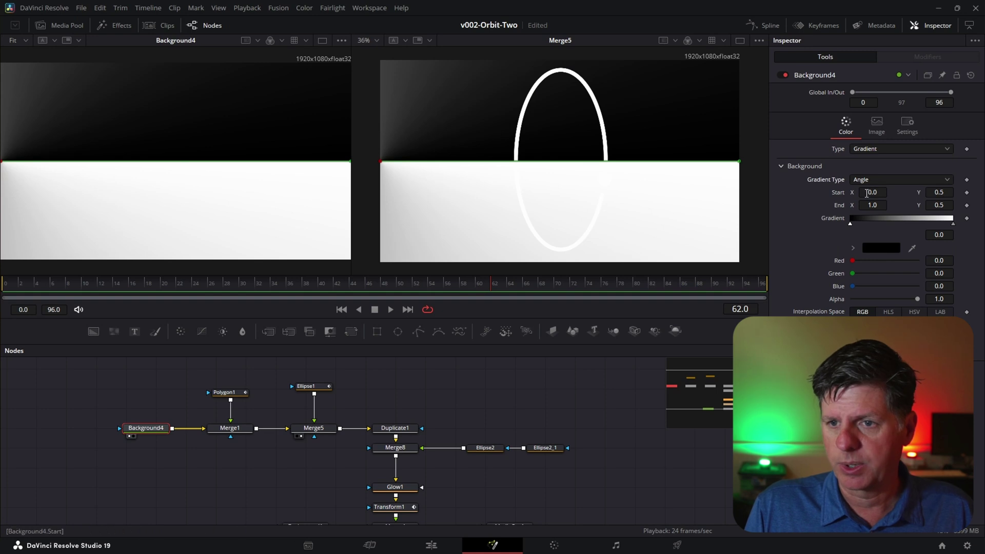
pyautogui.moveTo(870, 195); pyautogui.dragTo(921, 195)
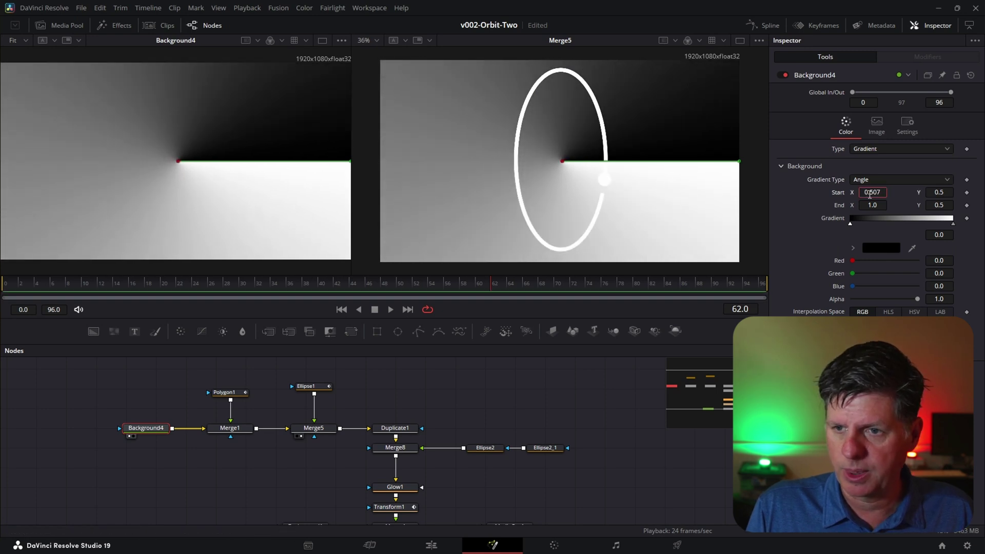
# Step: Reverse Background4's gradient to run white to black and swing its end point around to about X -0.086, Y 0.503
pyautogui.click(237, 430)
pyautogui.press('2')
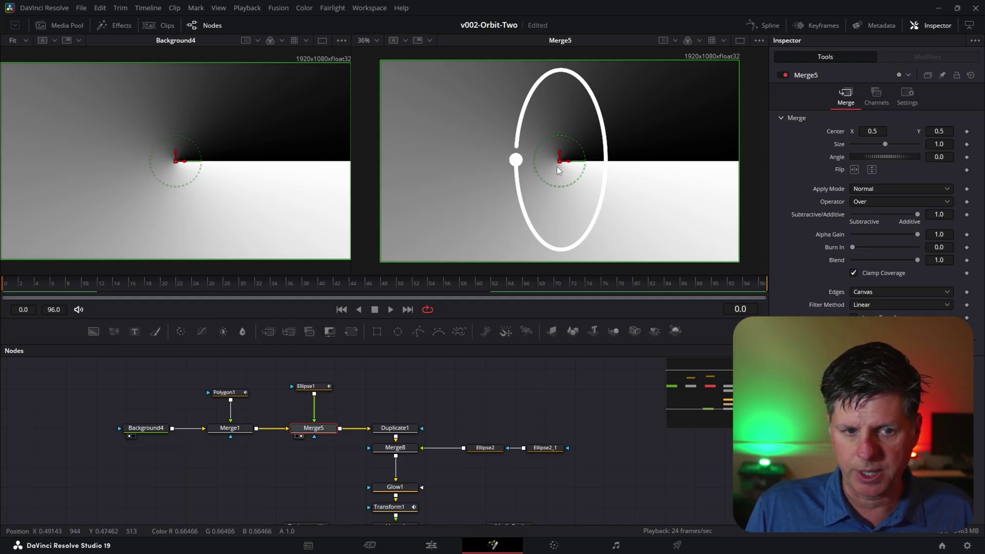
pyautogui.click(146, 428)
pyautogui.moveTo(851, 223); pyautogui.dragTo(954, 224)
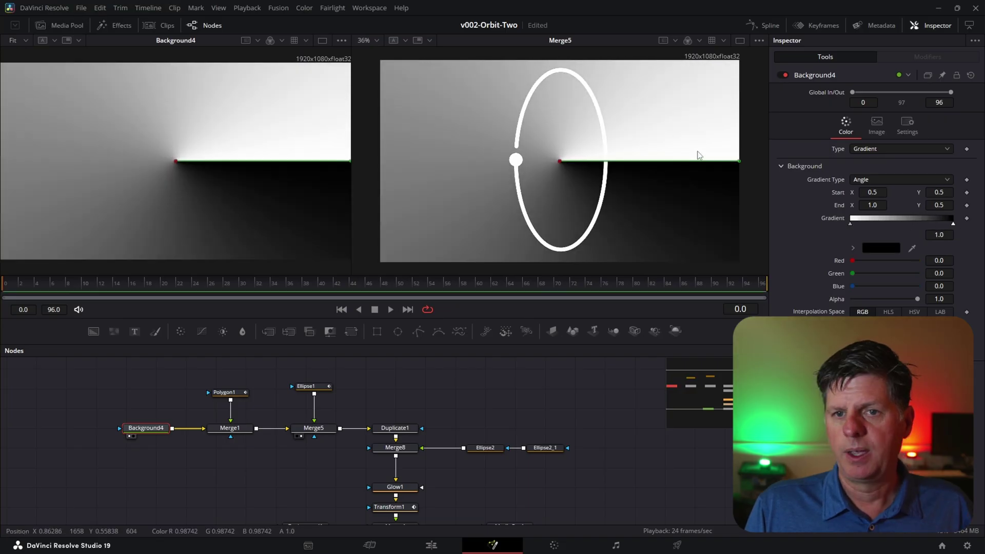
pyautogui.moveTo(739, 161); pyautogui.dragTo(351, 165)
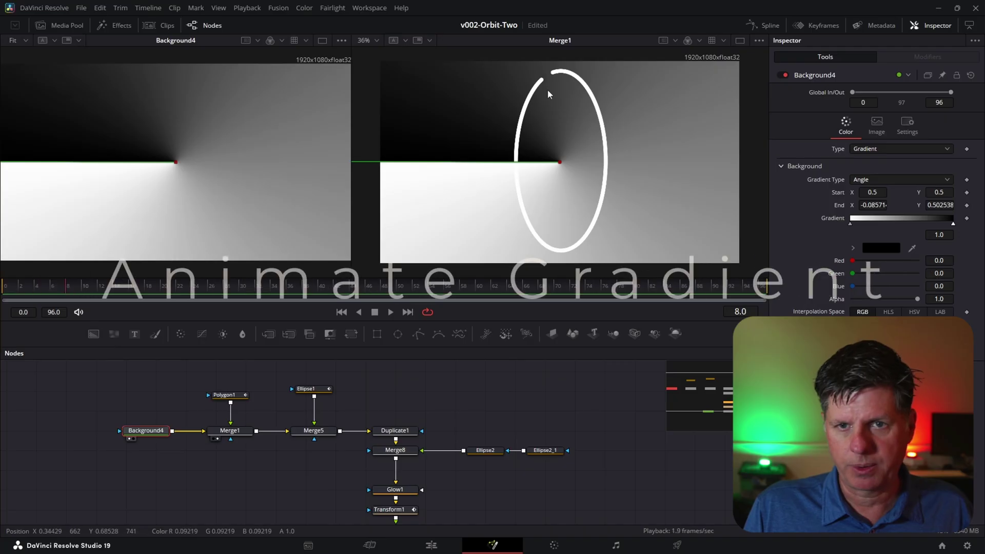
# Step: Reduce Polygon1's Length to 0.906 and return the playhead to frame 0
pyautogui.click(232, 395)
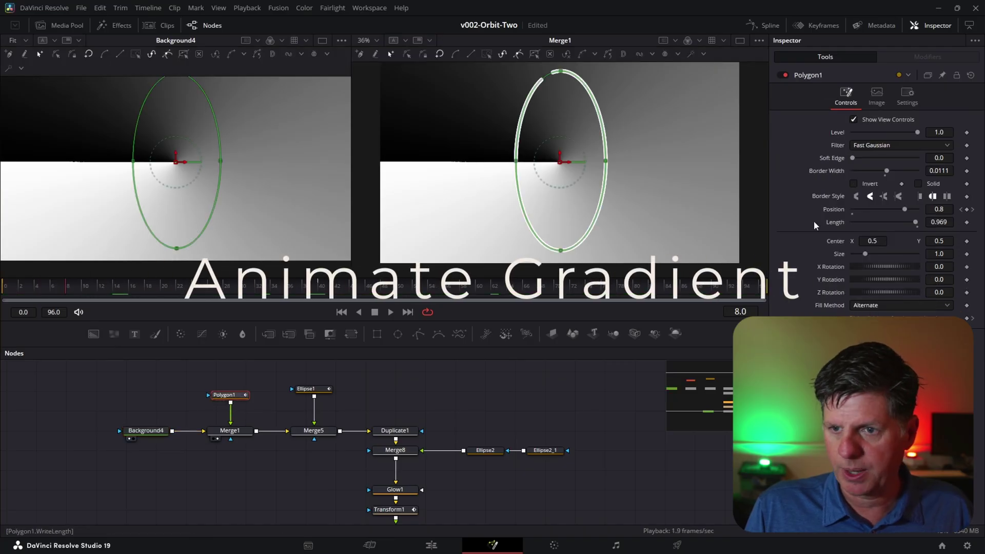
pyautogui.moveTo(913, 224); pyautogui.dragTo(910, 224)
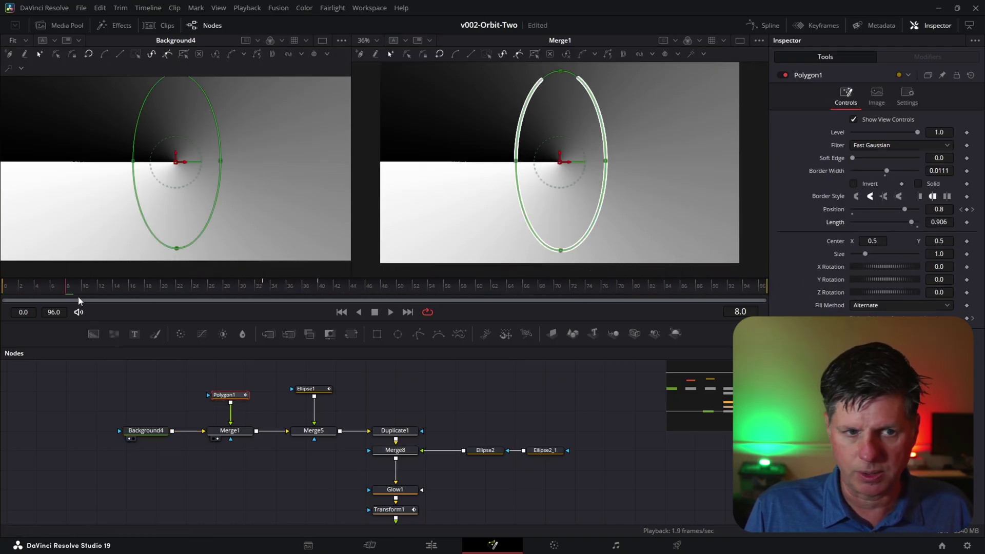
pyautogui.moveTo(67, 288); pyautogui.dragTo(2, 286)
# Step: Move Background4 farther from Merge1 and insert a Transform node between them
pyautogui.moveTo(153, 432); pyautogui.dragTo(91, 431)
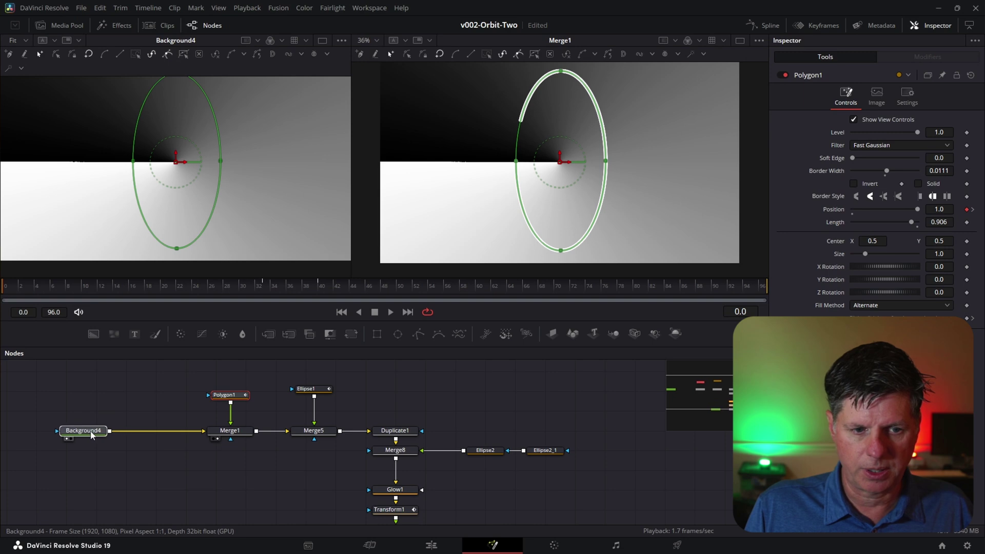
pyautogui.click(92, 435)
pyautogui.click(352, 334)
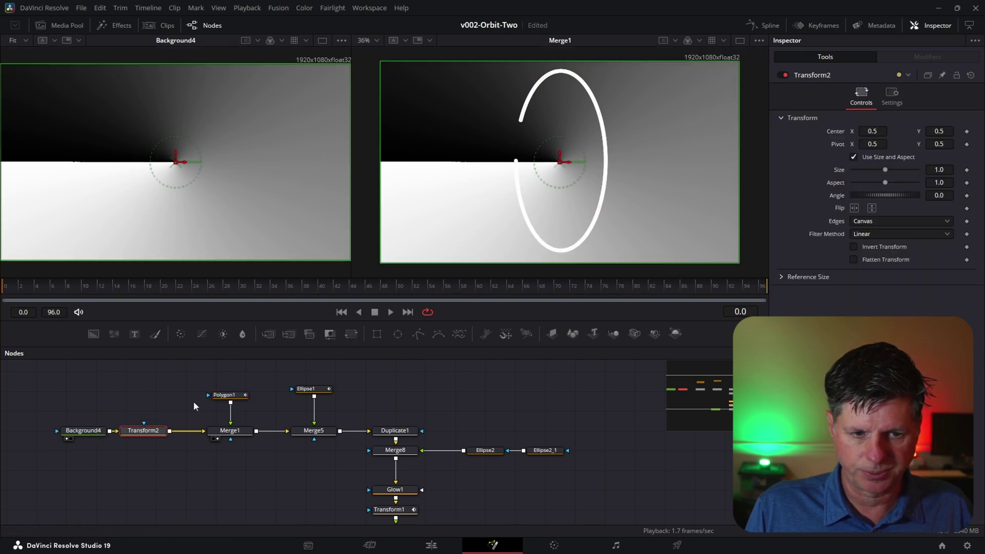
# Step: Keyframe Transform2's Angle at 0.0 on frame 0
pyautogui.moveTo(878, 196)
pyautogui.mouseDown()
pyautogui.moveTo(849, 184)
pyautogui.moveTo(878, 188)
pyautogui.mouseUp()
pyautogui.doubleClick(834, 196)
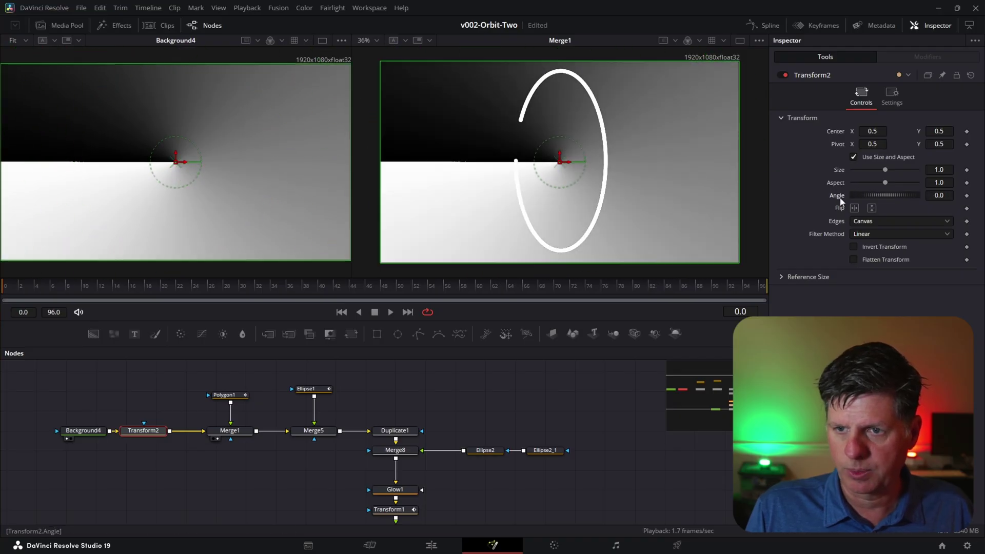
pyautogui.moveTo(68, 287); pyautogui.dragTo(3, 286)
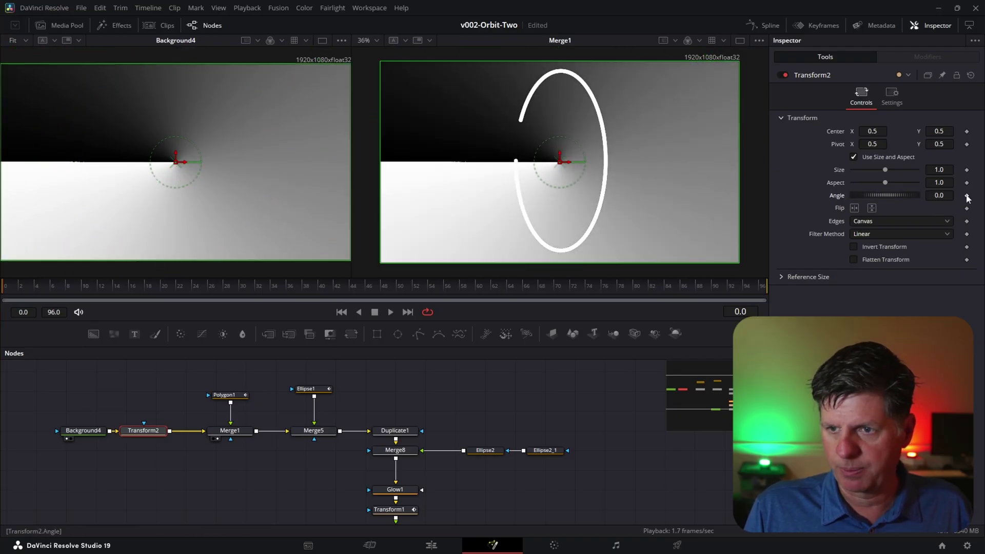
# Step: Locate Polygon1's ending Position keyframe at frame 40 and set Transform2's Angle to 360 on that frame
pyautogui.click(231, 397)
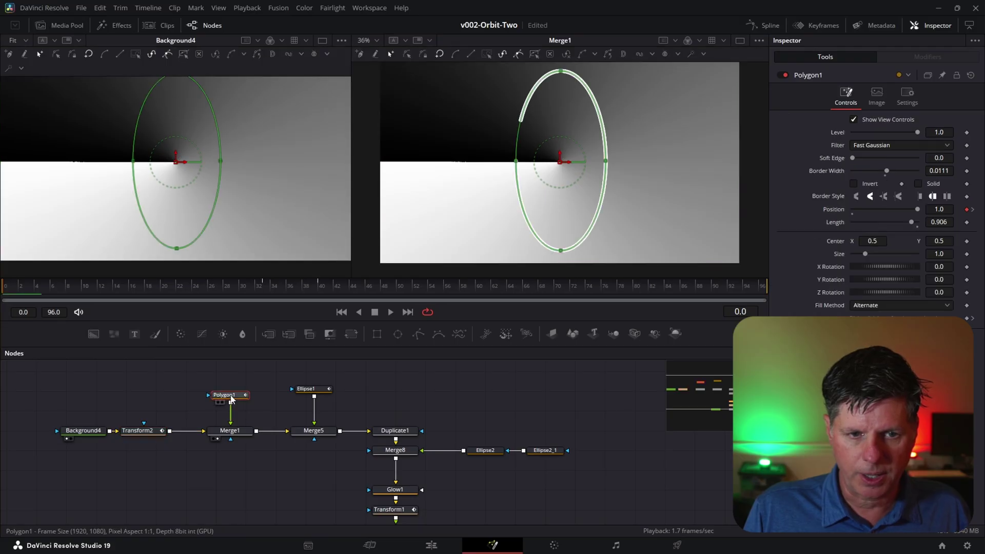
pyautogui.moveTo(263, 288); pyautogui.dragTo(321, 286)
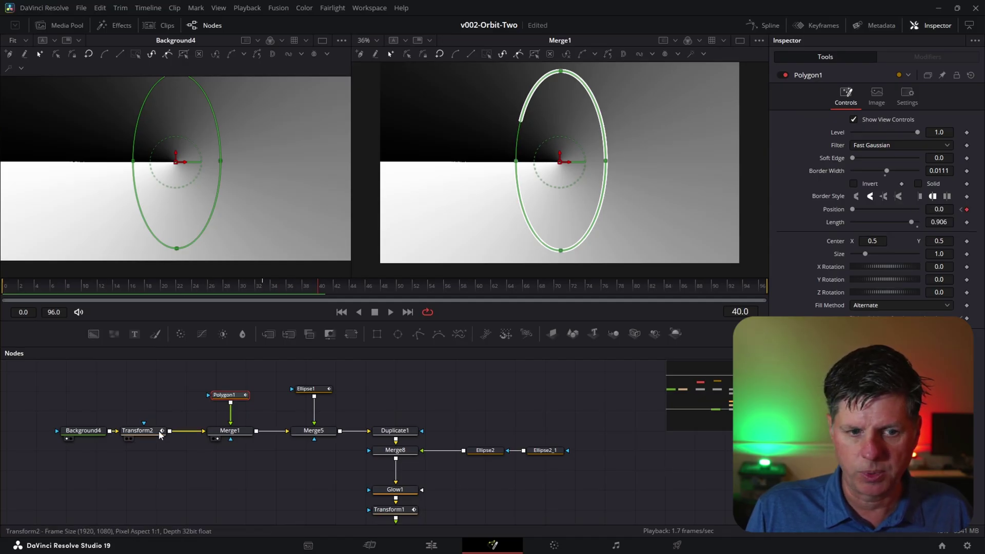
pyautogui.click(137, 431)
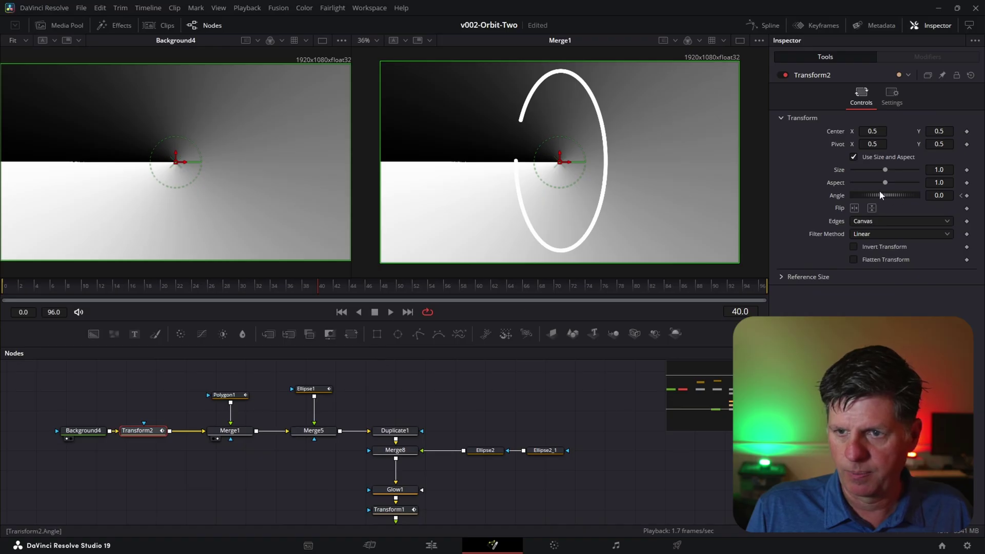
pyautogui.click(943, 195)
pyautogui.write('36')
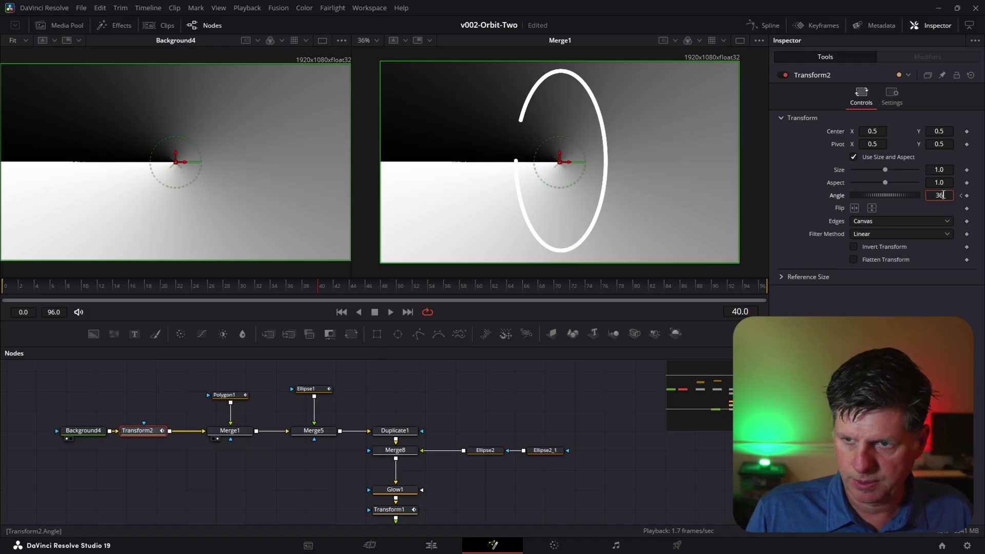
pyautogui.write('0')
pyautogui.press('Return')
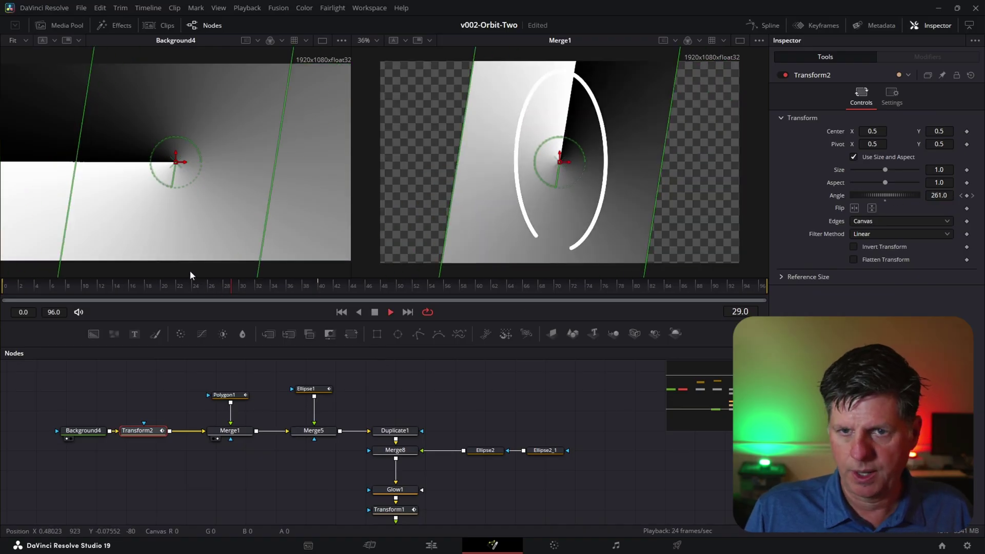
# Step: Play back the gradient rotation and reverse its direction by setting Transform2's Angle to -360 at frame 40
pyautogui.press('space')
pyautogui.moveTo(44, 286); pyautogui.dragTo(2, 286)
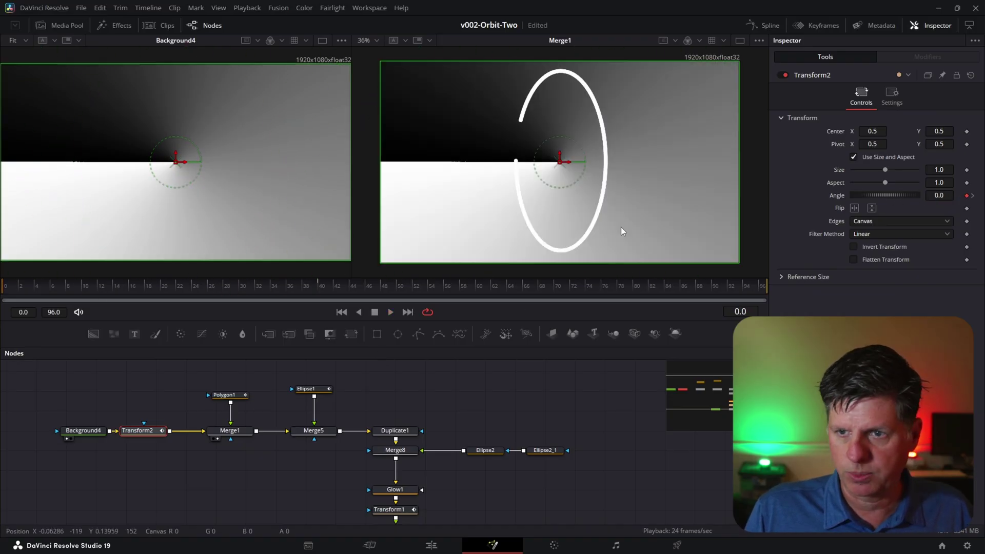
pyautogui.click(318, 286)
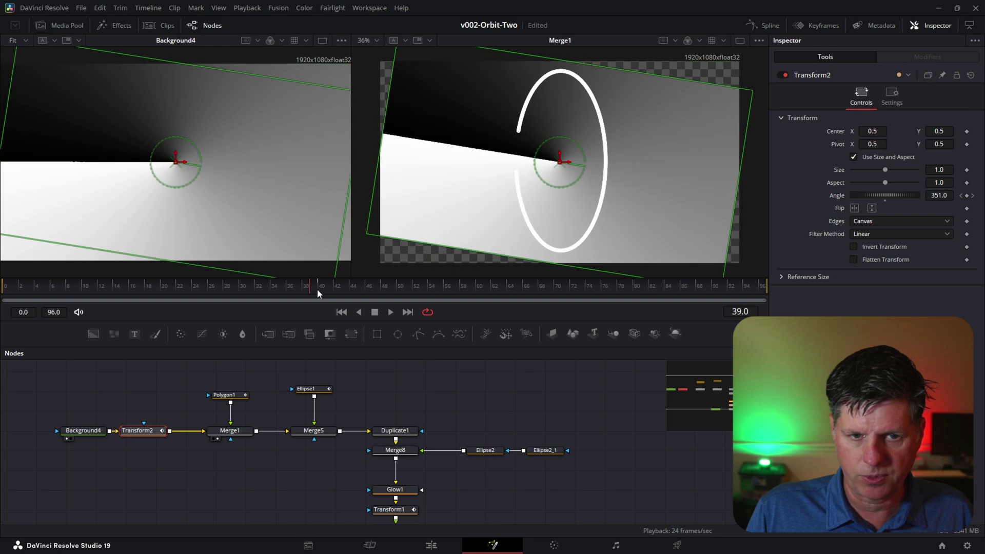
pyautogui.press('Right')
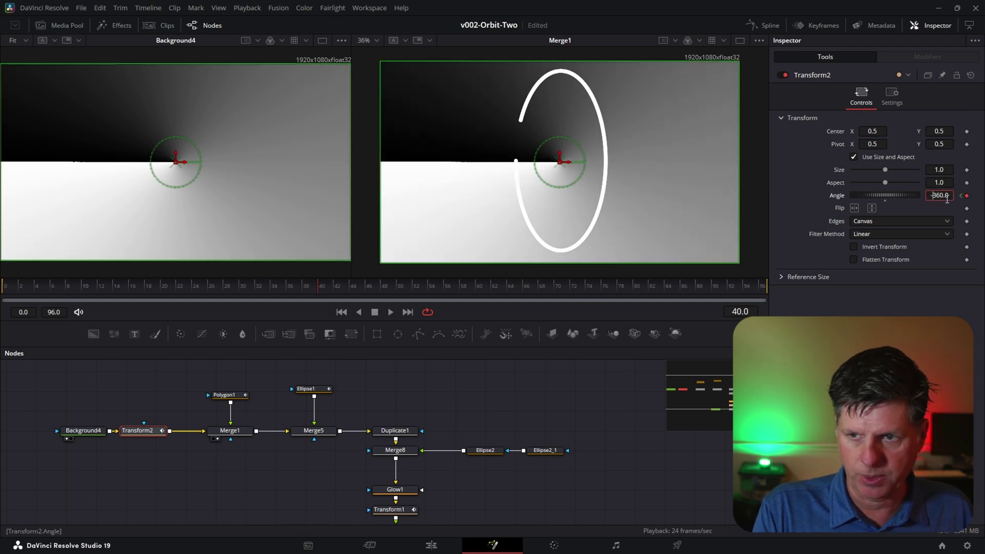
# Step: Align the gradient seam with the orbit line's gap by keyframing Transform2's Angle at -49.4 on frame 4 and adjusting it on frame 12
pyautogui.click(48, 287)
pyautogui.moveTo(48, 287)
pyautogui.mouseDown()
pyautogui.moveTo(4, 296)
pyautogui.moveTo(176, 281)
pyautogui.moveTo(4, 287)
pyautogui.moveTo(37, 293)
pyautogui.mouseUp()
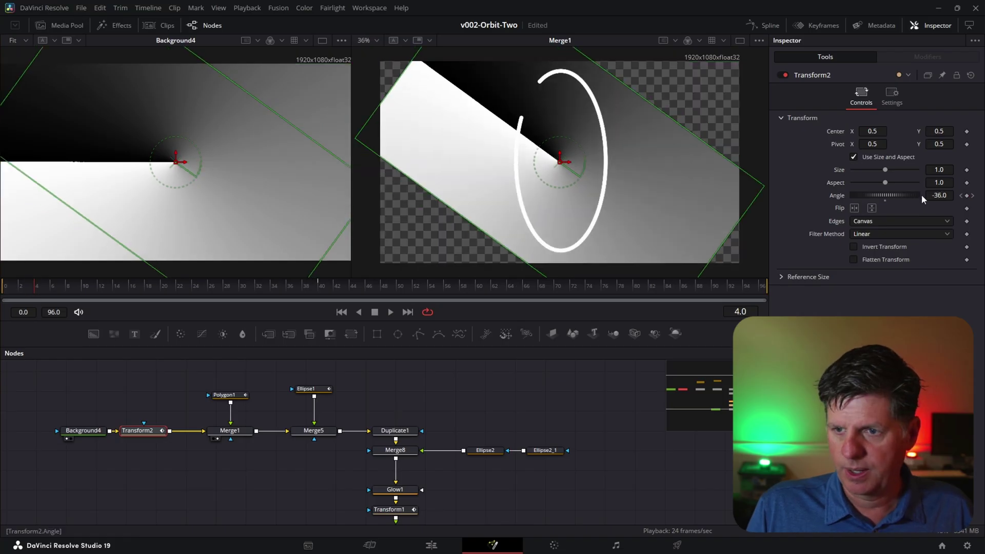
pyautogui.moveTo(938, 197); pyautogui.dragTo(940, 199)
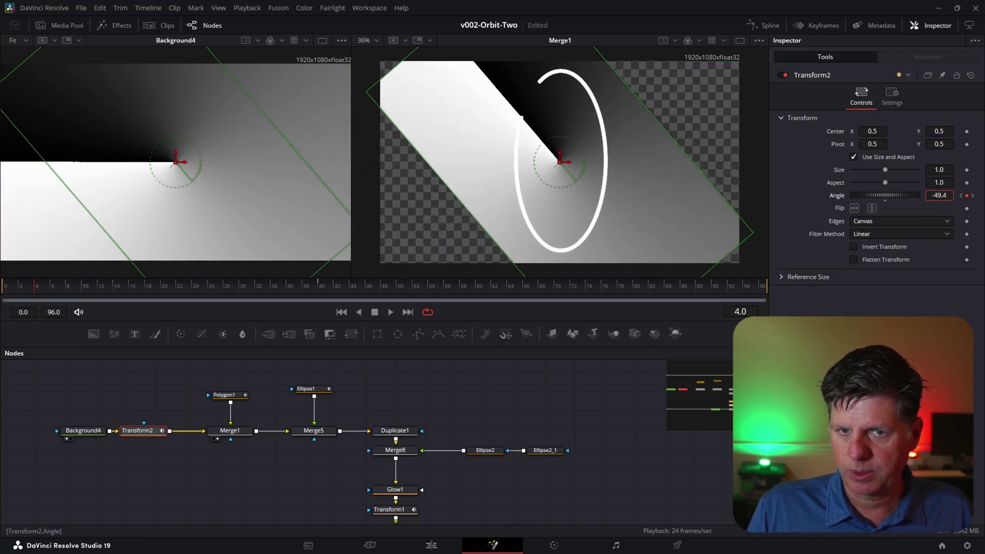
pyautogui.click(102, 287)
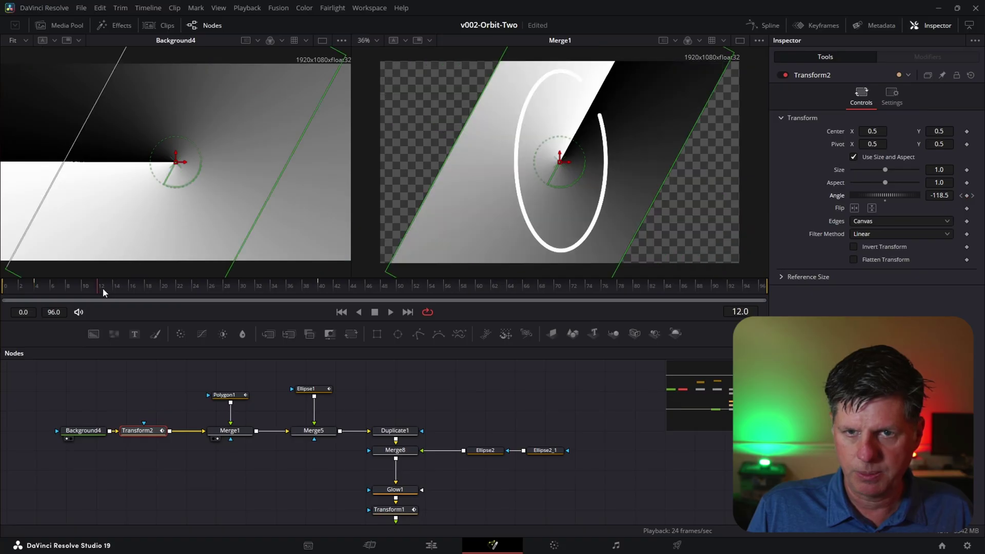
pyautogui.moveTo(947, 196); pyautogui.dragTo(951, 196)
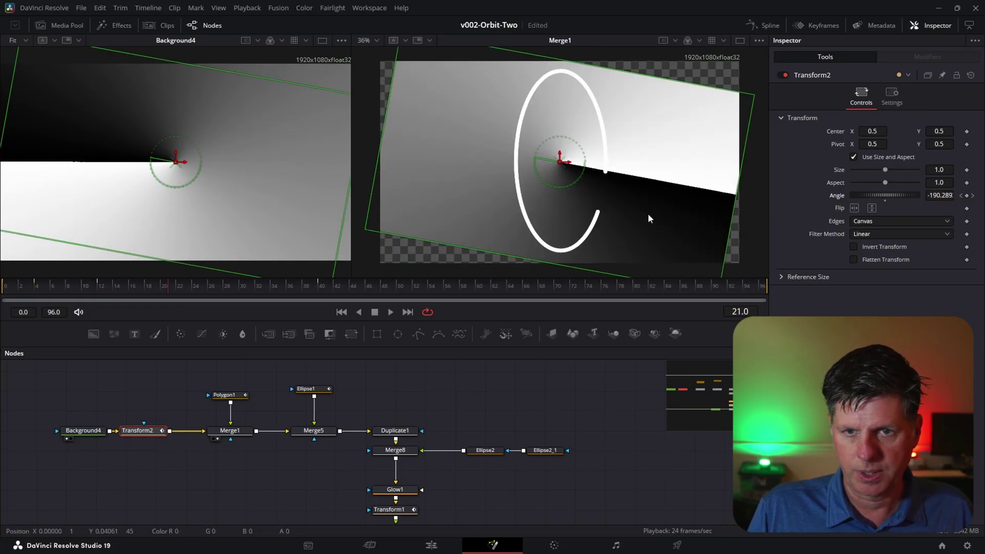
# Step: Keyframe Transform2's Angle at about -191.5 on frame 21, -262.9 on frame 29 and -311.5 on frame 35, and play the result
pyautogui.moveTo(938, 195); pyautogui.dragTo(940, 195)
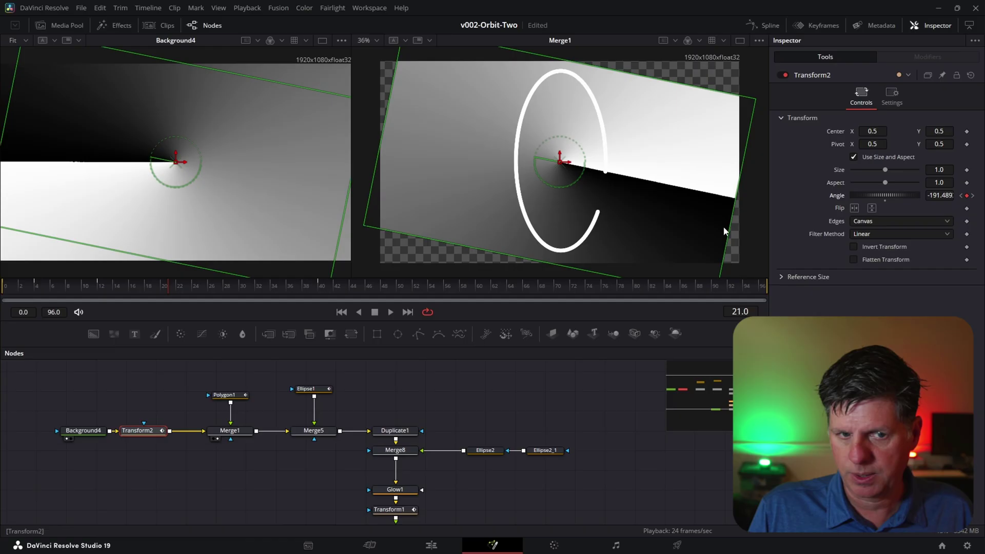
pyautogui.click(234, 288)
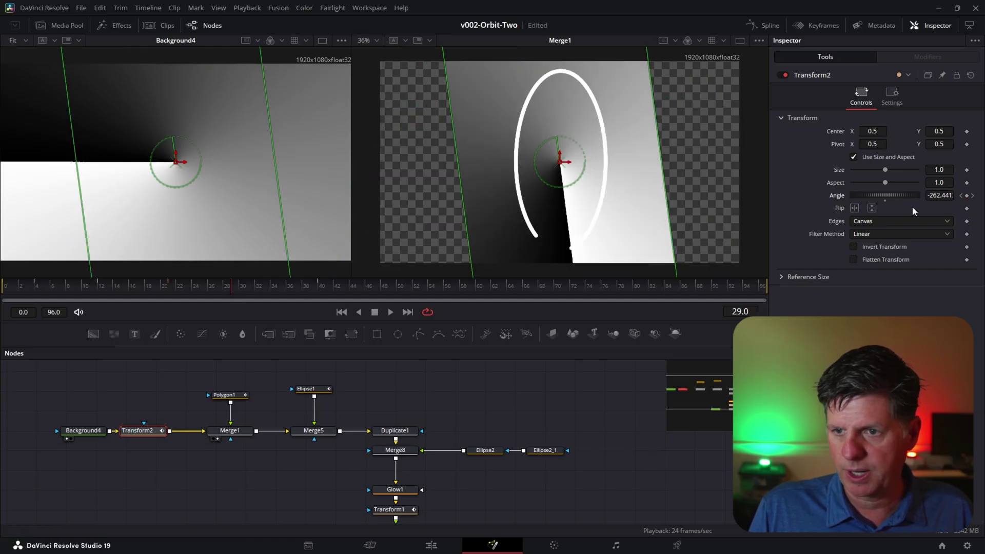
pyautogui.moveTo(939, 197); pyautogui.dragTo(938, 197)
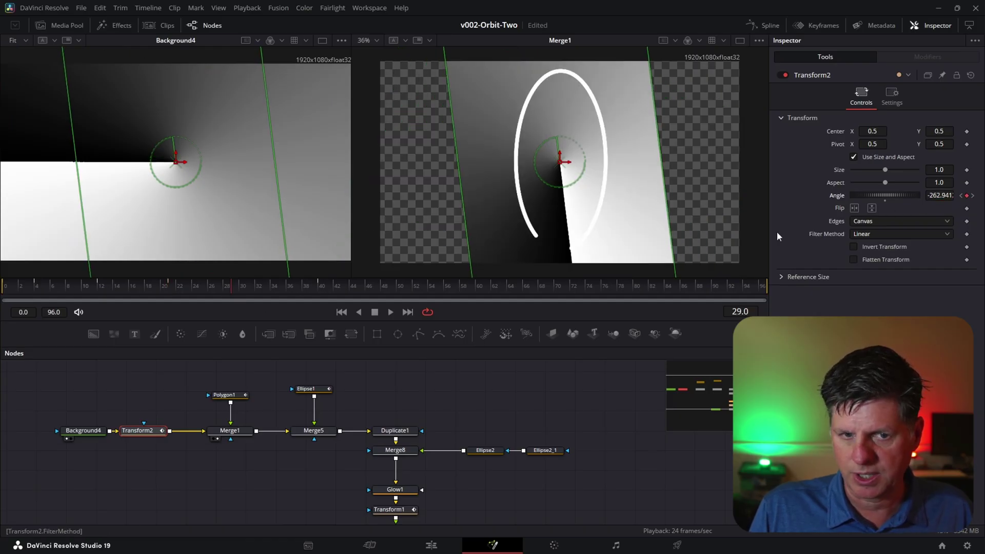
pyautogui.click(279, 288)
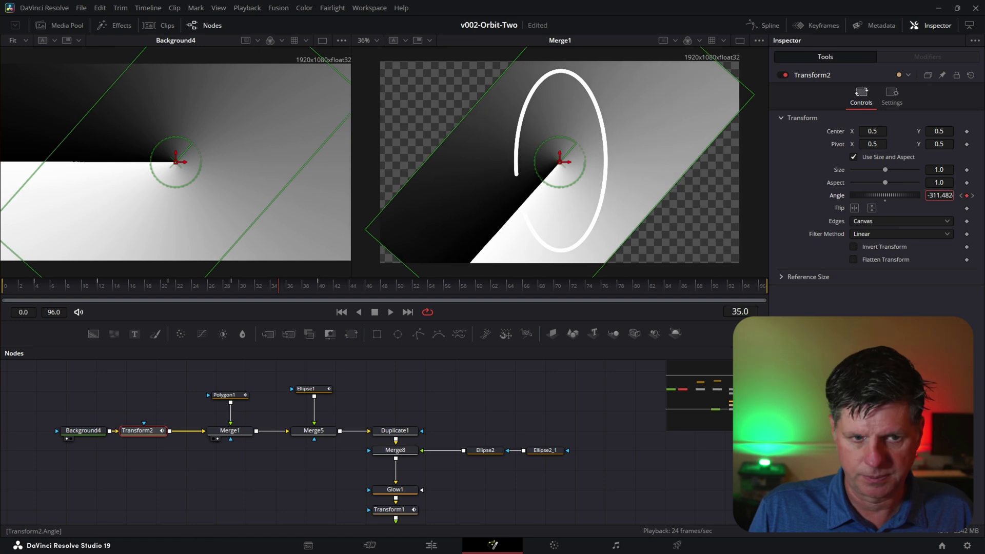
pyautogui.press('space')
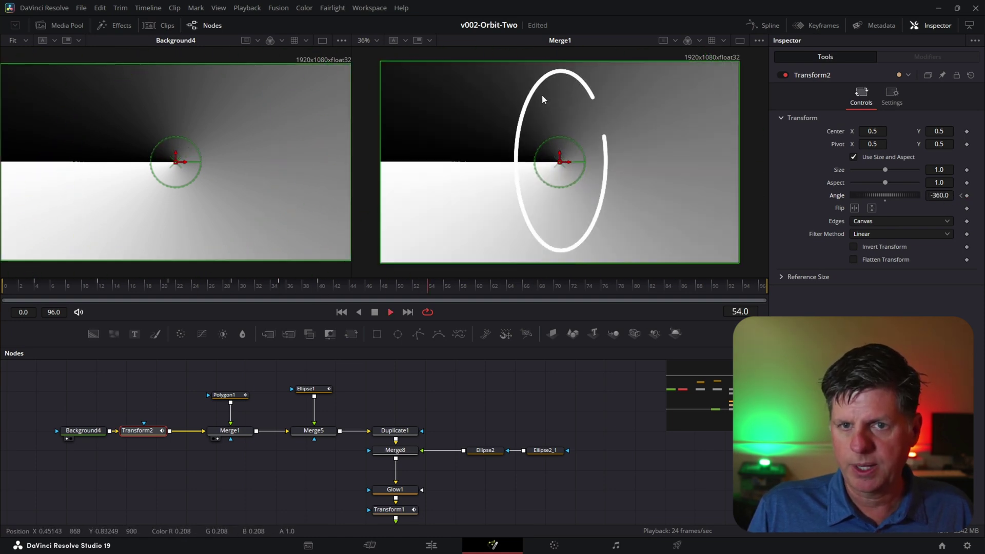
pyautogui.press('space')
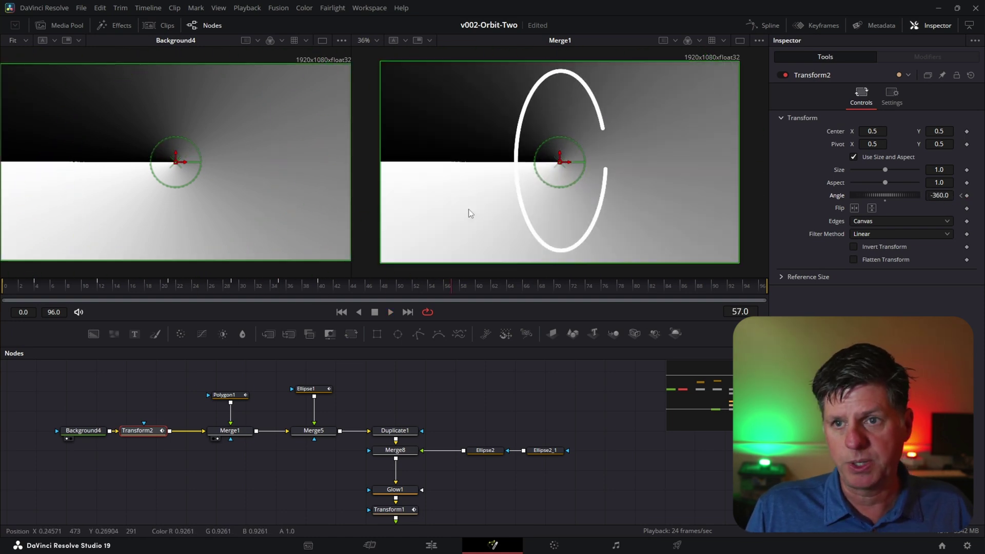
# Step: Show Transform2's Angle curve in the spline editor, select all its keyframes and loop them, checking the repeat in playback
pyautogui.click(770, 25)
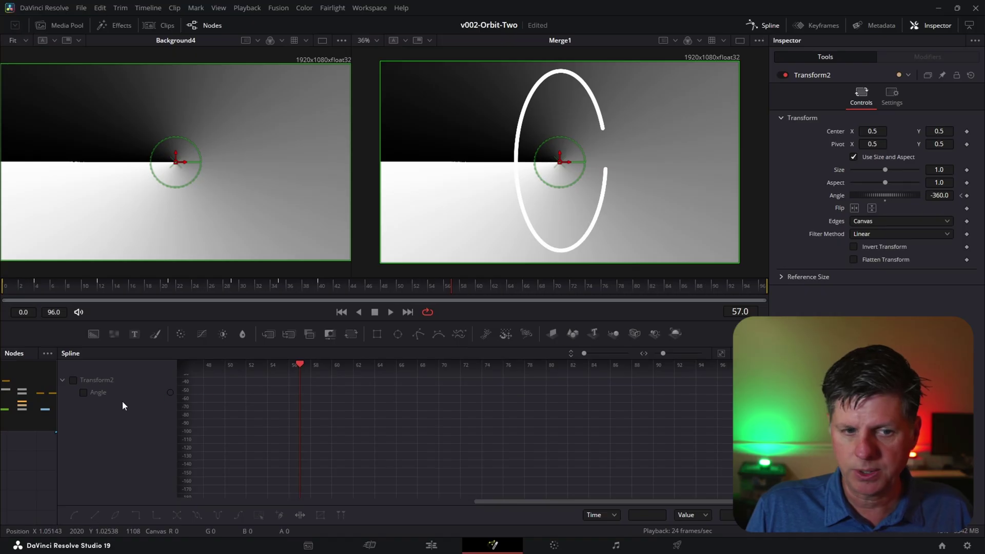
pyautogui.click(99, 393)
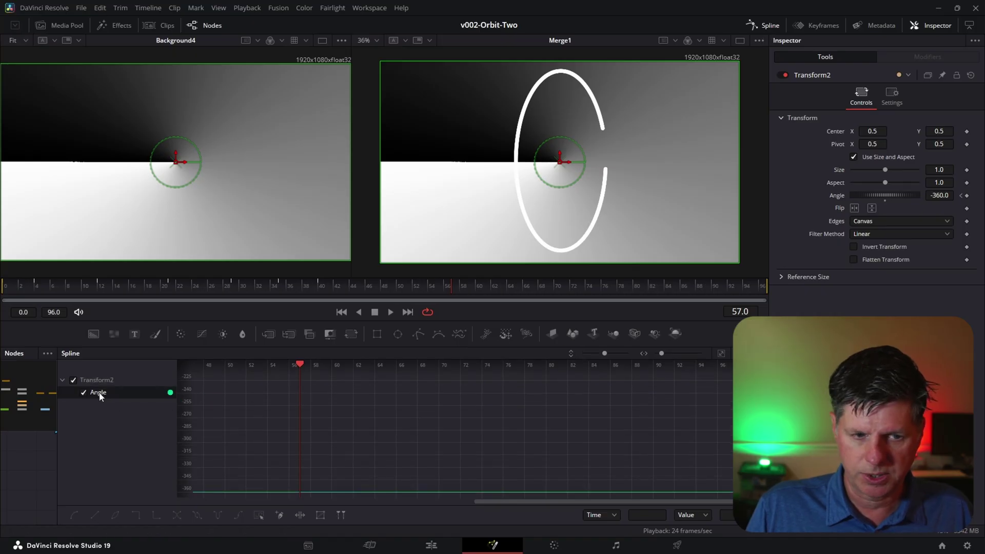
pyautogui.click(722, 353)
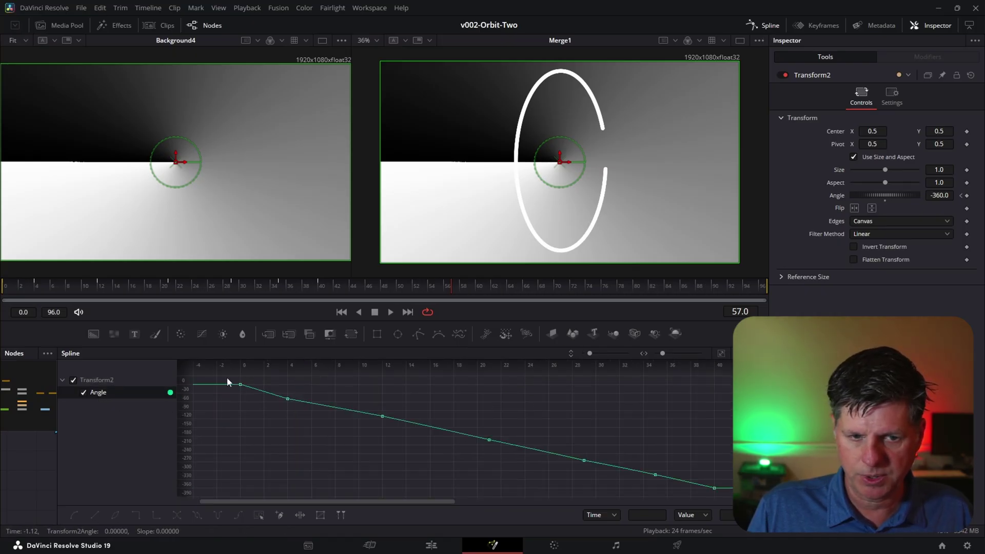
pyautogui.moveTo(227, 378); pyautogui.dragTo(731, 508)
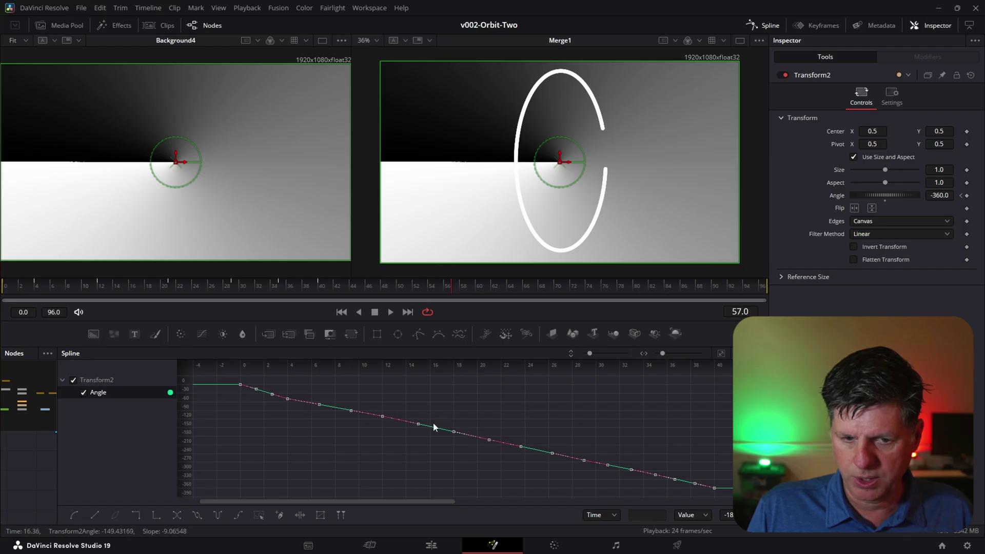
pyautogui.scroll(-3, 393, 454)
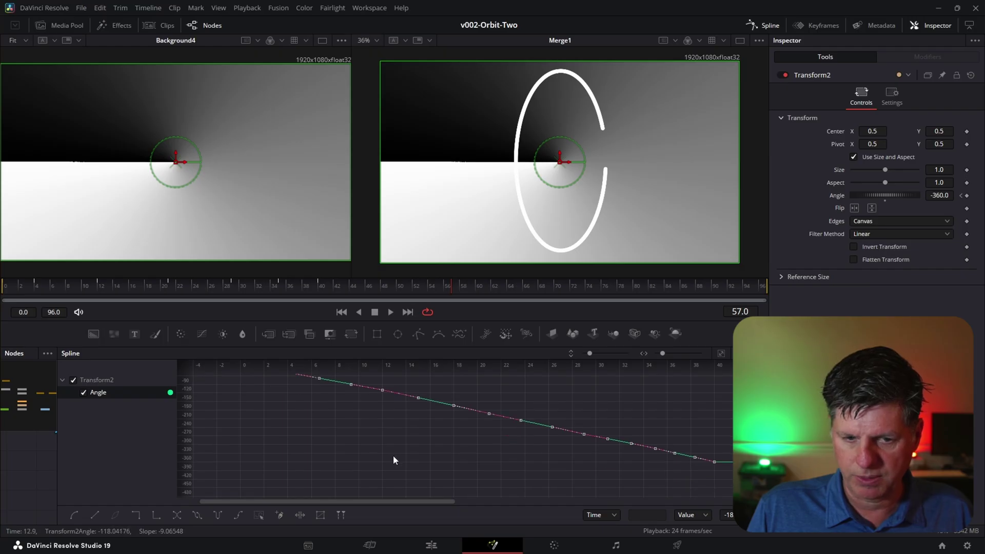
pyautogui.click(199, 515)
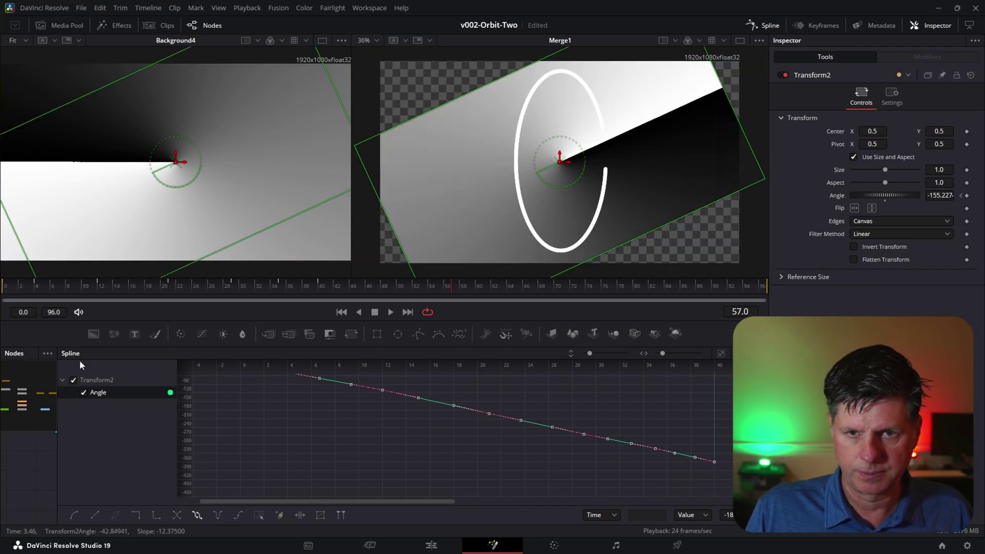
pyautogui.press('space')
pyautogui.press('space')
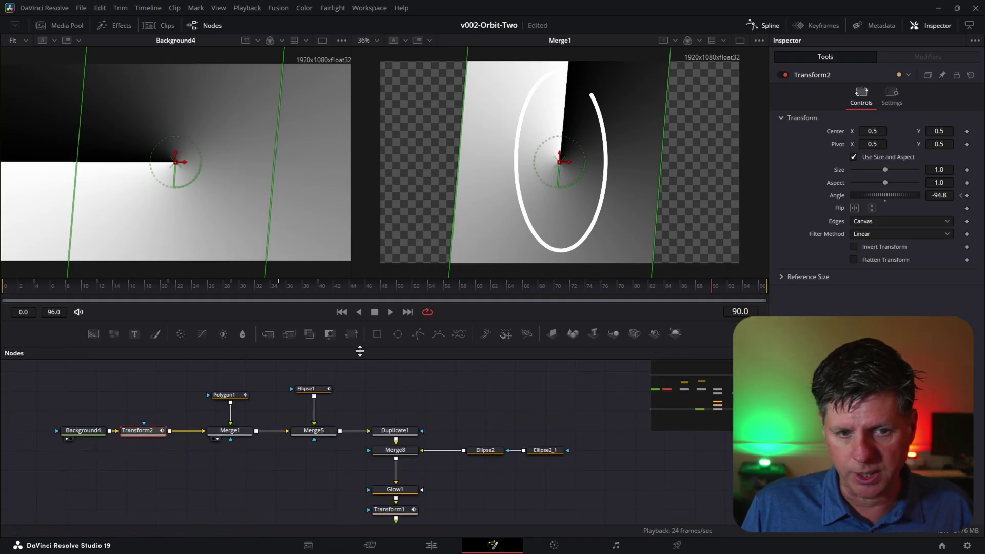
# Step: Set Merge1's Operator to Mask and play back the gradient-shaded orbit line
pyautogui.click(243, 433)
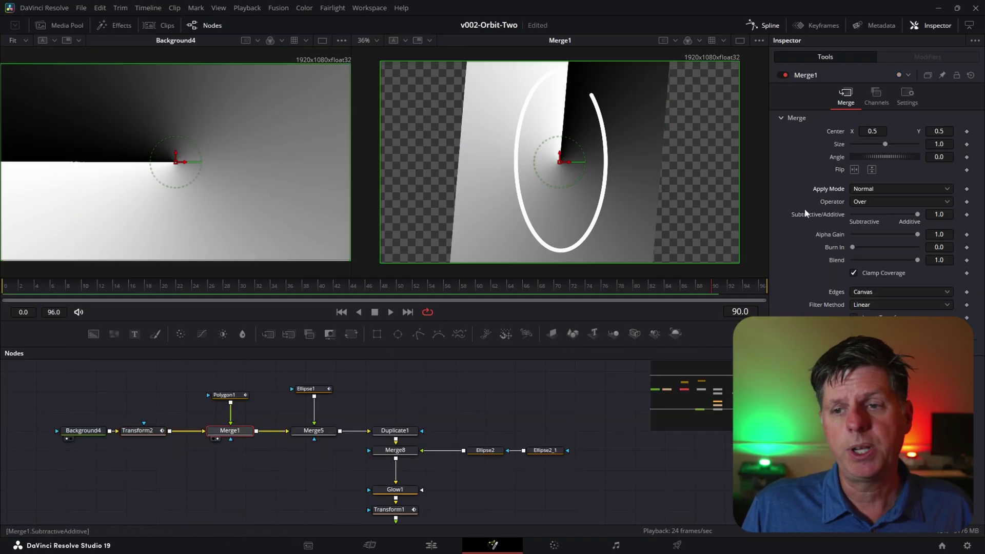
pyautogui.click(869, 202)
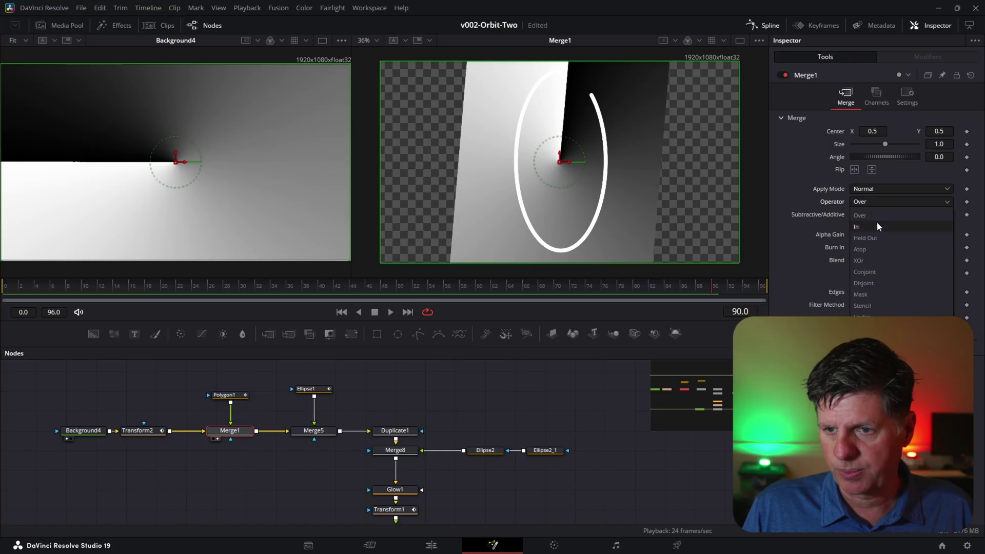
pyautogui.click(890, 293)
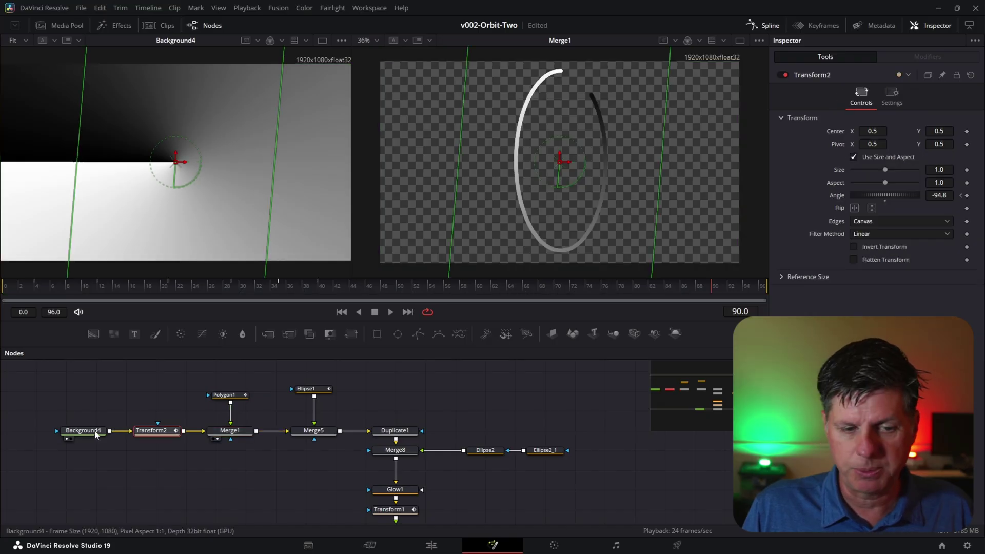
pyautogui.click(93, 432)
pyautogui.press('space')
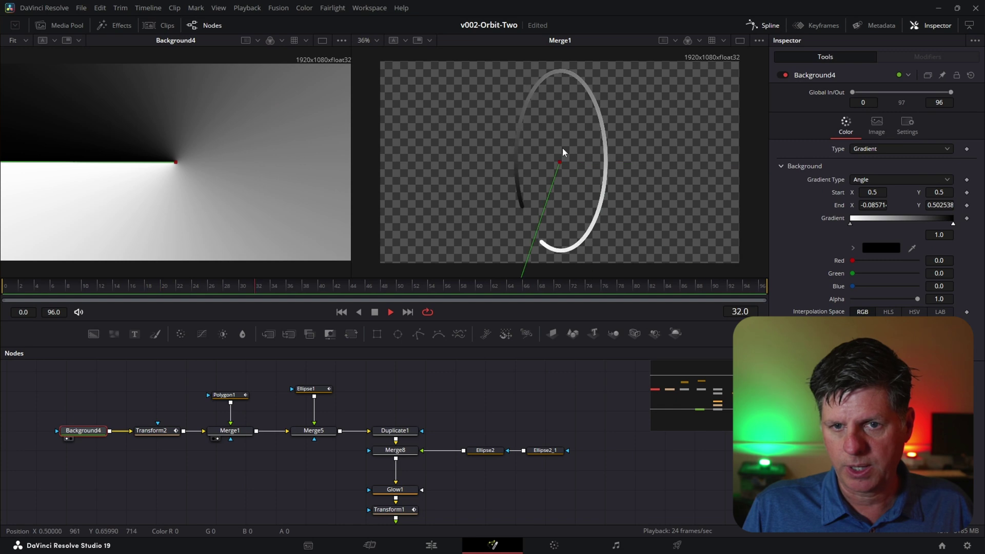
# Step: Stop playback and view MediaOut1 to review the full atom composite
pyautogui.press('space')
pyautogui.scroll(-2, 518, 392)
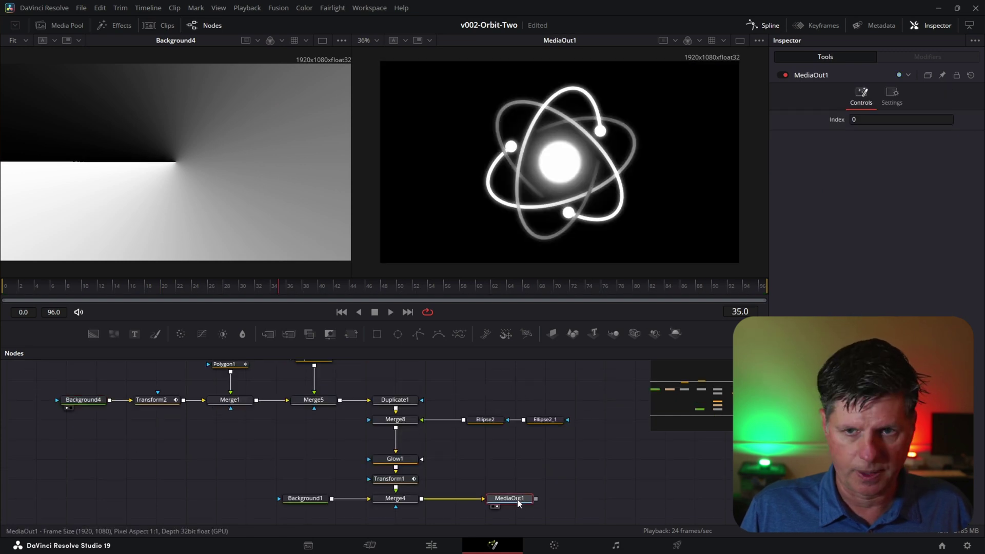
pyautogui.scroll(3, 325, 401)
pyautogui.scroll(1, 324, 398)
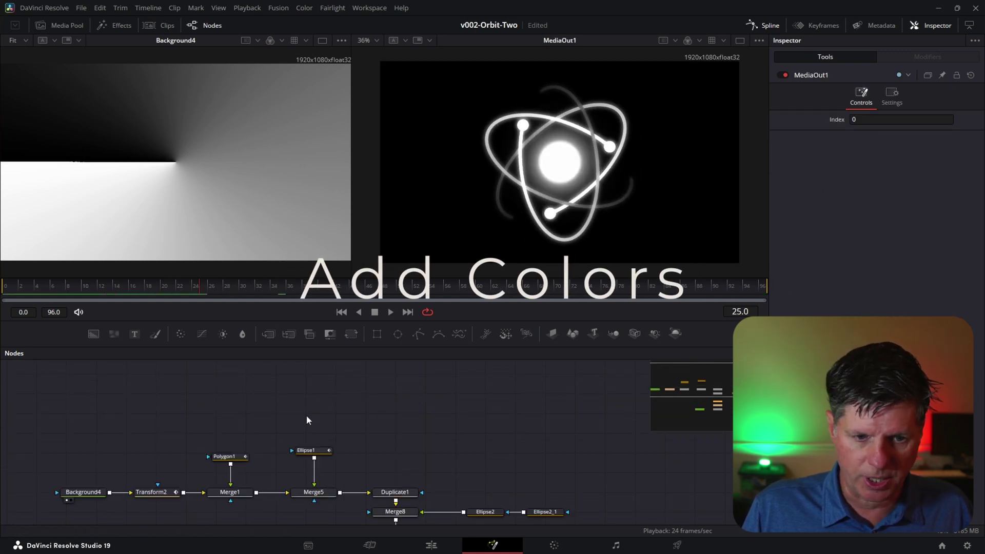
# Step: Recolor Background4's gradient from green at the start to blue at the end, and check the colored orbits on frame 15
pyautogui.scroll(-1, 201, 441)
pyautogui.scroll(1, 96, 461)
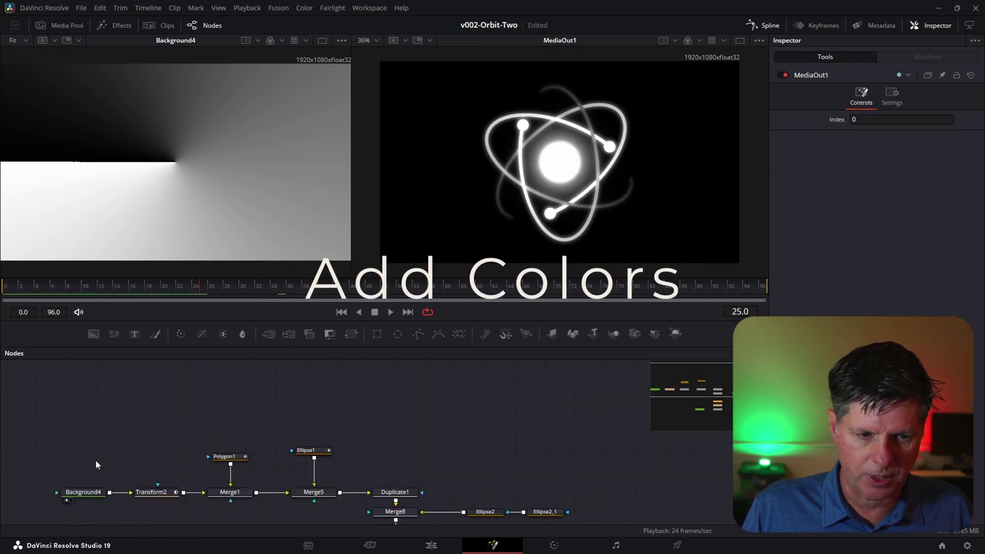
pyautogui.click(83, 492)
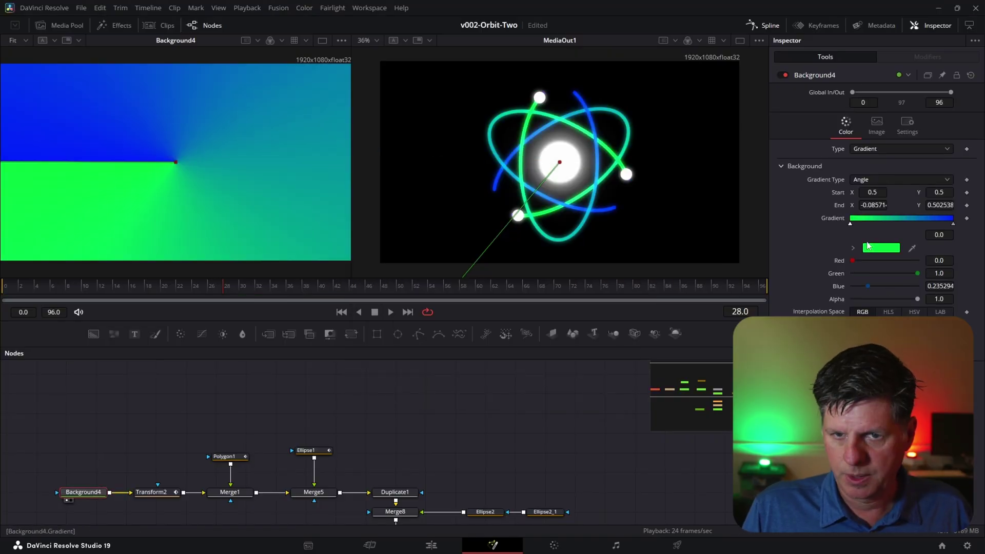
pyautogui.click(867, 246)
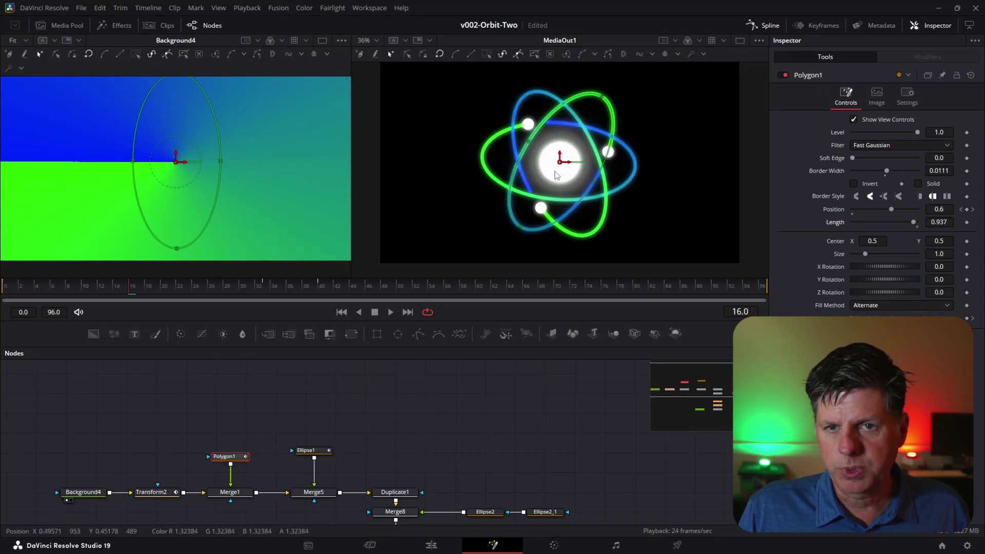
pyautogui.scroll(5, 554, 174)
pyautogui.scroll(-5, 554, 174)
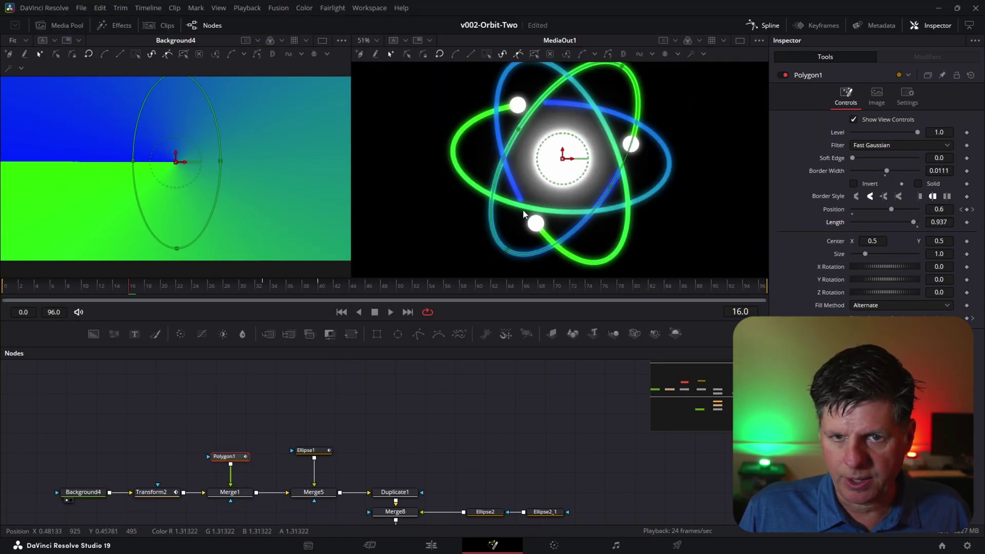
pyautogui.click(120, 288)
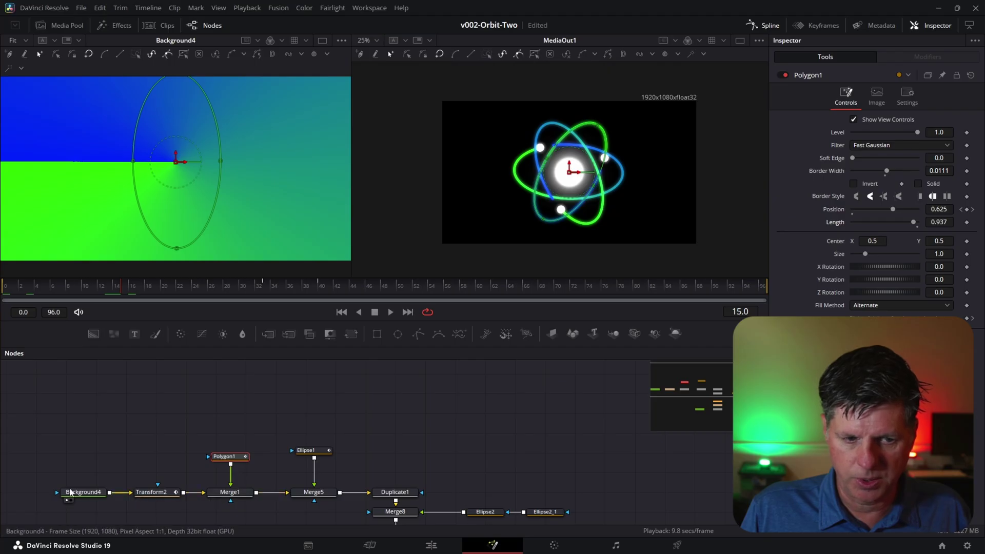
# Step: Add a blue stop to Background4's gradient, shifted toward the green start, and make the end stop fully transparent
pyautogui.click(77, 494)
pyautogui.click(934, 224)
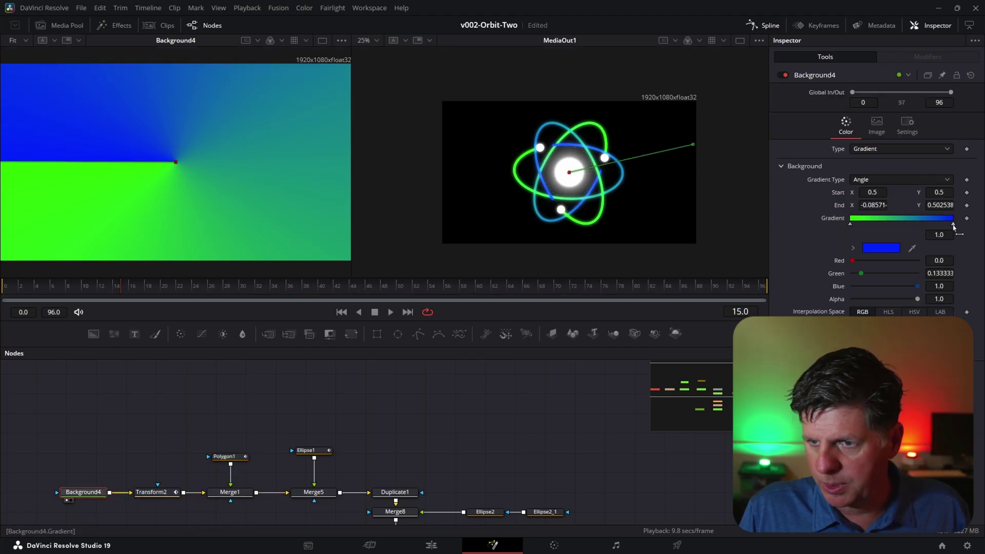
pyautogui.moveTo(933, 227); pyautogui.dragTo(954, 225)
pyautogui.click(949, 225)
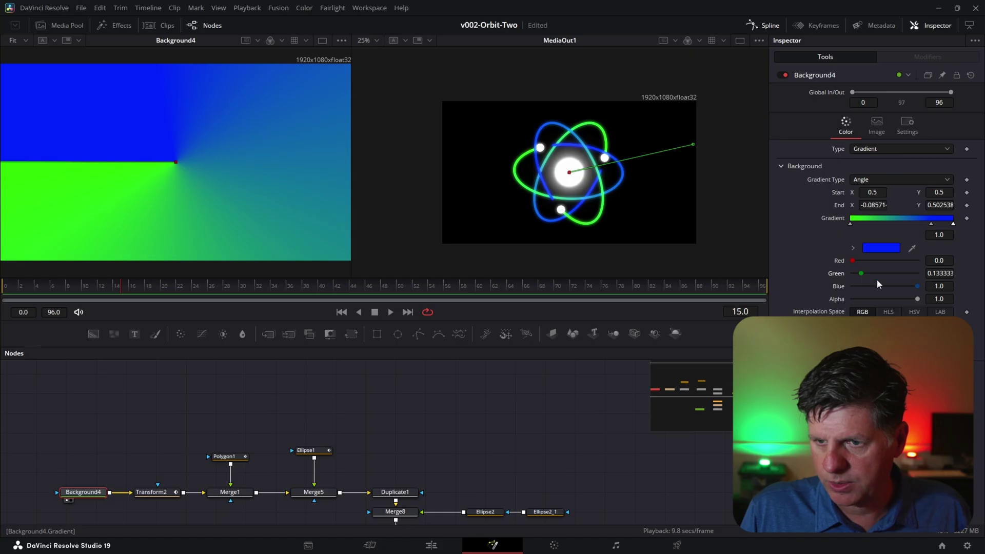
pyautogui.moveTo(866, 277); pyautogui.dragTo(849, 275)
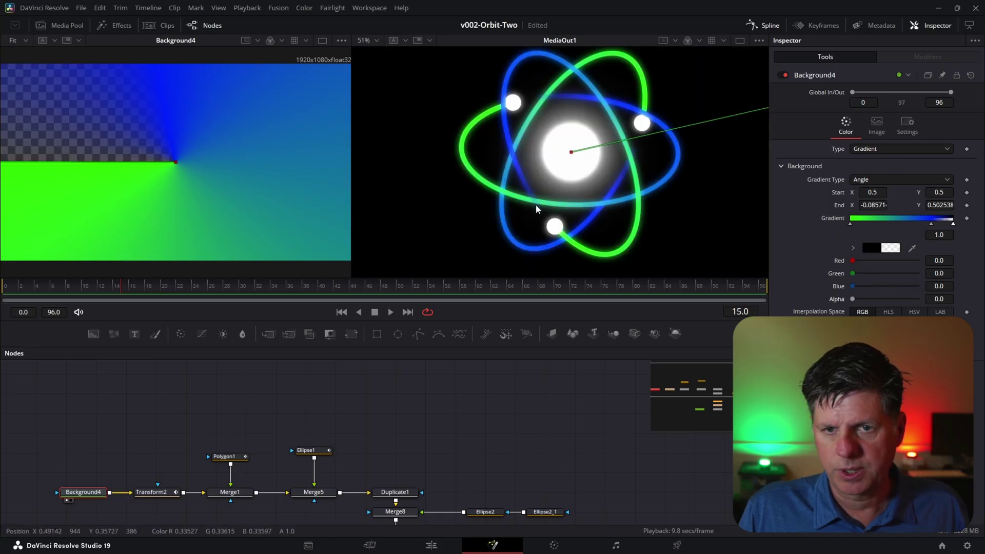
pyautogui.click(152, 297)
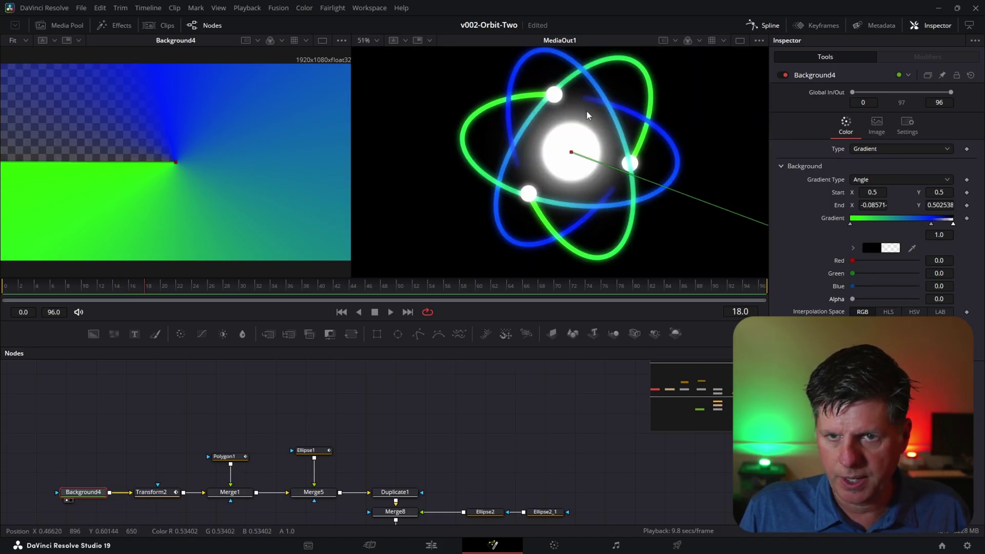
pyautogui.moveTo(931, 225); pyautogui.dragTo(873, 226)
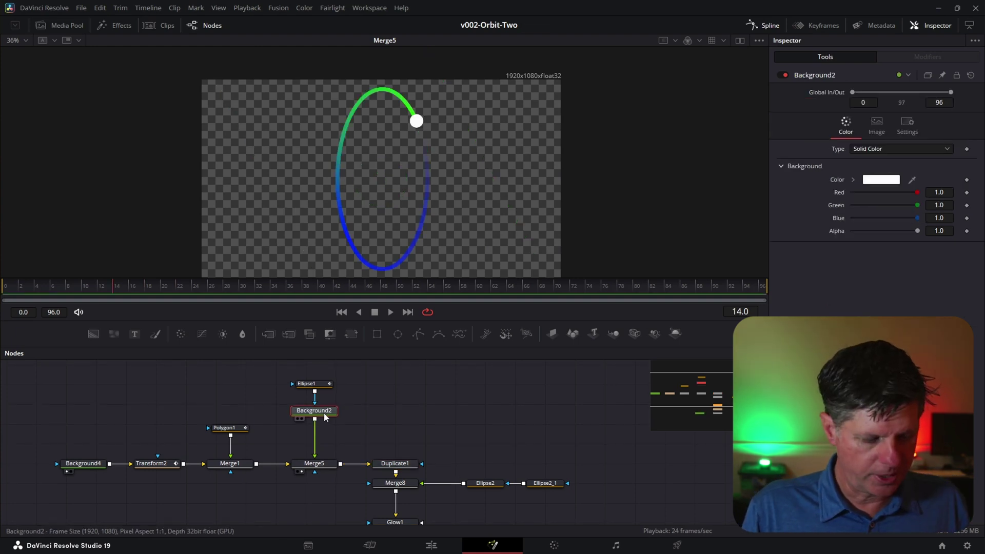
# Step: Add a Duplicate node after Background2 with 10 copies and a Time Offset of -1
pyautogui.hotkey('shift', 'space')
pyautogui.write('du')
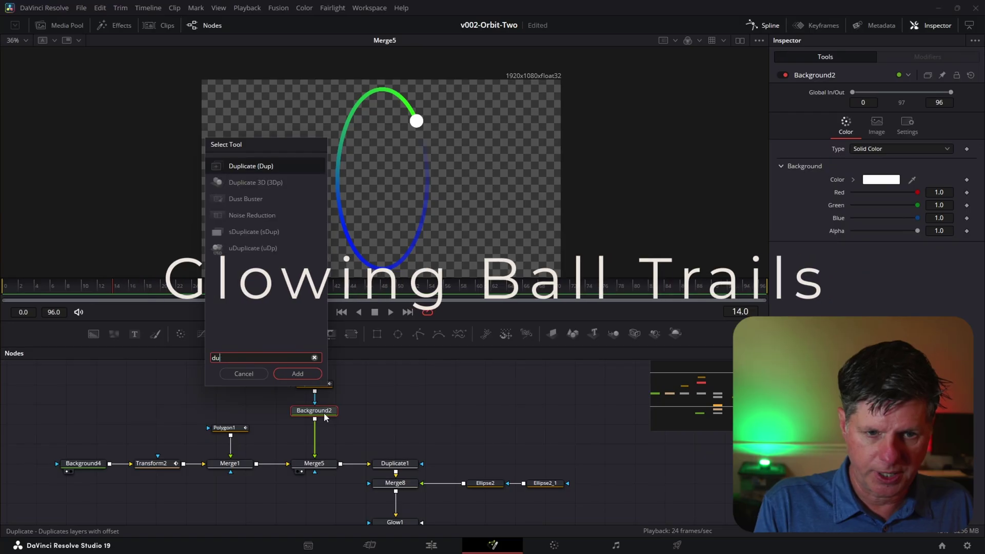
pyautogui.press('Return')
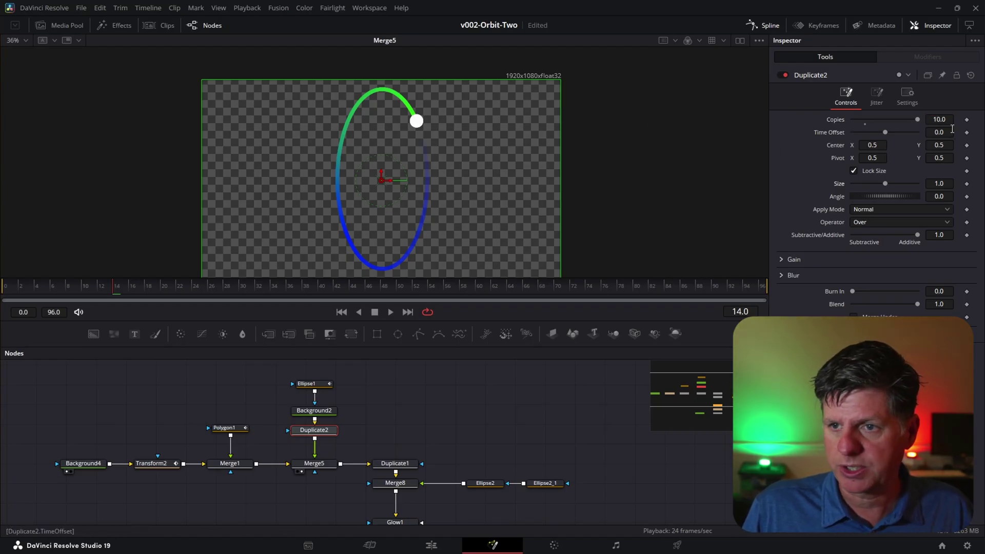
pyautogui.press('BackSpace')
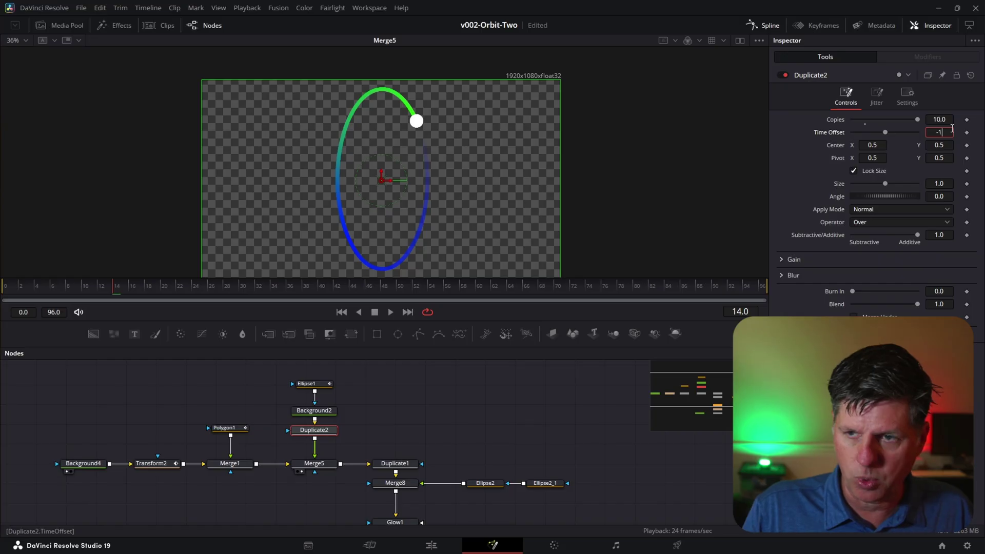
pyautogui.write('-1')
pyautogui.press('Return')
# Step: Play the animation from frame 0 to check the trail of duplicated balls along the orbit
pyautogui.moveTo(81, 283); pyautogui.dragTo(5, 285)
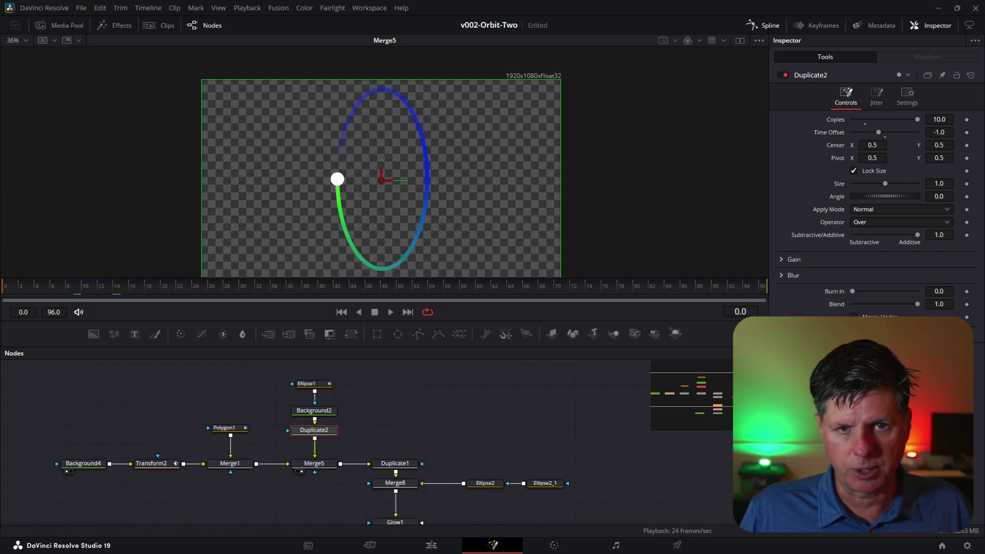
pyautogui.press('space')
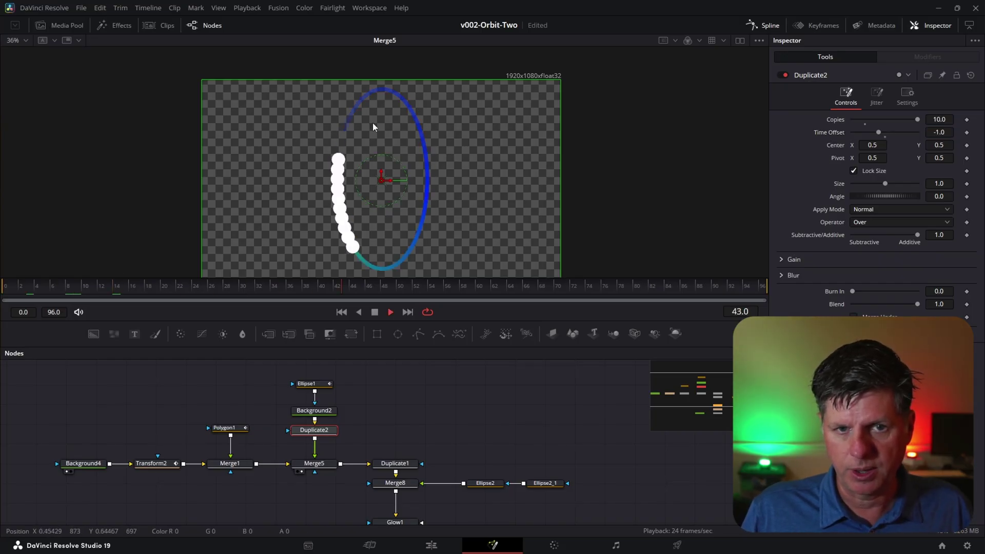
pyautogui.press('space')
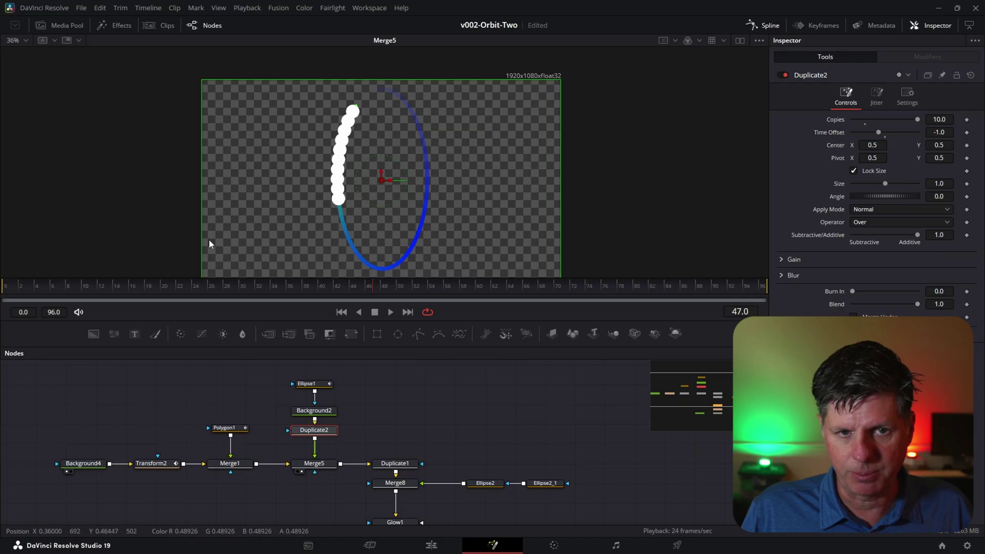
pyautogui.click(5, 286)
pyautogui.press('space')
pyautogui.press('space')
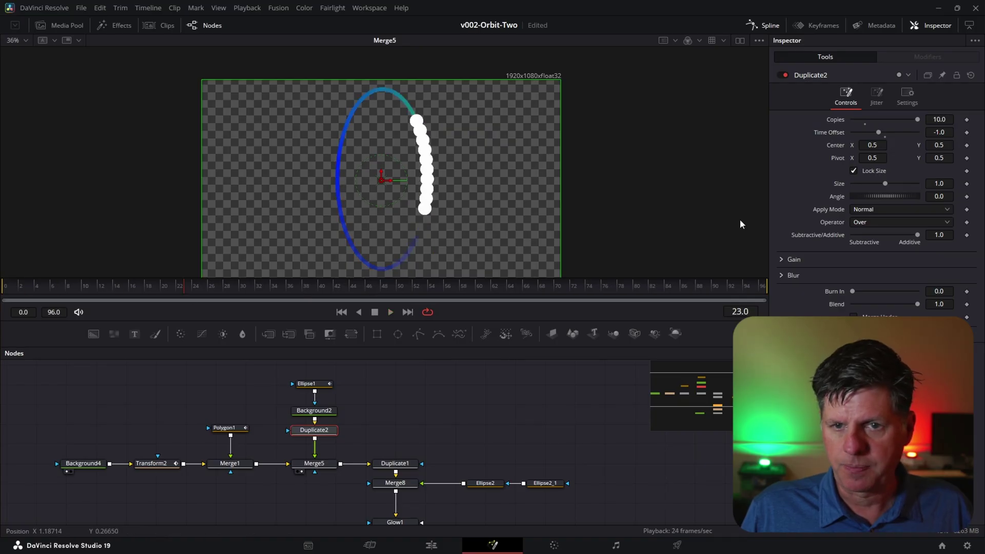
# Step: Set Duplicate2's Red, Green, Blue and Alpha Gain to about 0.677, 0.89, 0.409 and 0.567, and lower its Blend
pyautogui.click(783, 260)
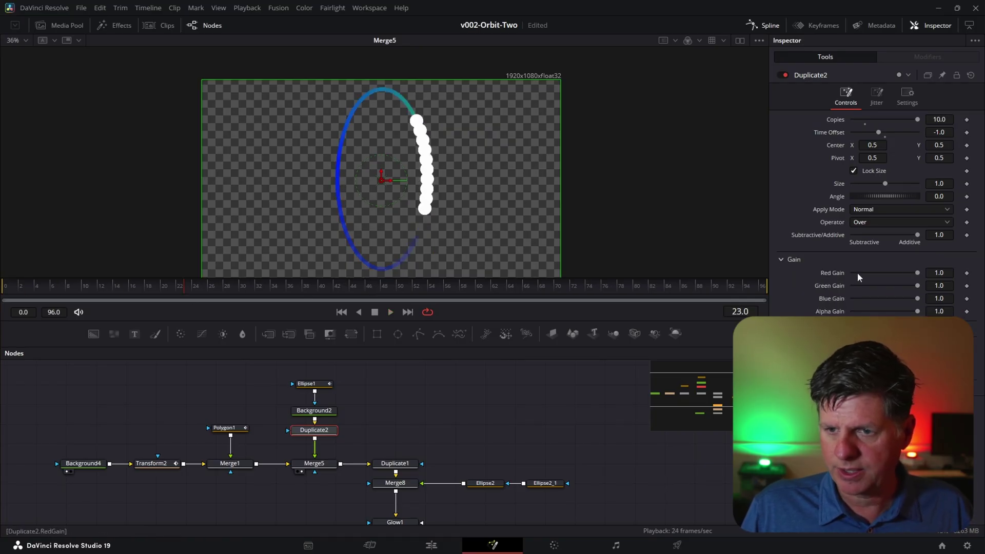
pyautogui.moveTo(917, 273); pyautogui.dragTo(893, 313)
pyautogui.moveTo(877, 273); pyautogui.dragTo(894, 272)
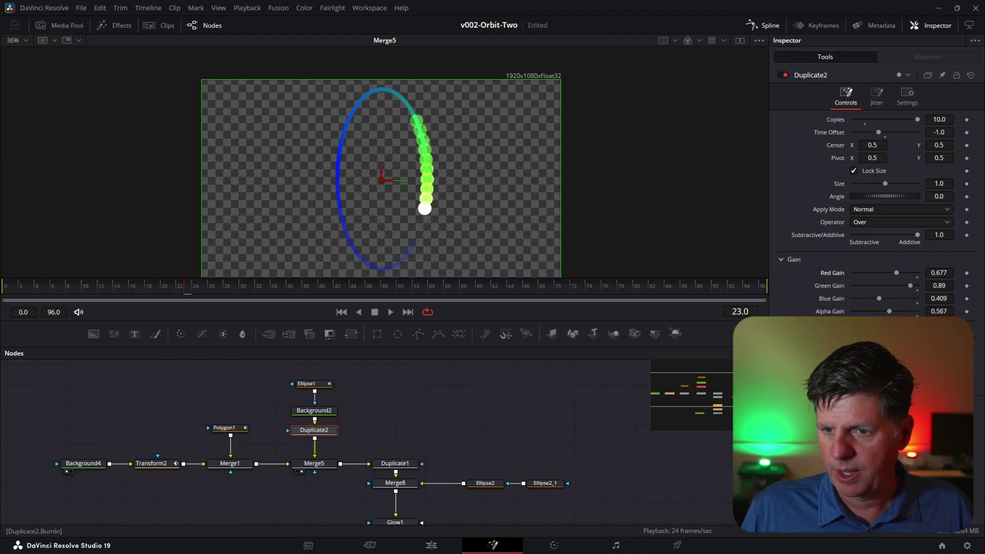
pyautogui.moveTo(916, 349); pyautogui.dragTo(897, 350)
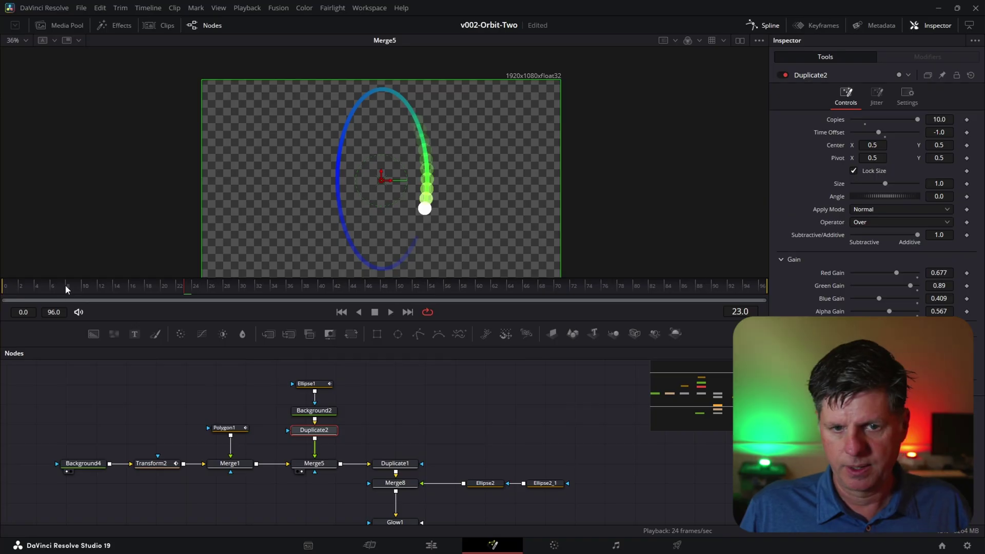
# Step: Move the ball nodes up to make room above Merge5, and add a Blur after Duplicate2 with Blur Size 4.7
pyautogui.moveTo(270, 360); pyautogui.dragTo(314, 401)
pyautogui.click(318, 405)
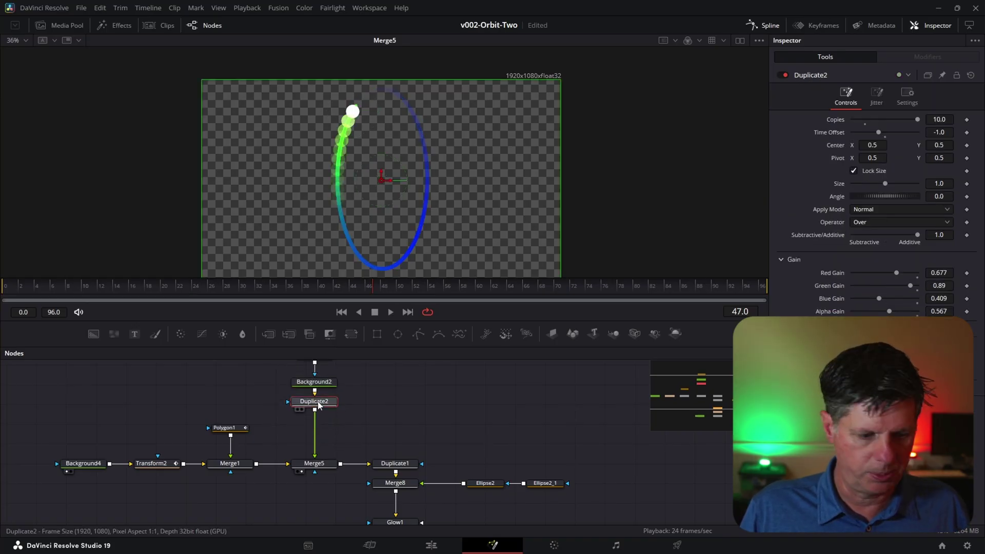
pyautogui.hotkey('shift', 'space')
pyautogui.write('du')
pyautogui.press('BackSpace')
pyautogui.press('BackSpace')
pyautogui.write('blur')
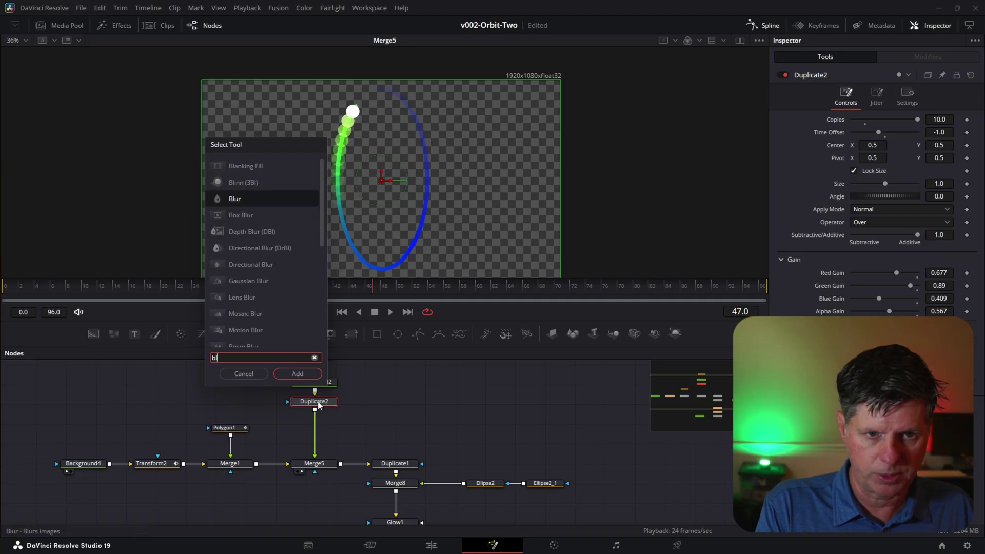
pyautogui.press('Return')
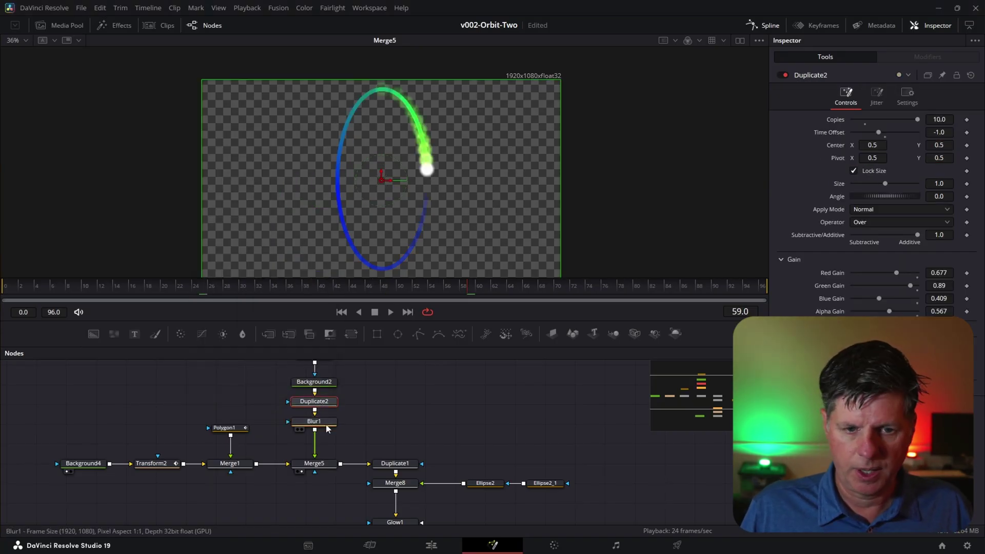
# Step: Add a Glow node after Blur1, set its Blend to about 0.18, and play the result
pyautogui.click(311, 422)
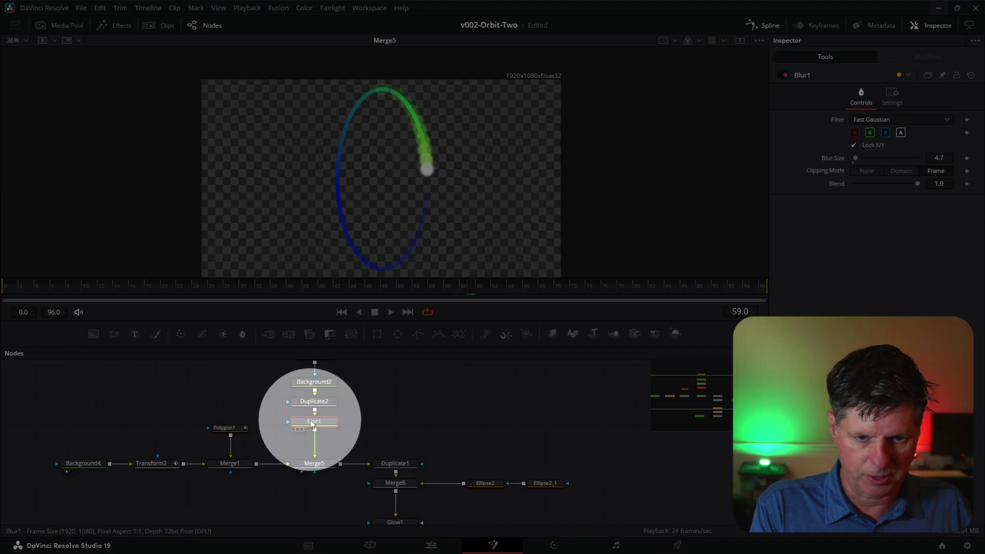
pyautogui.hotkey('shift', 'space')
pyautogui.write('bl')
pyautogui.press('BackSpace')
pyautogui.press('BackSpace')
pyautogui.write('go')
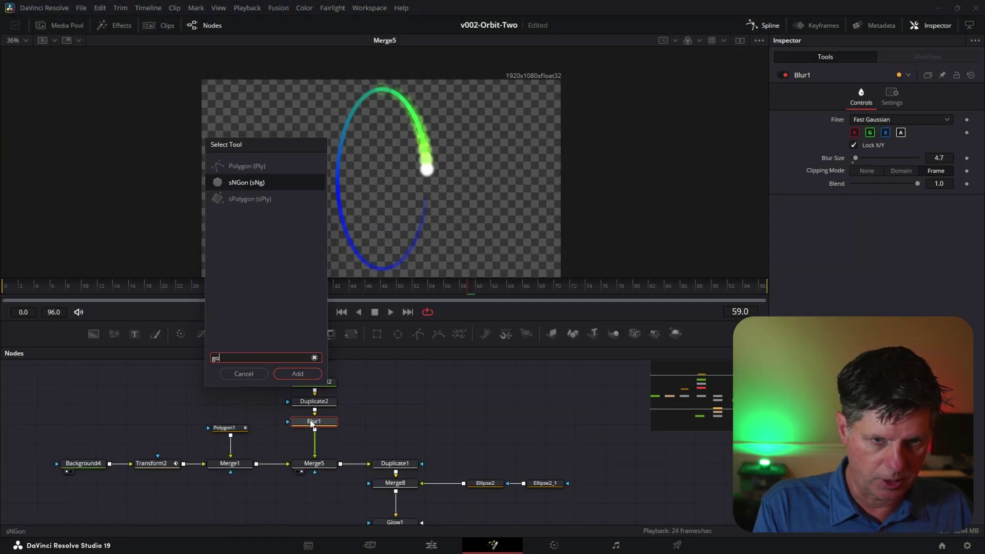
pyautogui.press('BackSpace')
pyautogui.write('lo')
pyautogui.press('Return')
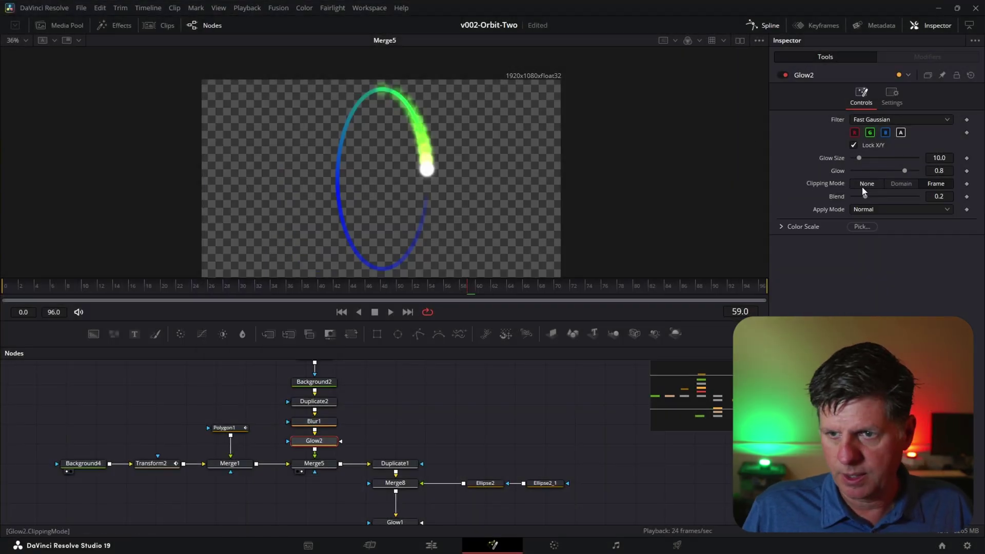
pyautogui.moveTo(869, 192)
pyautogui.mouseDown()
pyautogui.moveTo(876, 194)
pyautogui.moveTo(864, 193)
pyautogui.mouseUp()
pyautogui.press('space')
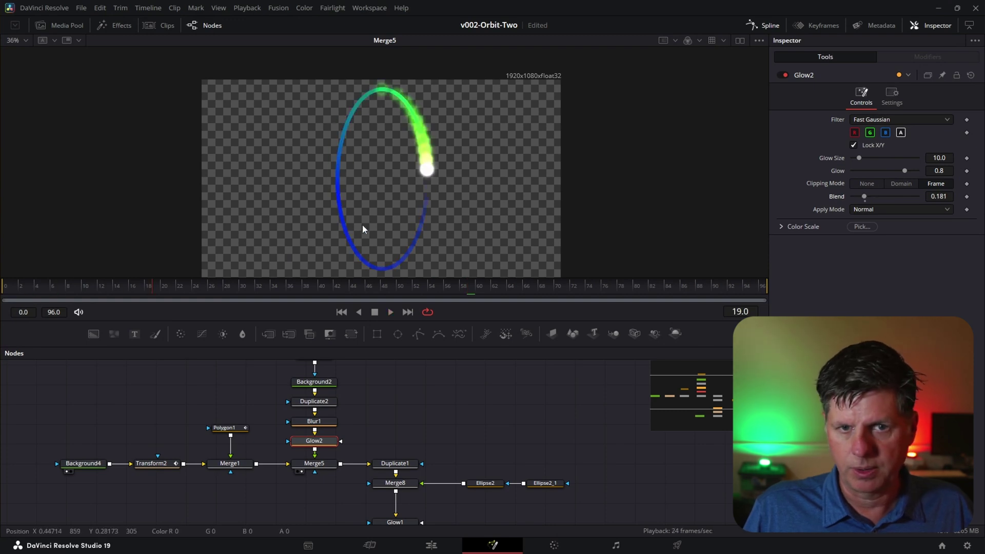
# Step: View MediaOut1 and play back the full atom with its glowing ball trails
pyautogui.scroll(-2, 467, 383)
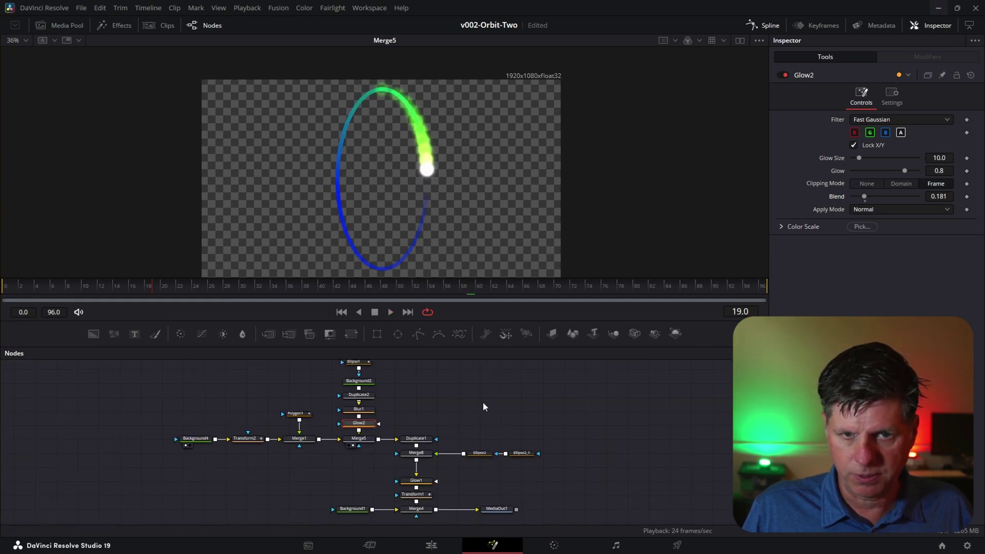
pyautogui.click(502, 509)
pyautogui.press('1')
pyautogui.press('space')
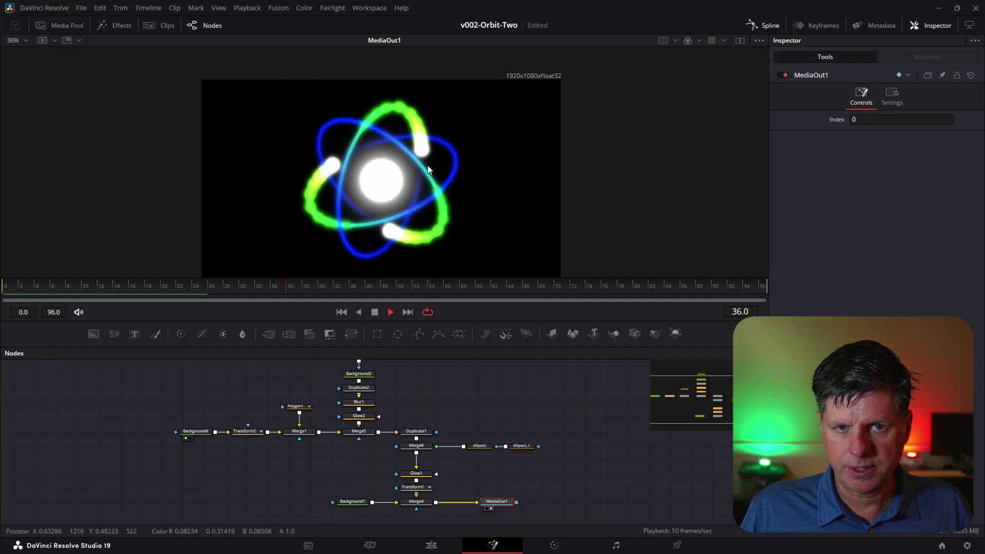
pyautogui.press('space')
# Step: Shrink Ellipse1's ball slightly to refine the trail and set Blur1's Blur Size to about 18.1
pyautogui.scroll(2, 401, 202)
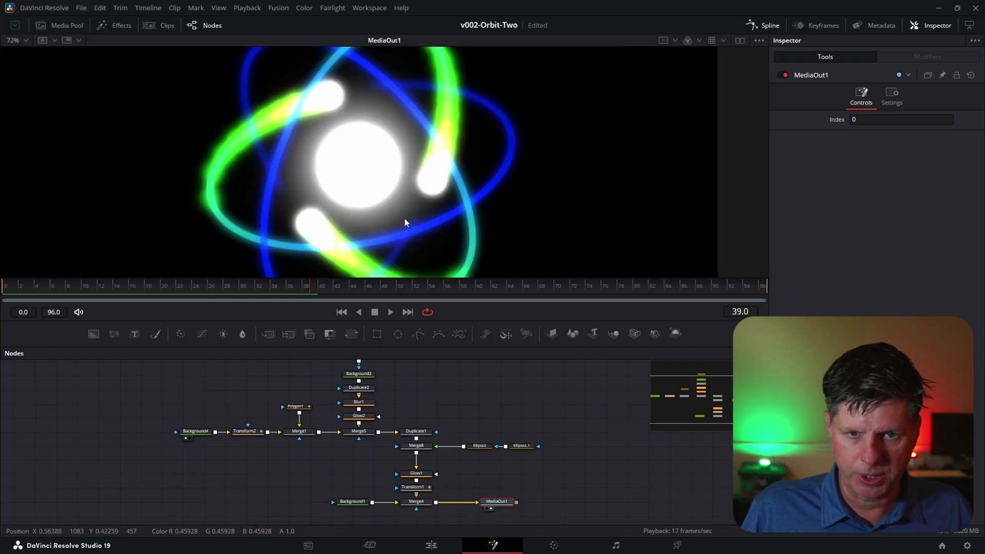
pyautogui.scroll(2, 416, 390)
pyautogui.click(352, 417)
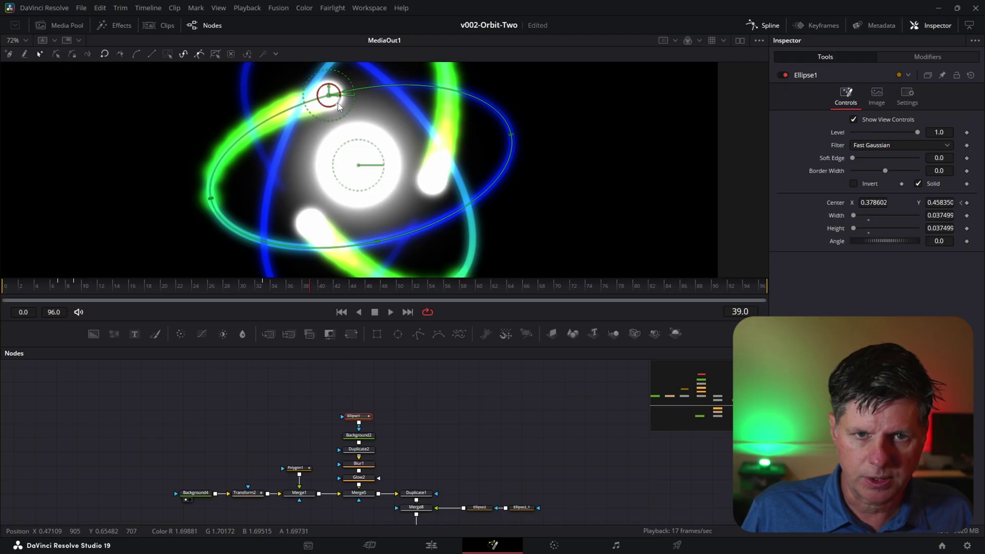
pyautogui.moveTo(338, 106); pyautogui.dragTo(336, 102)
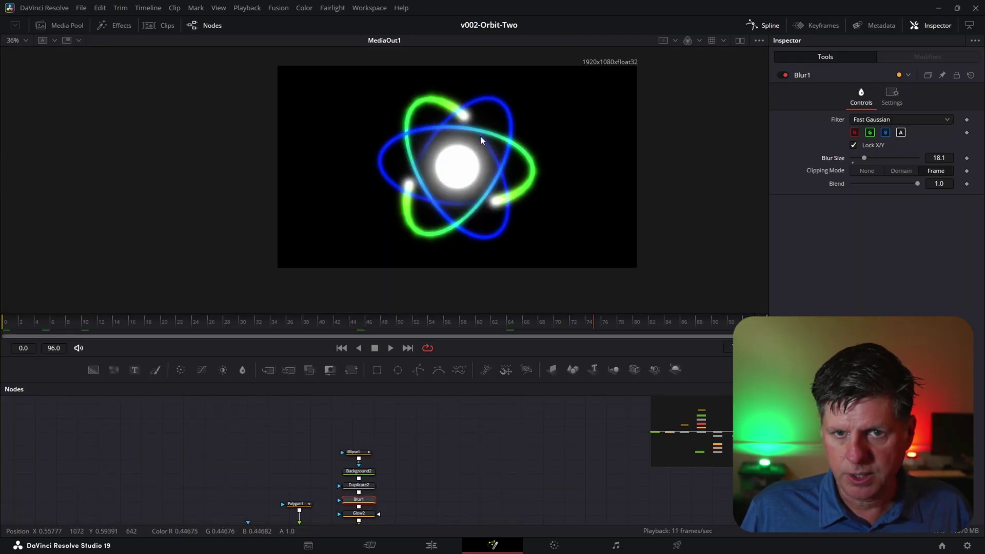
pyautogui.scroll(-2, 329, 415)
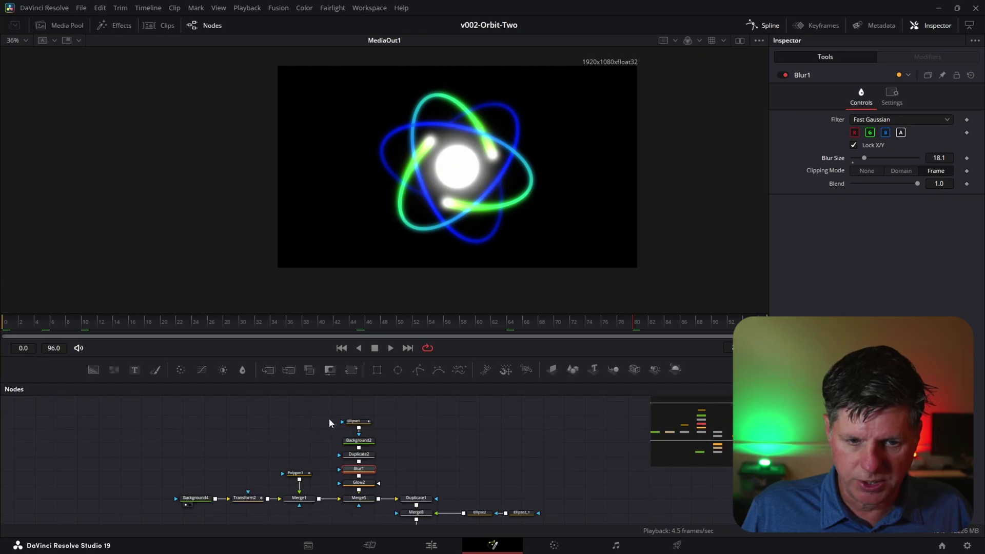
# Step: Move Background4's blue gradient stop to about 0.43 and recolor the gradient from red to orange-yellow
pyautogui.click(198, 501)
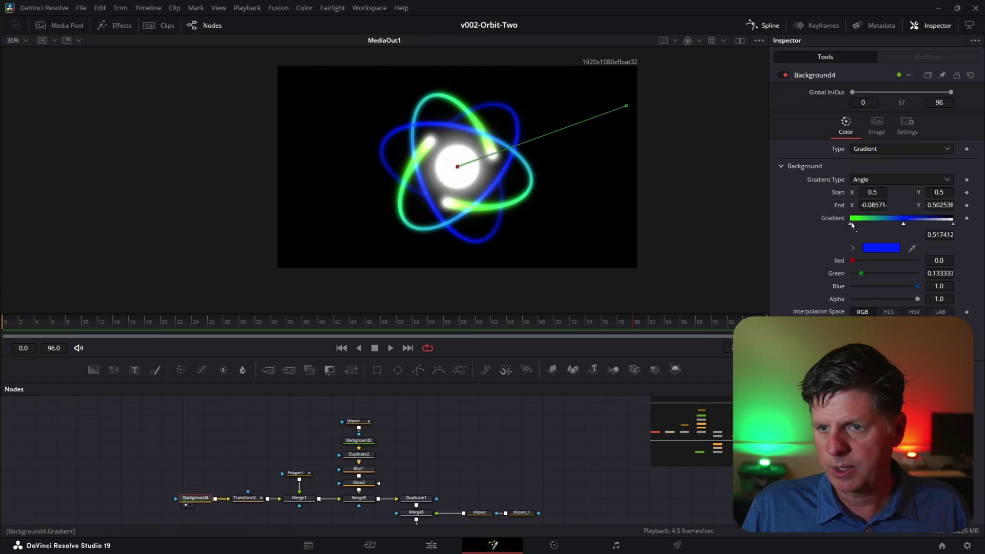
pyautogui.moveTo(904, 225); pyautogui.dragTo(896, 224)
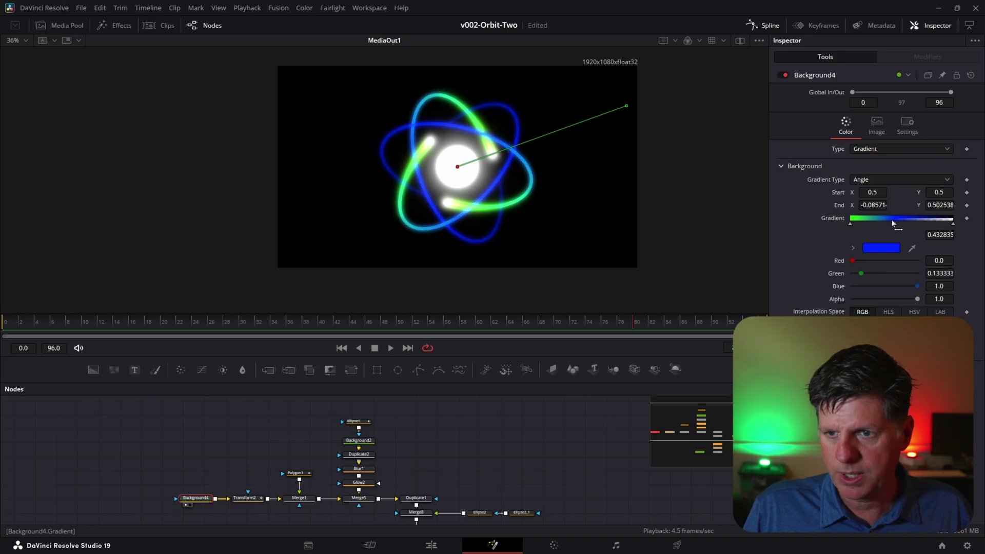
pyautogui.click(850, 225)
pyautogui.click(881, 247)
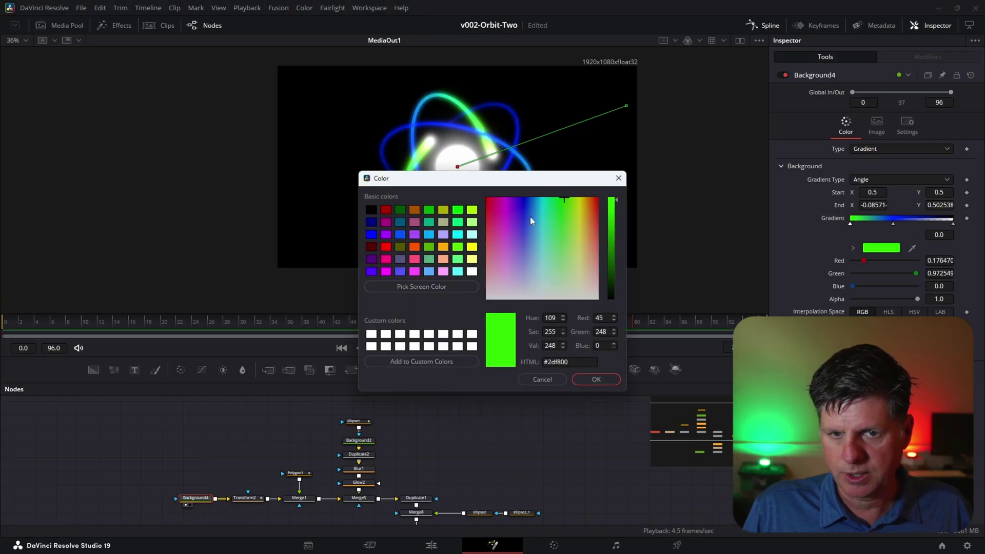
pyautogui.click(488, 198)
pyautogui.click(596, 380)
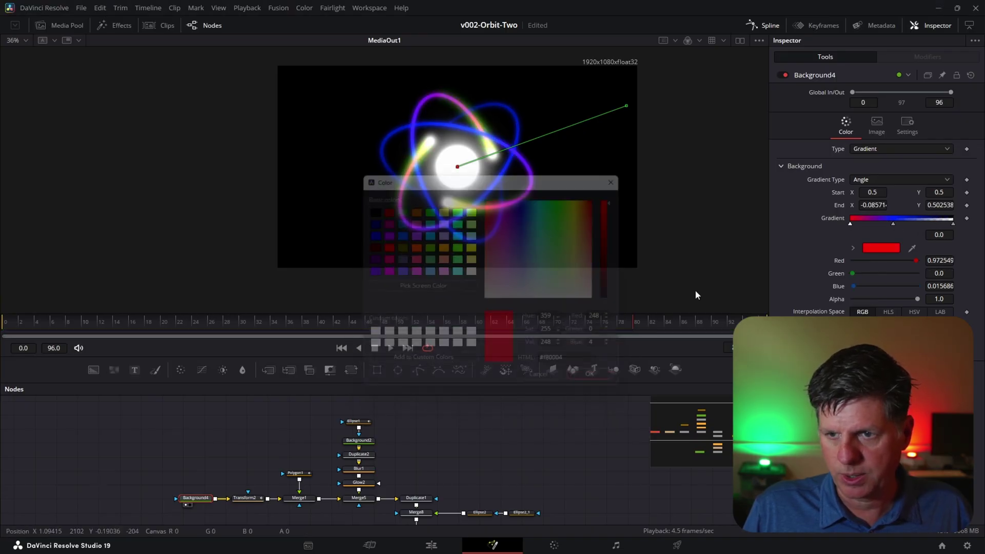
pyautogui.click(894, 225)
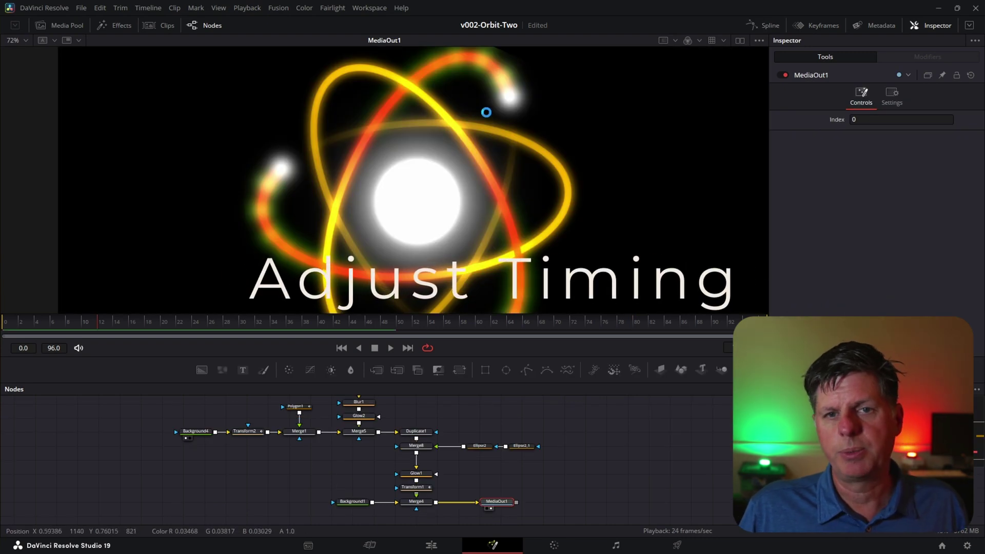
# Step: Reduce Blur1's Blur Size to about 12.6 to check the spacing of the ball trails
pyautogui.scroll(-2, 502, 101)
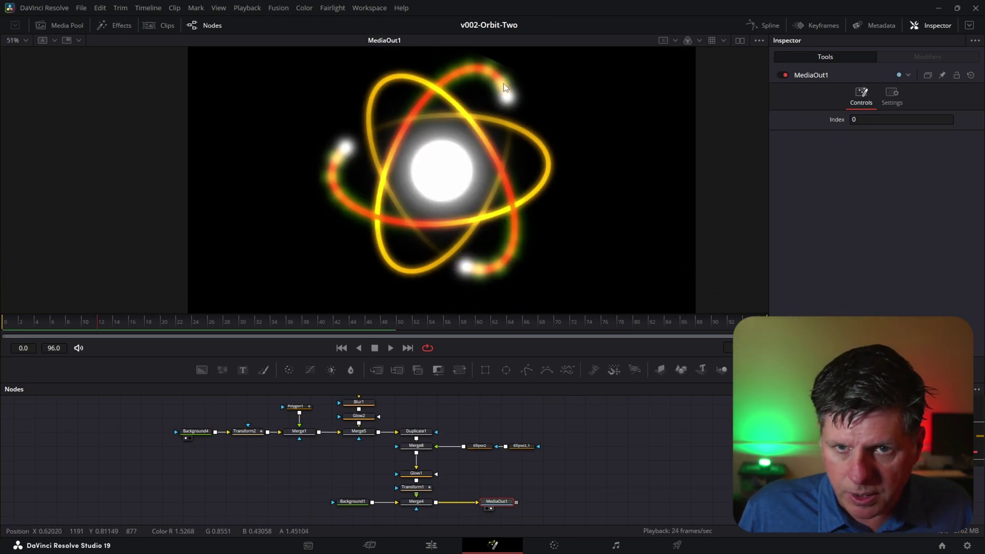
pyautogui.click(359, 402)
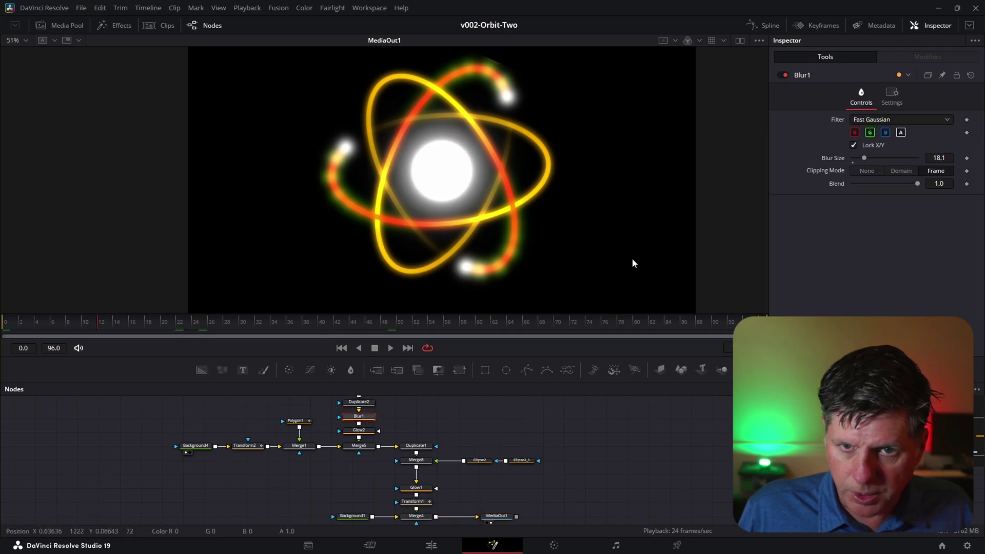
pyautogui.moveTo(868, 162); pyautogui.dragTo(860, 159)
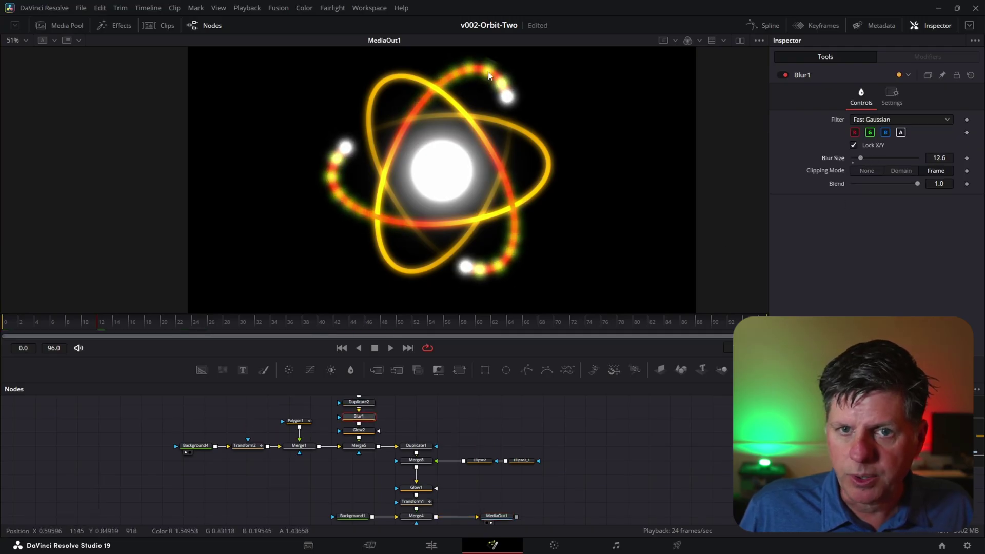
# Step: Play Merge1 to compare the Polygon1 line's timing with the rotating gradient, and return the view to MediaOut1
pyautogui.scroll(2, 414, 426)
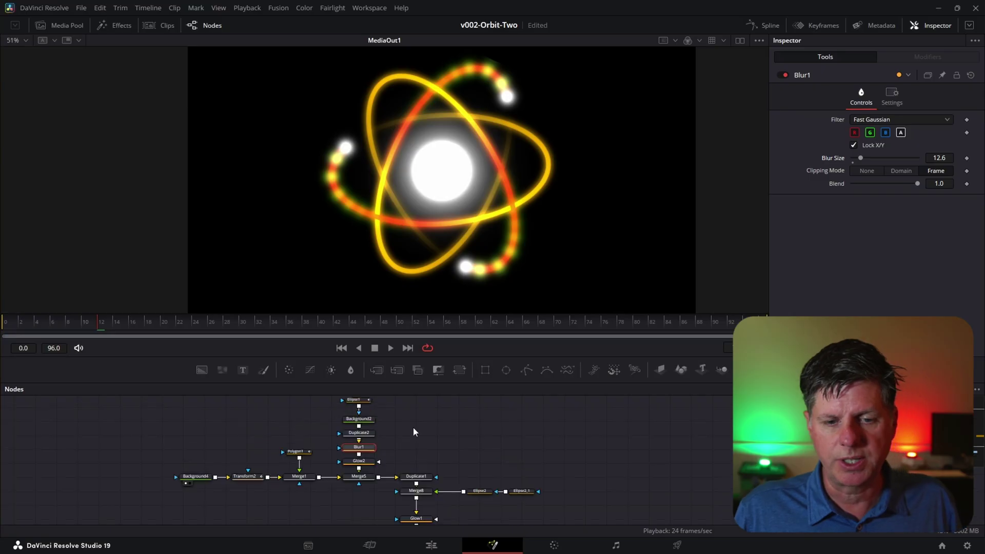
pyautogui.click(296, 452)
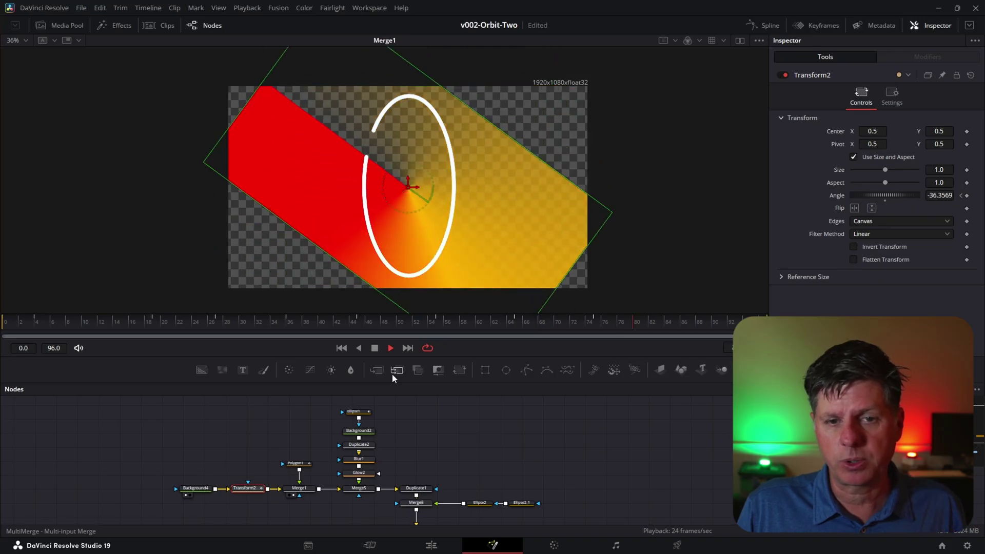
pyautogui.press('space')
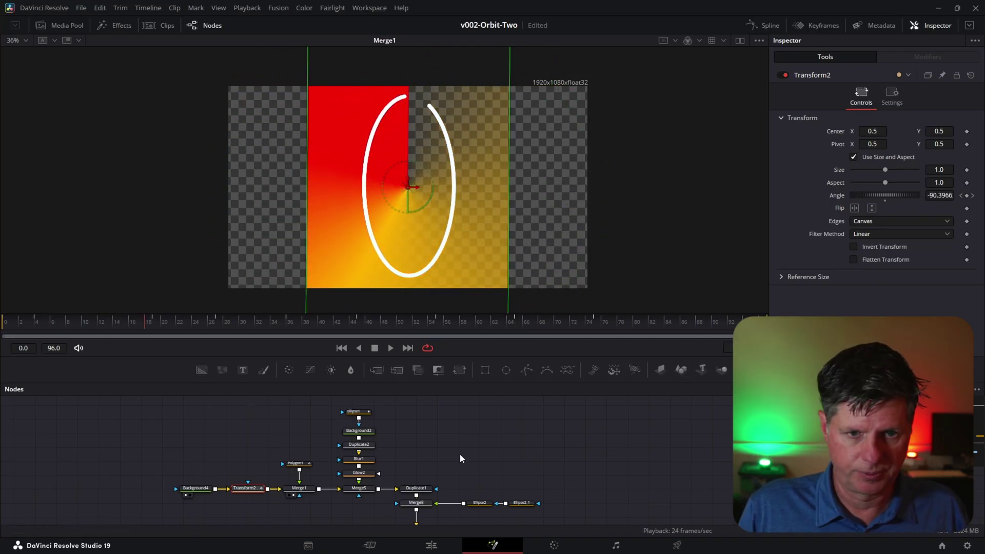
pyautogui.scroll(-3, 459, 454)
pyautogui.click(496, 467)
pyautogui.press('1')
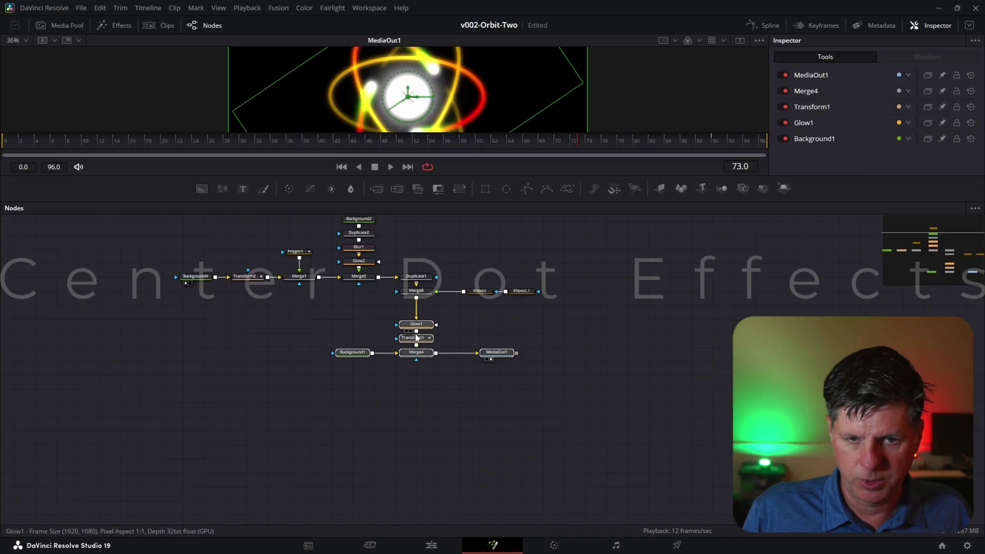
# Step: Move the output nodes, and Merge8 with its ellipse nodes, down to make room below Duplicate1
pyautogui.moveTo(410, 352); pyautogui.dragTo(410, 405)
pyautogui.moveTo(576, 310); pyautogui.dragTo(411, 285)
pyautogui.moveTo(413, 290); pyautogui.dragTo(413, 338)
pyautogui.scroll(1, 206, 279)
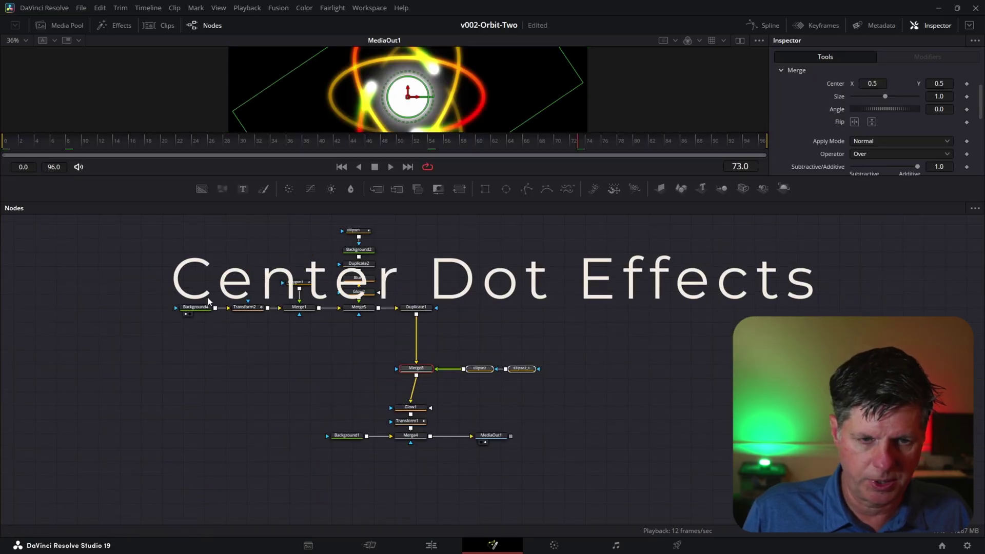
# Step: Paste an instance of Background4 below the original and connect it to Merge8's foreground in place of Ellipse2
pyautogui.click(200, 310)
pyautogui.hotkey('ctrl', 'c')
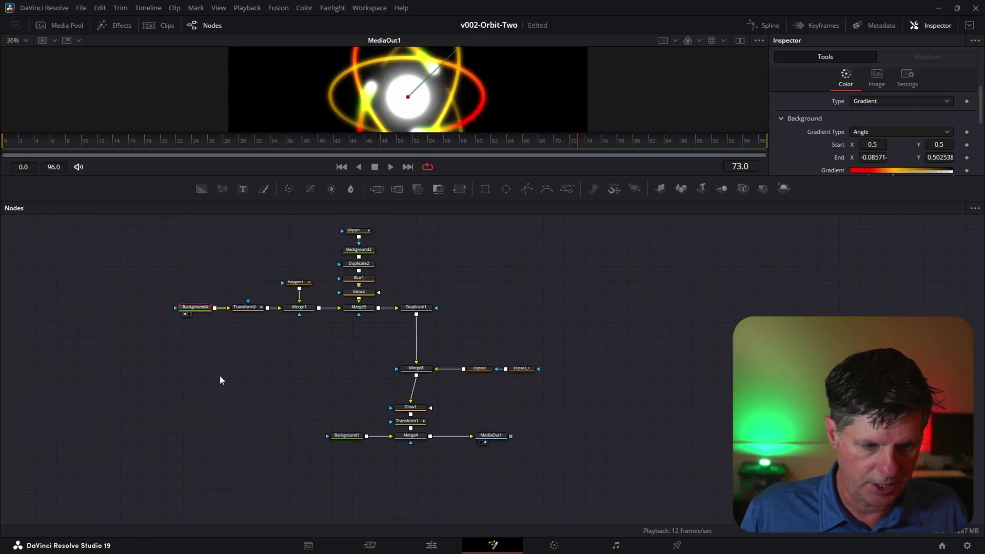
pyautogui.hotkey('ctrl', 'shift', 'v')
pyautogui.moveTo(221, 377); pyautogui.dragTo(390, 378)
pyautogui.click(455, 369)
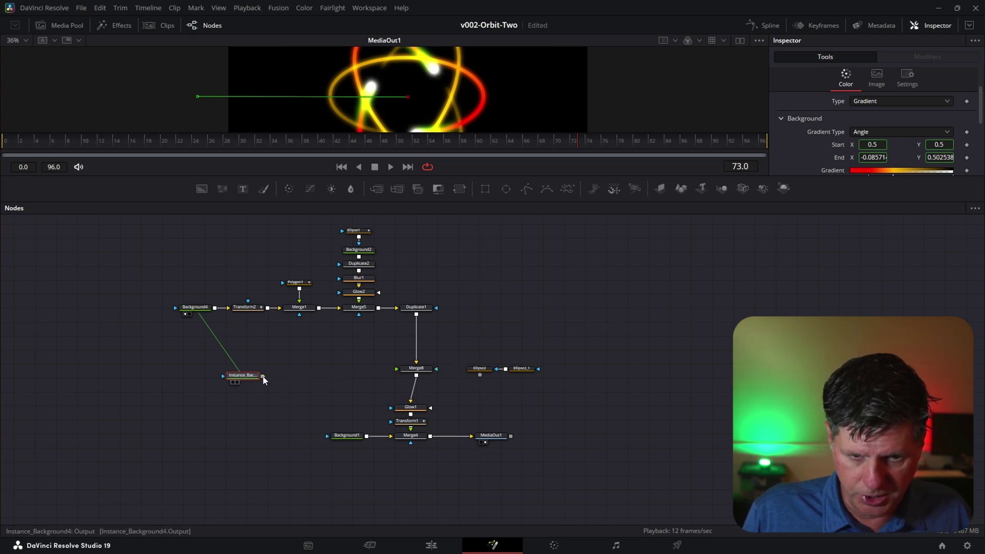
pyautogui.moveTo(265, 376); pyautogui.dragTo(398, 368)
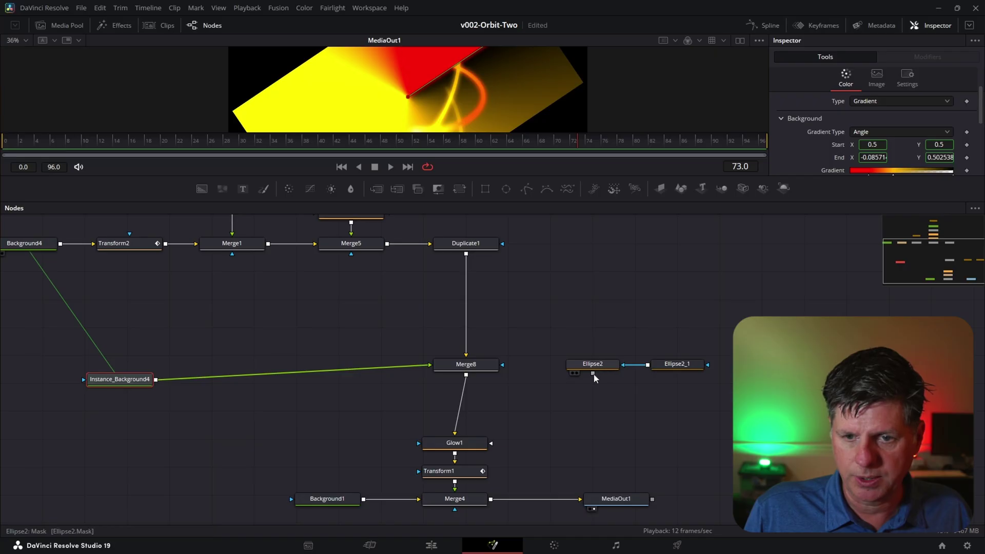
# Step: Mask Merge8 with Ellipse2 and delete Ellipse2_1, checking the center dot with playback in MediaOut1
pyautogui.moveTo(511, 365); pyautogui.dragTo(497, 371)
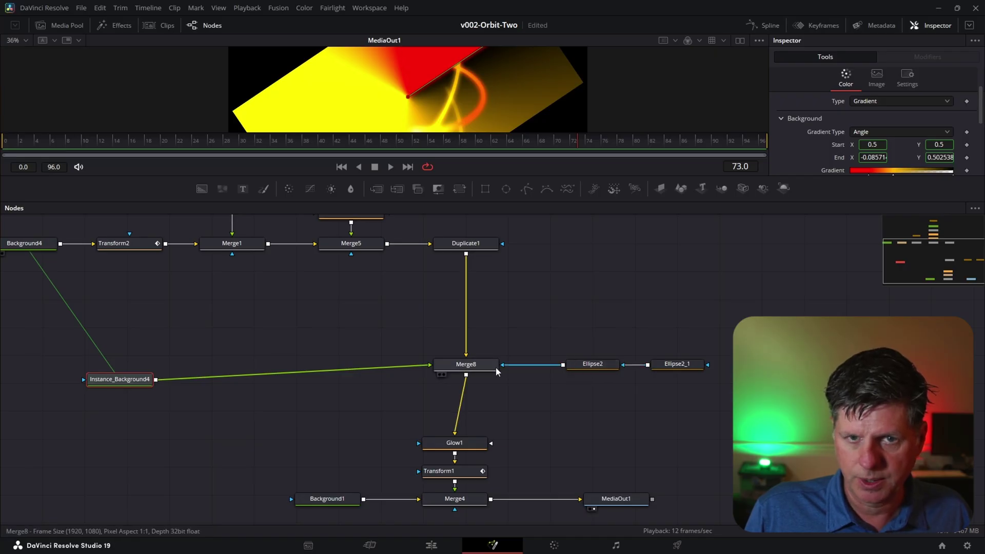
pyautogui.click(675, 364)
pyautogui.press('Delete')
pyautogui.press('1')
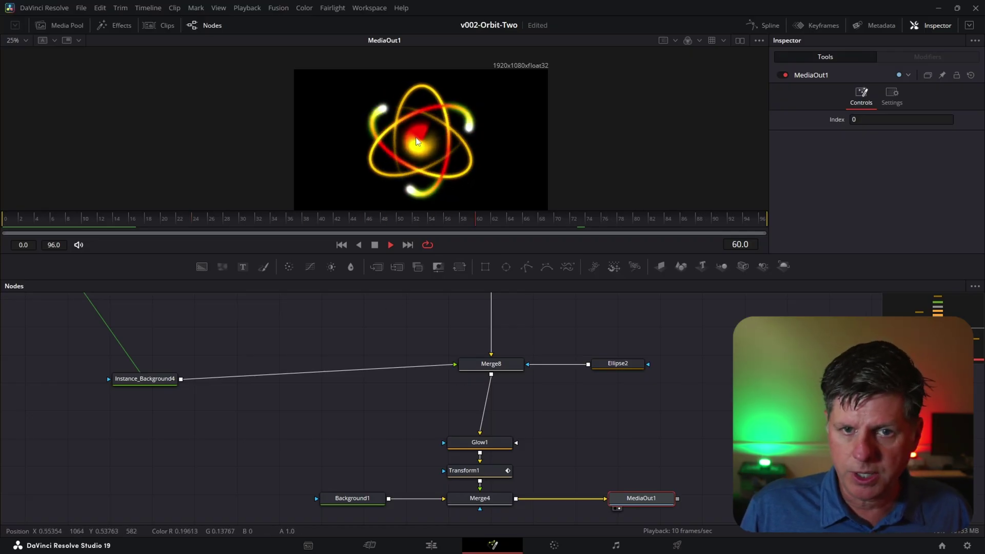
pyautogui.press('space')
# Step: Recolor Background4's red and orange gradient stops to hot pink and blue
pyautogui.moveTo(192, 313); pyautogui.dragTo(308, 433)
pyautogui.click(172, 387)
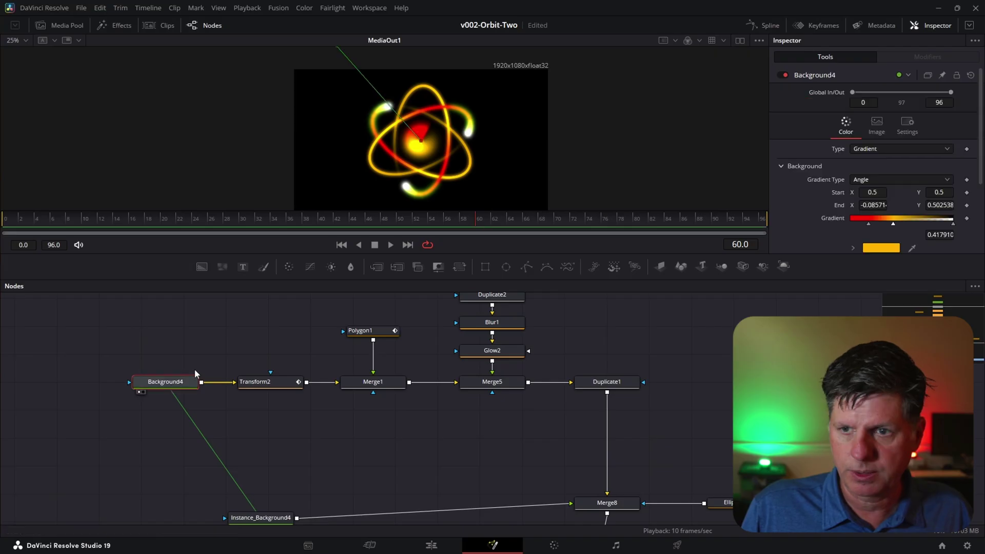
pyautogui.click(868, 224)
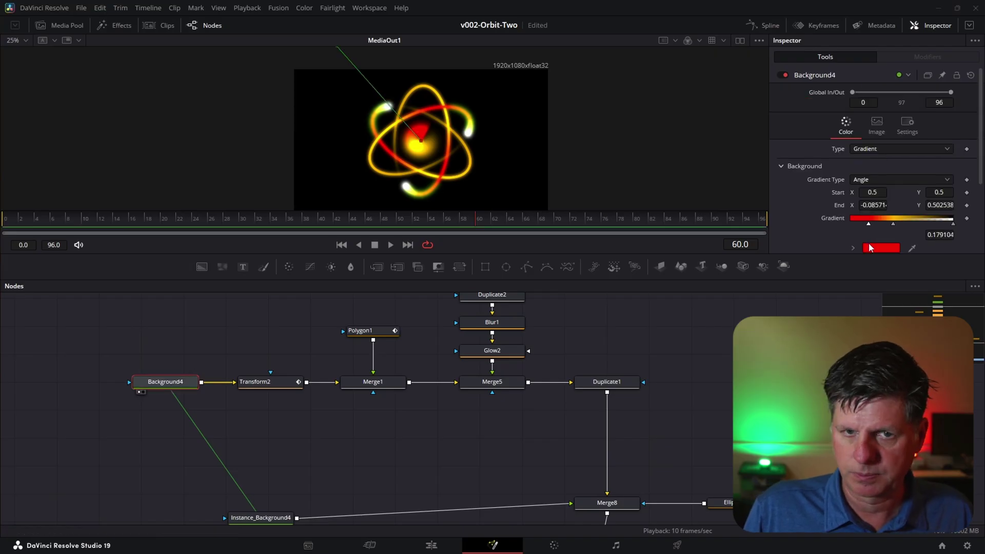
pyautogui.click(890, 247)
pyautogui.click(501, 198)
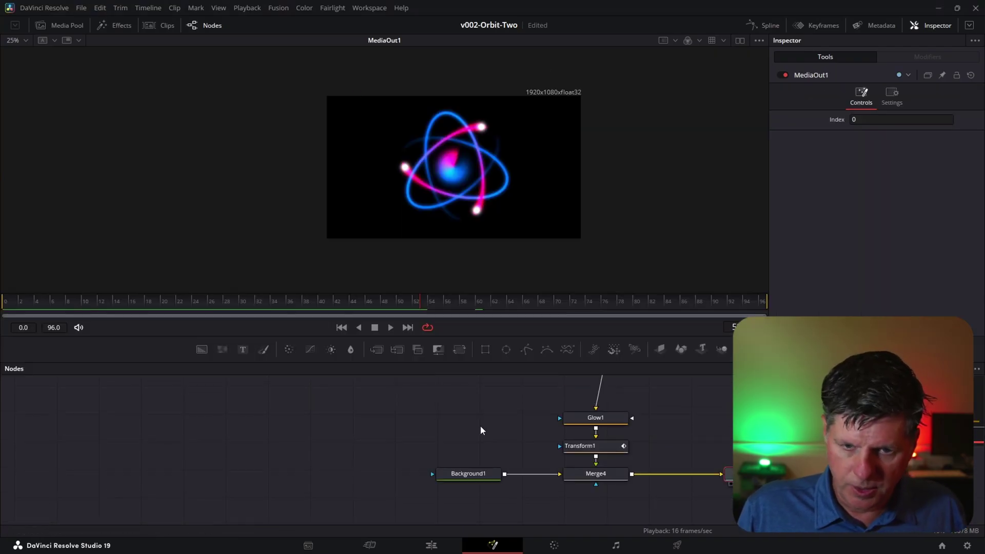
# Step: Deinstance the Gradient Type and Start parameters of Instance_Background4
pyautogui.scroll(3, 481, 426)
pyautogui.click(269, 485)
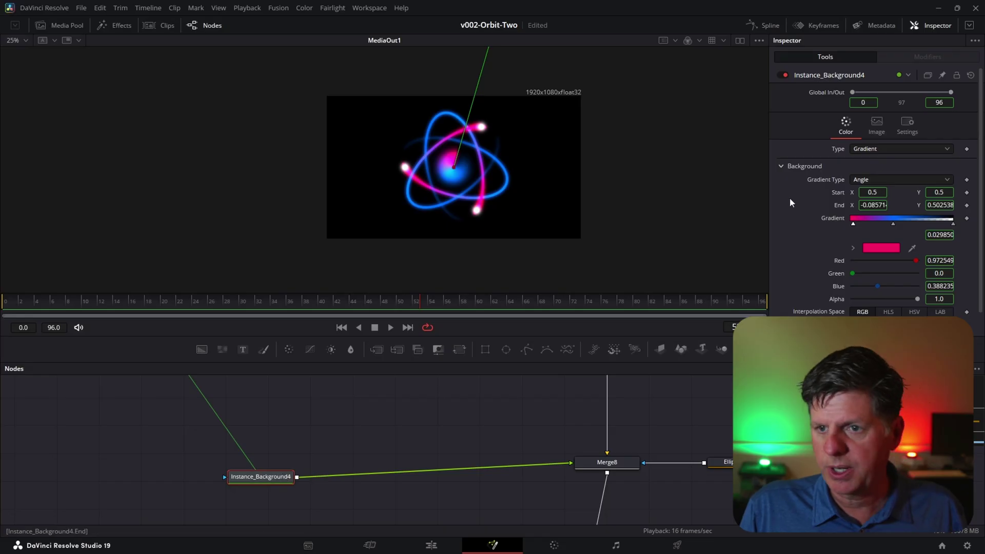
pyautogui.rightClick(824, 177)
pyautogui.click(862, 282)
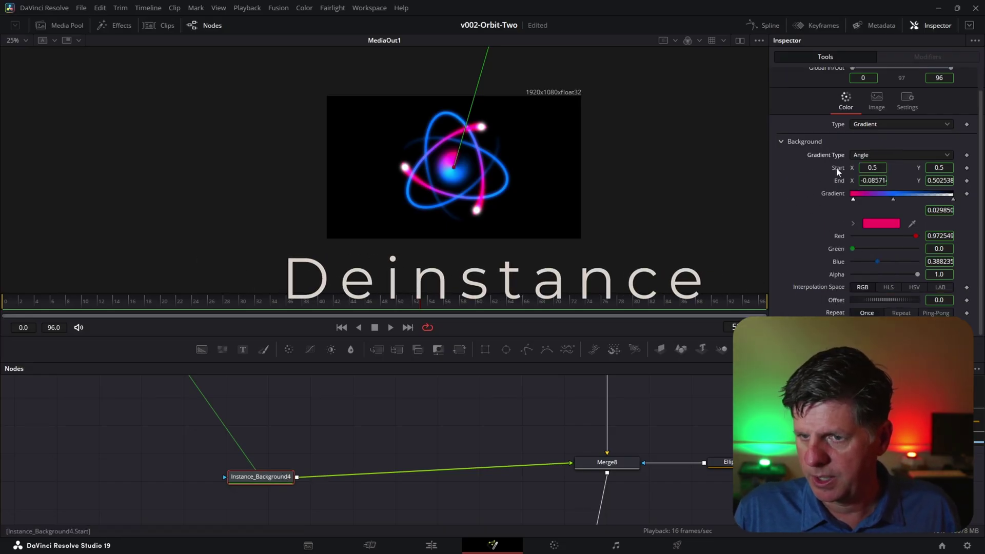
pyautogui.rightClick(836, 168)
pyautogui.click(853, 262)
# Step: Deinstance the End and Offset parameters of Instance_Background4
pyautogui.rightClick(837, 179)
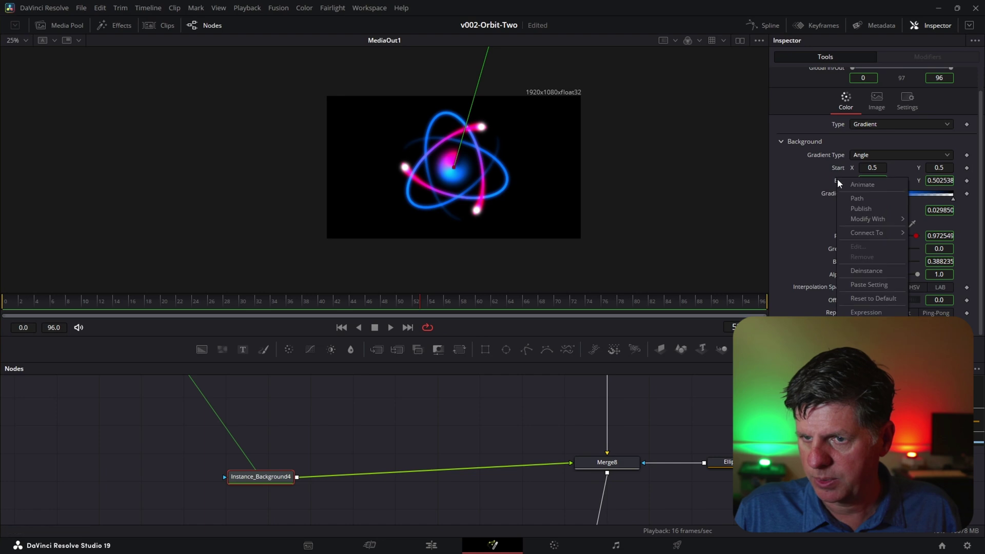
pyautogui.click(826, 182)
pyautogui.rightClick(842, 183)
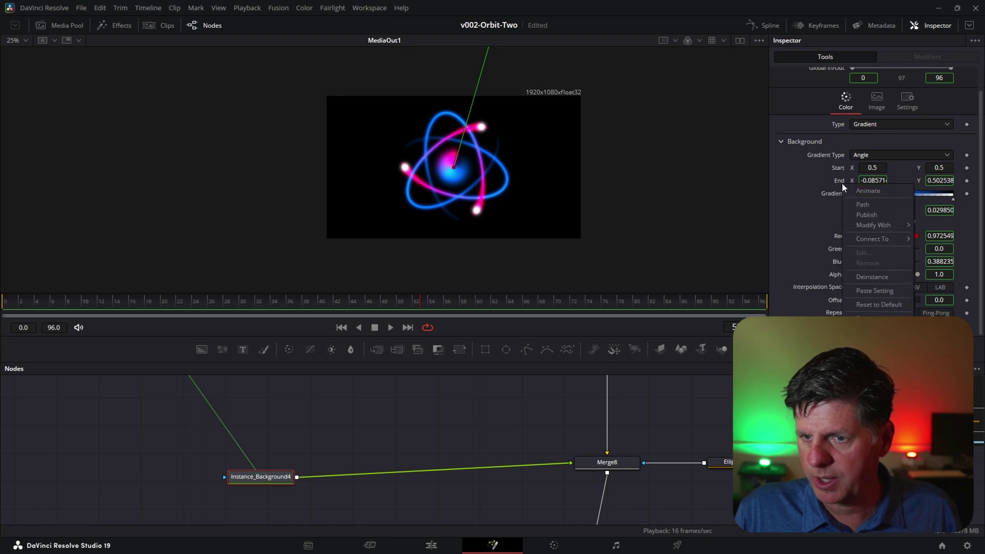
pyautogui.click(864, 273)
pyautogui.rightClick(834, 301)
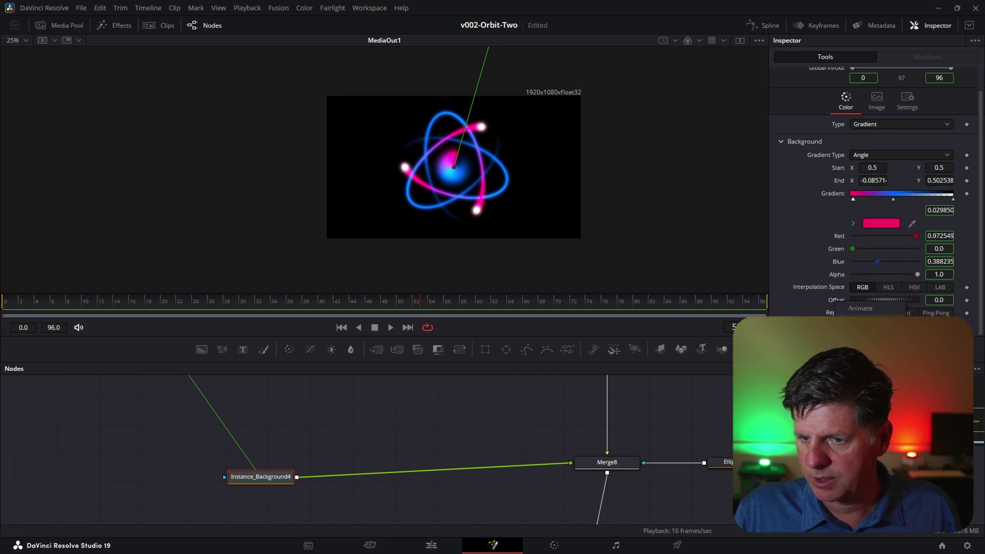
pyautogui.click(862, 391)
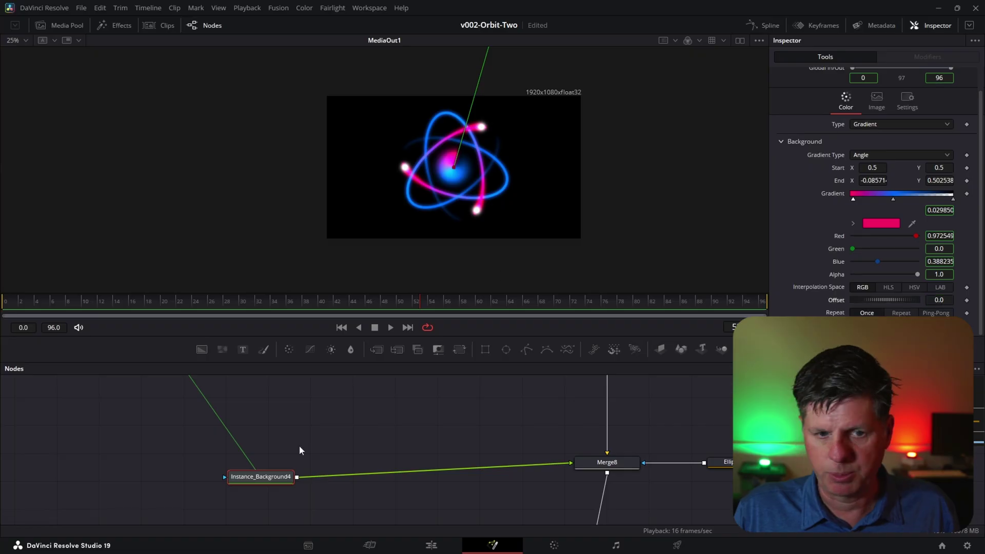
# Step: Set Instance_Background4's Gradient Type to Radial and move its End point near the center, to about 0.46, 0.537
pyautogui.click(889, 155)
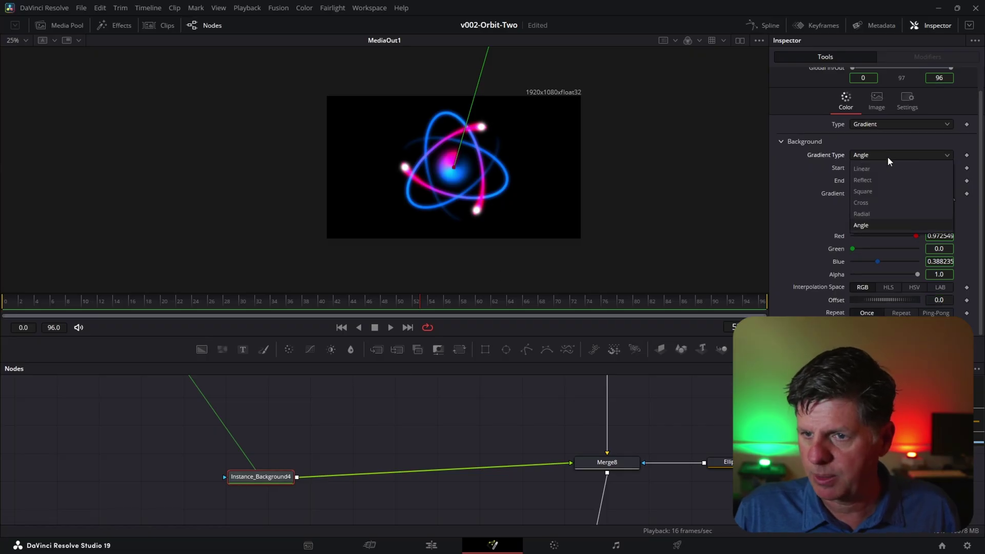
pyautogui.click(880, 212)
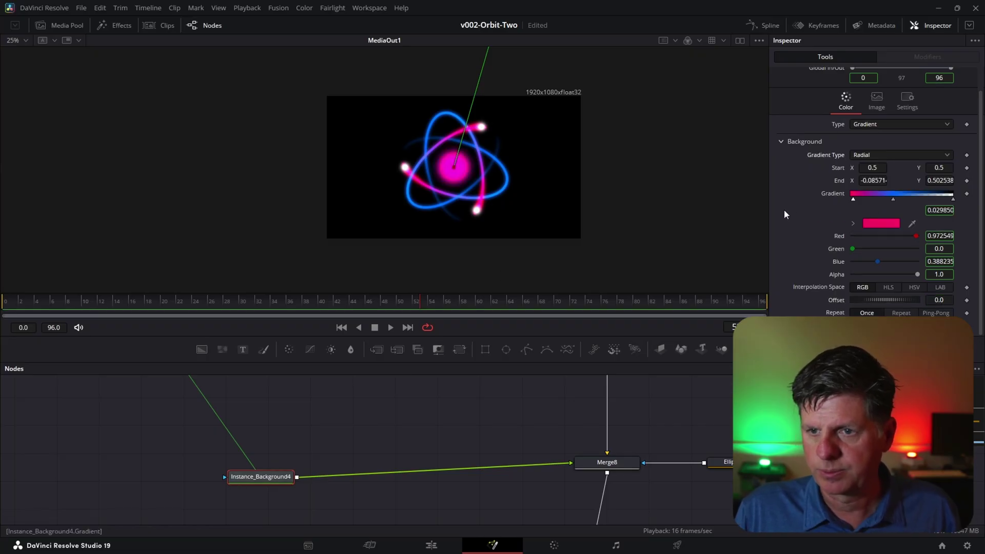
pyautogui.scroll(1, 545, 150)
pyautogui.moveTo(490, 77); pyautogui.dragTo(457, 193)
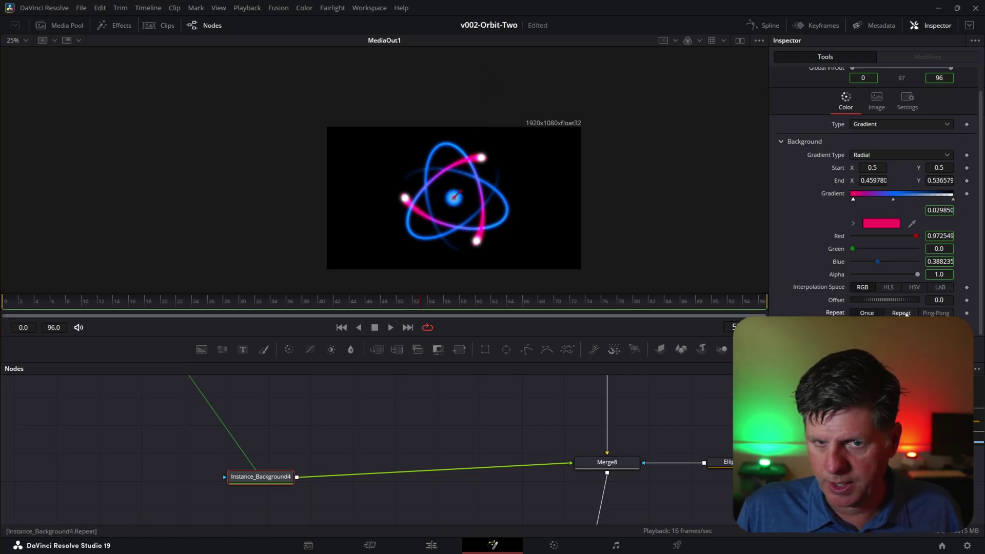
# Step: Set the radial gradient to Repeat and change its Offset to about 0.587
pyautogui.click(901, 313)
pyautogui.scroll(2, 534, 210)
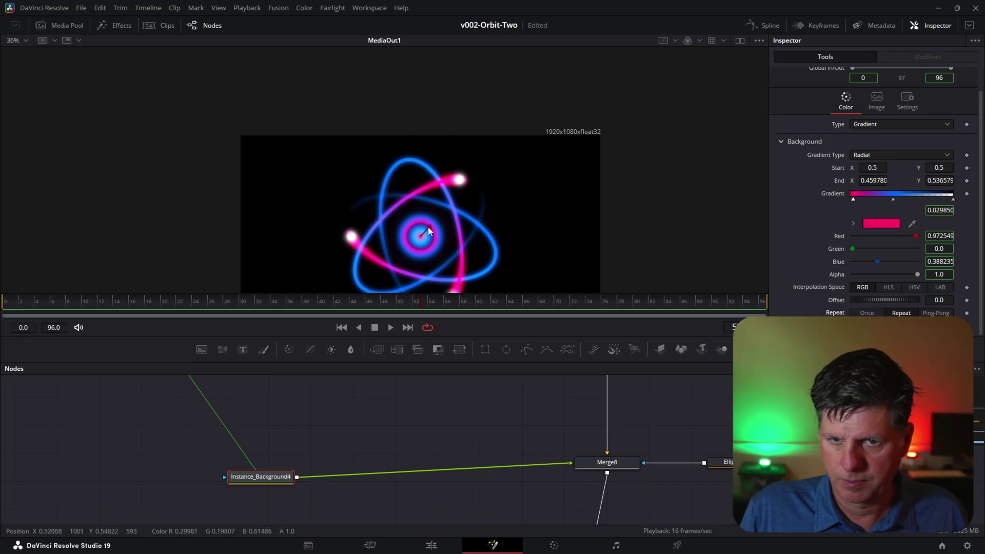
pyautogui.scroll(2, 428, 227)
pyautogui.moveTo(873, 299); pyautogui.dragTo(815, 303)
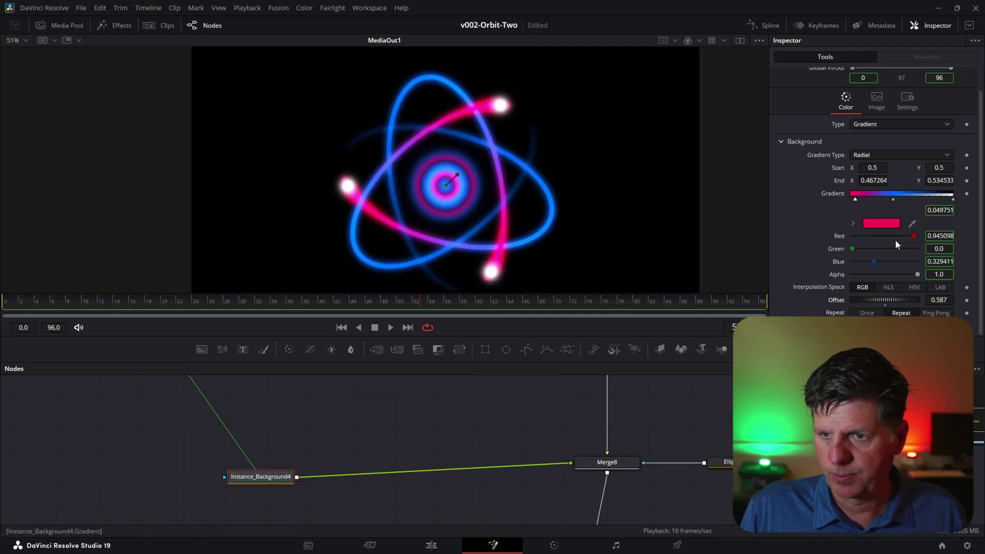
# Step: Enlarge Ellipse2 to about 0.163 in Width and Height and set its Soft Edge to about 0.0425
pyautogui.click(720, 462)
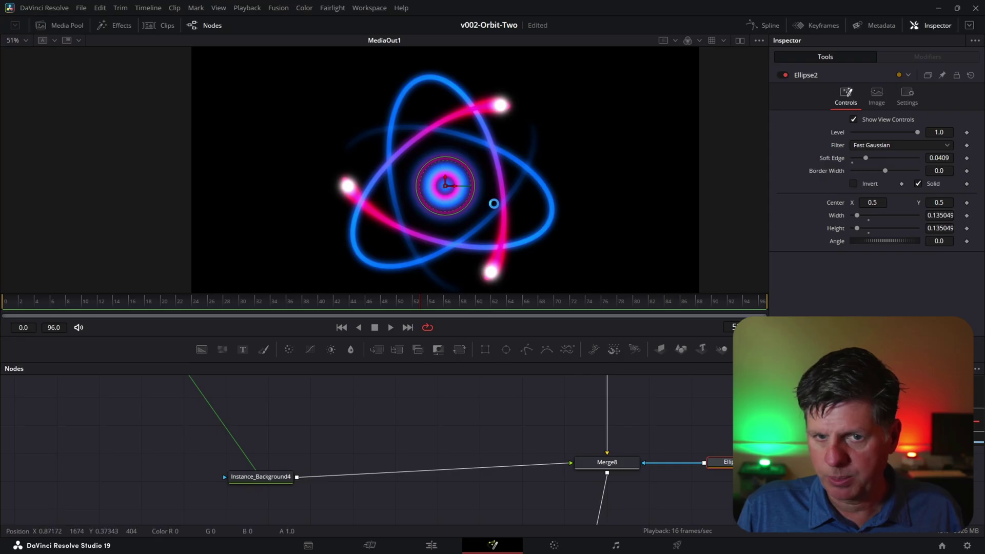
pyautogui.moveTo(863, 158)
pyautogui.mouseDown()
pyautogui.moveTo(873, 157)
pyautogui.moveTo(862, 157)
pyautogui.mouseUp()
# Step: Drive Instance_Background4's gradient Offset with an expression, trying time/100 before setting it to time/10
pyautogui.moveTo(261, 479); pyautogui.dragTo(259, 459)
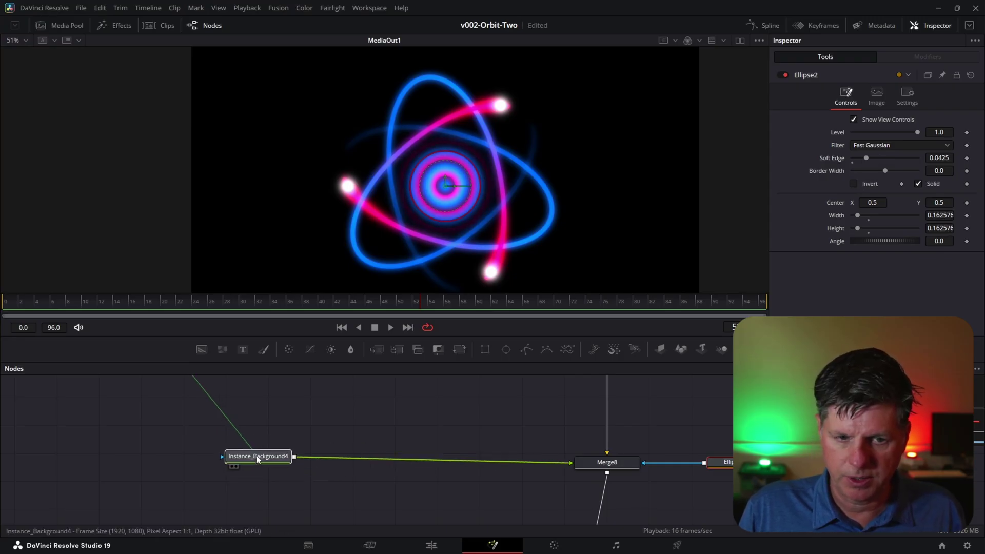
pyautogui.scroll(-1, 835, 302)
pyautogui.rightClick(834, 302)
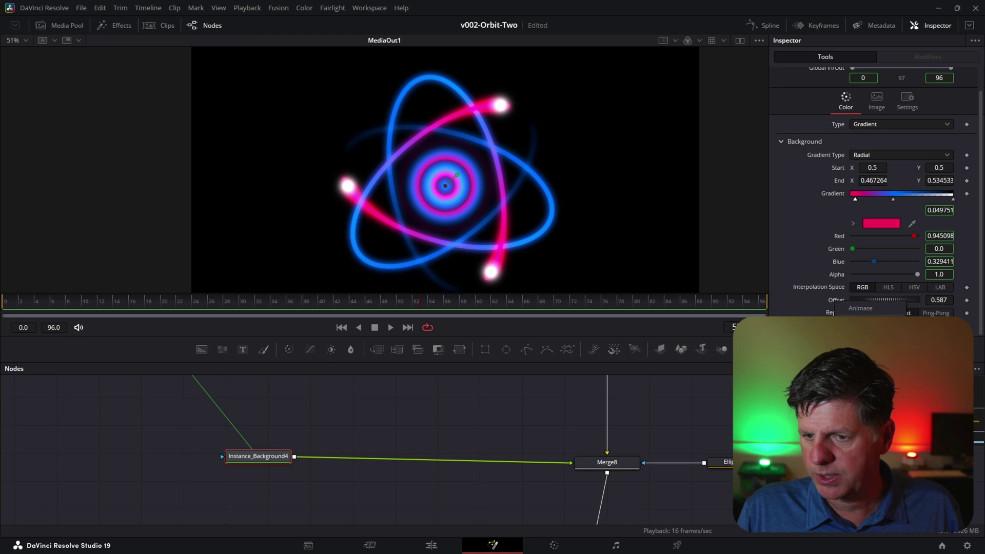
pyautogui.click(861, 322)
pyautogui.moveTo(884, 312); pyautogui.dragTo(732, 312)
pyautogui.write('tim')
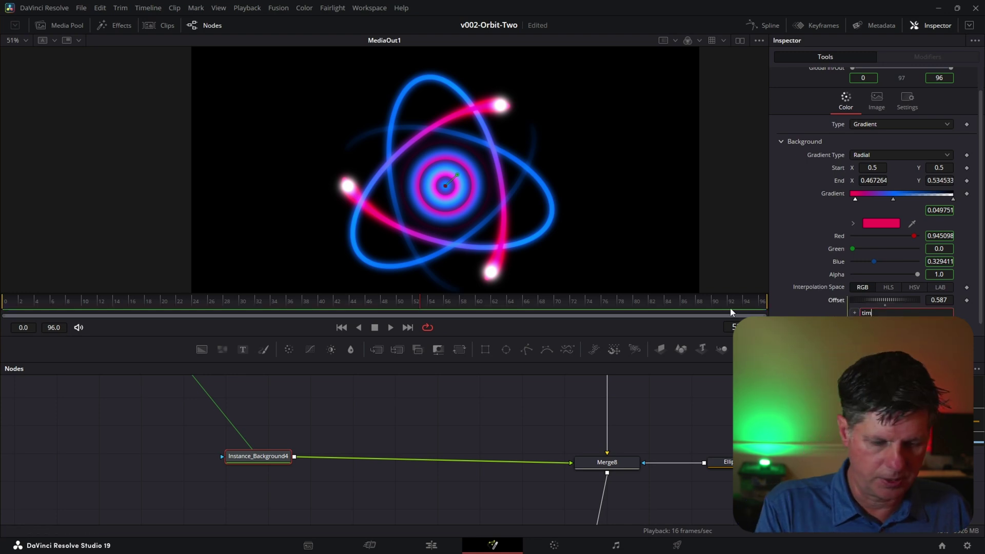
pyautogui.write('e/100')
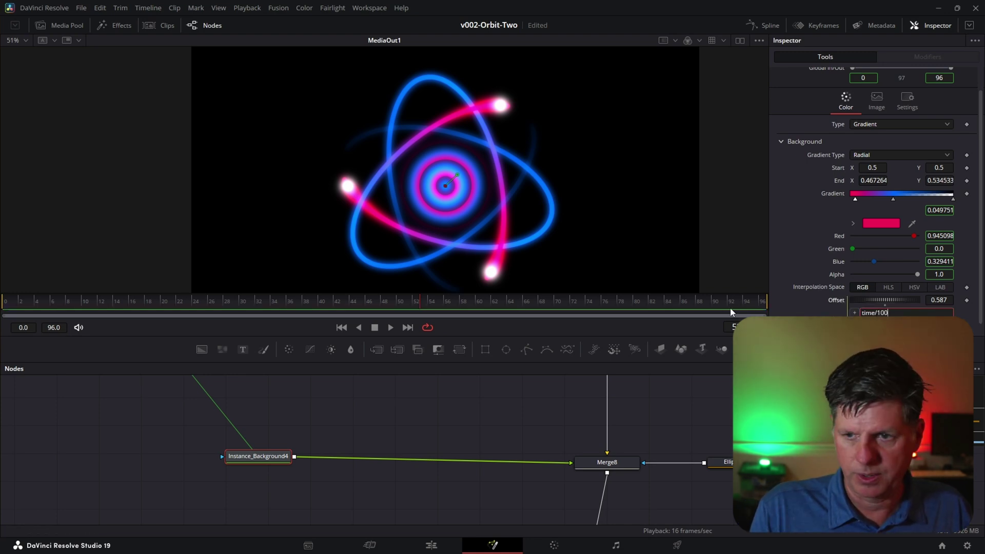
pyautogui.press('BackSpace')
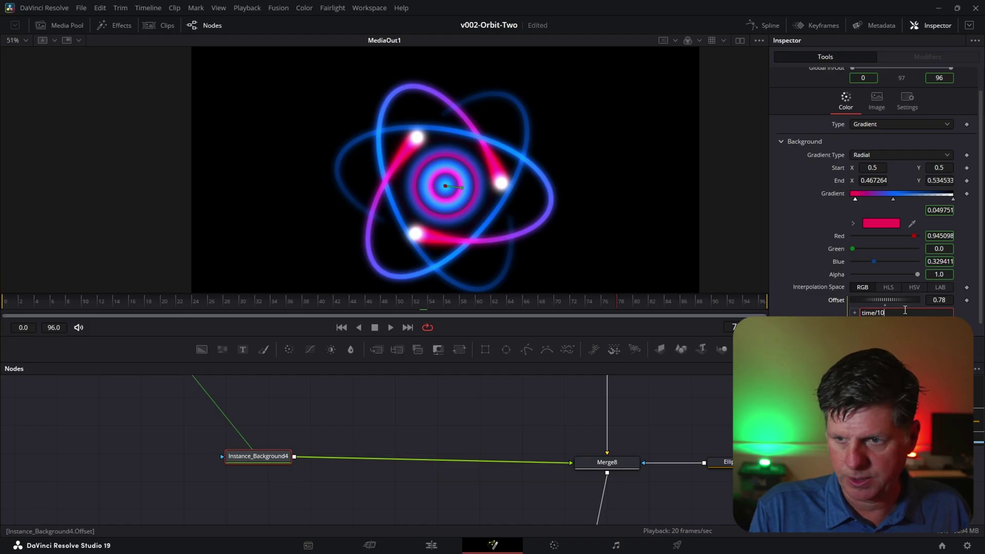
pyautogui.press('Return')
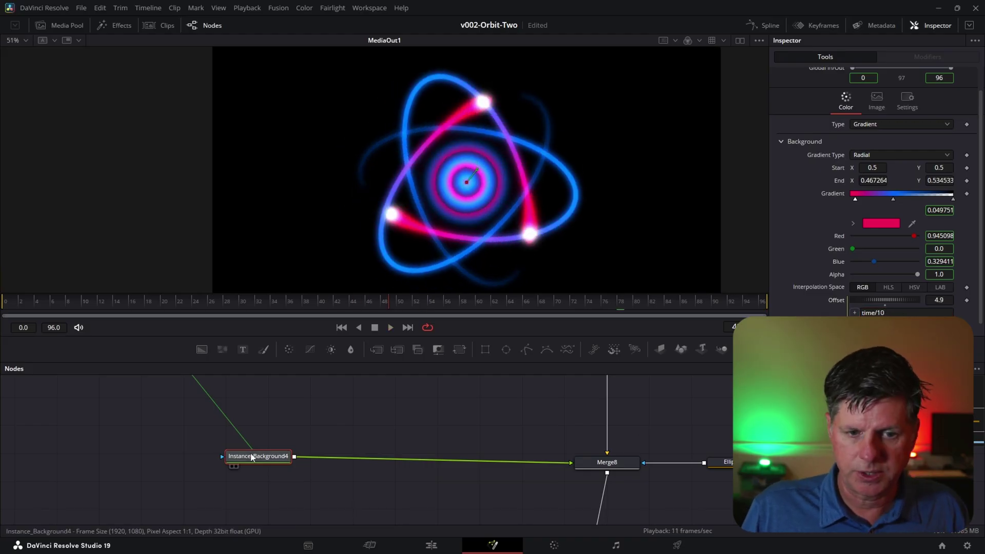
# Step: Set Instance_Background4's Gradient Type to Cross, preview the animation and move the last gradient stop to about 0.746
pyautogui.click(870, 157)
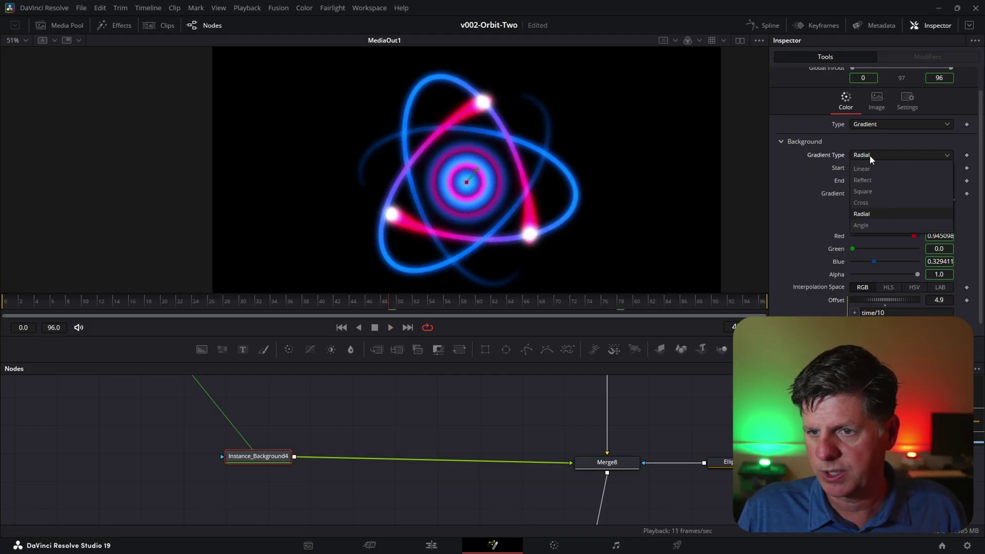
pyautogui.click(872, 199)
pyautogui.press('space')
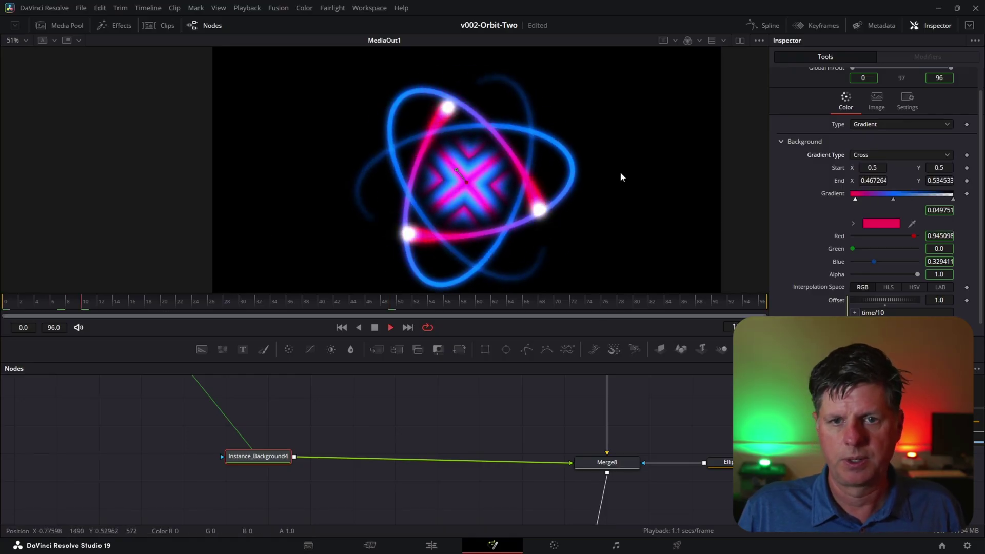
pyautogui.scroll(-2, 568, 183)
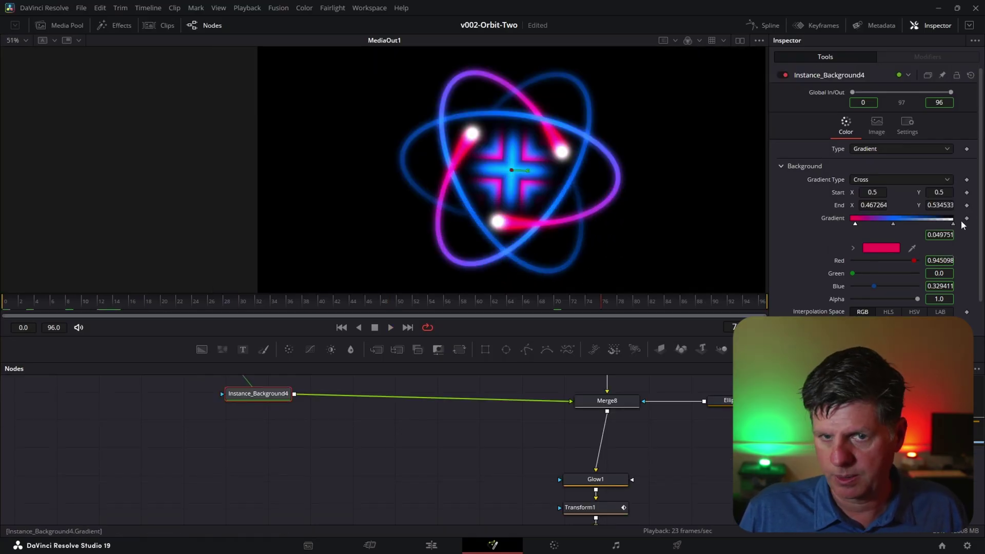
pyautogui.moveTo(953, 225); pyautogui.dragTo(927, 224)
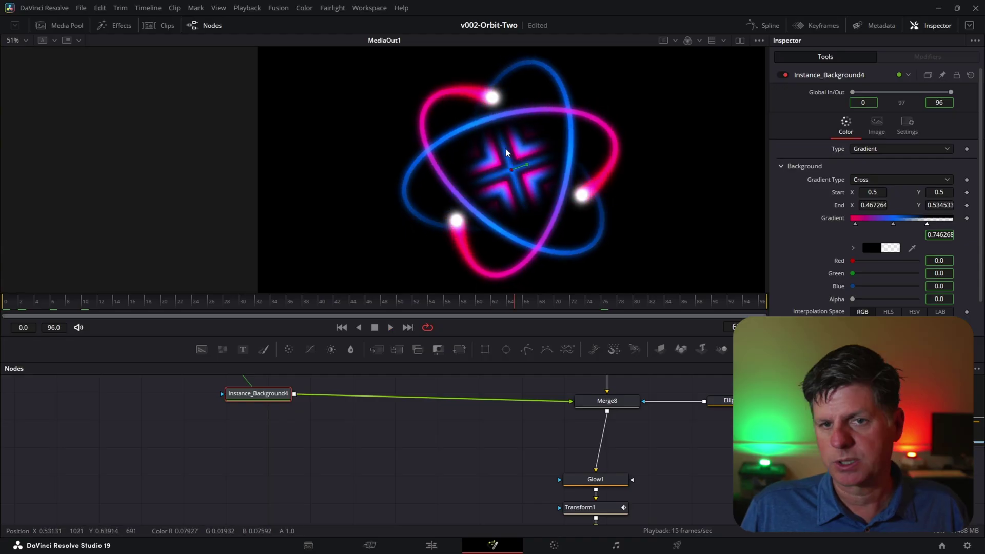
# Step: Insert a Transform node after Instance_Background4 and keyframe its Angle from 0 at frame 0 to a rotated value around frame 50
pyautogui.moveTo(262, 401); pyautogui.dragTo(226, 409)
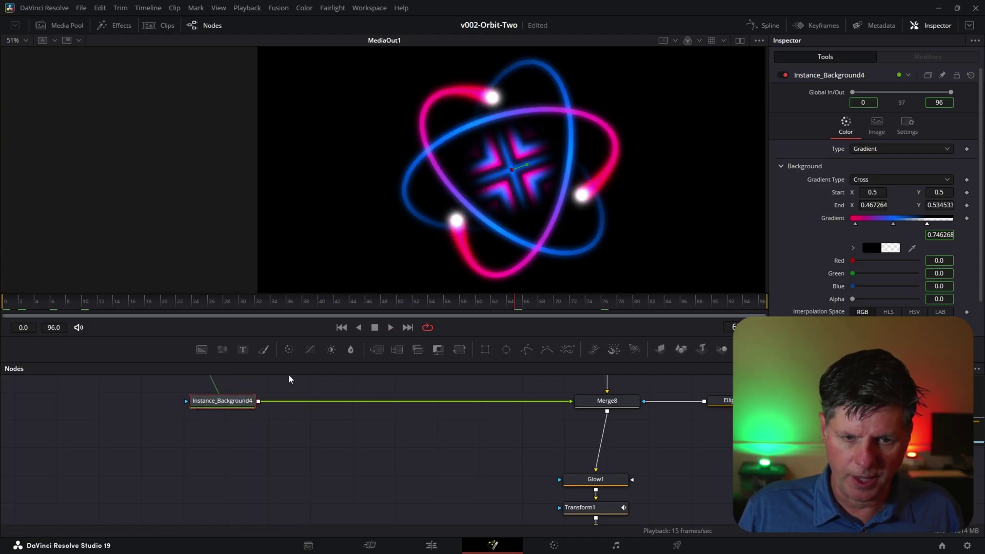
pyautogui.click(460, 350)
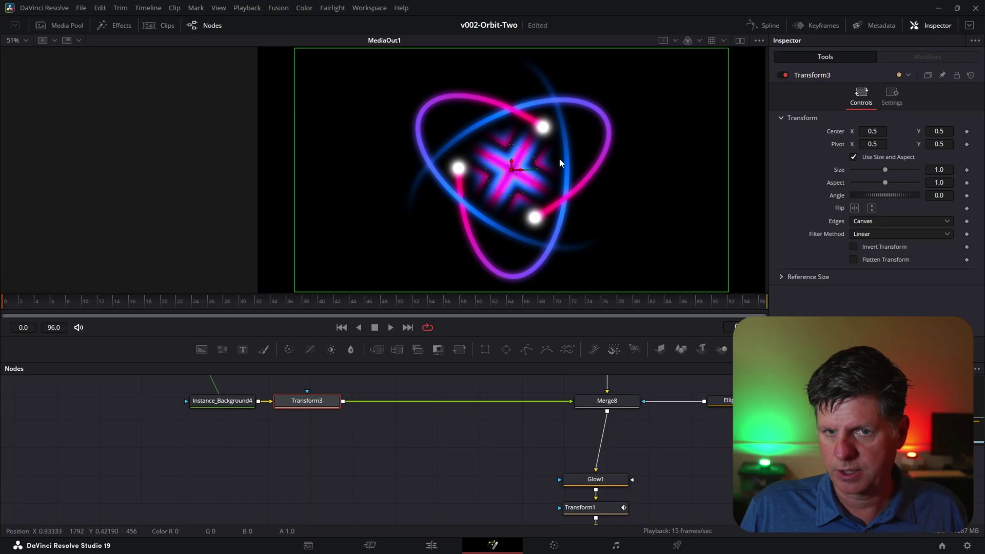
pyautogui.moveTo(908, 199)
pyautogui.mouseDown()
pyautogui.moveTo(929, 196)
pyautogui.moveTo(912, 194)
pyautogui.mouseUp()
pyautogui.doubleClick(911, 196)
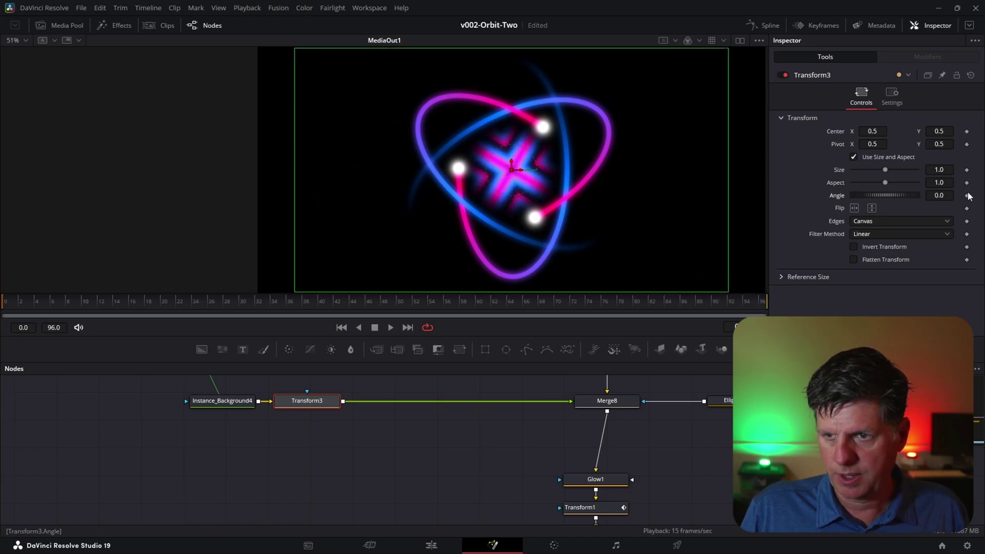
pyautogui.click(404, 304)
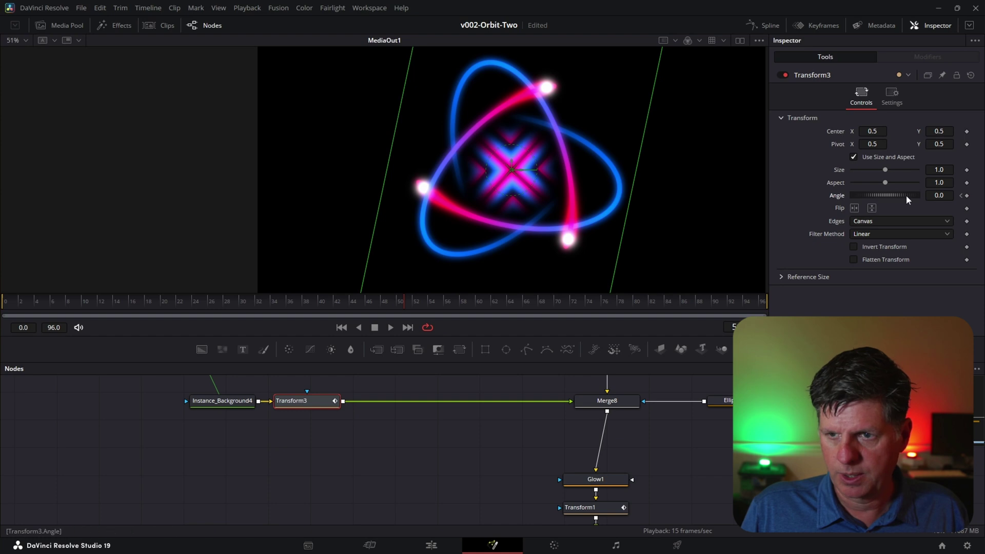
pyautogui.moveTo(906, 196); pyautogui.dragTo(949, 187)
pyautogui.click(4, 302)
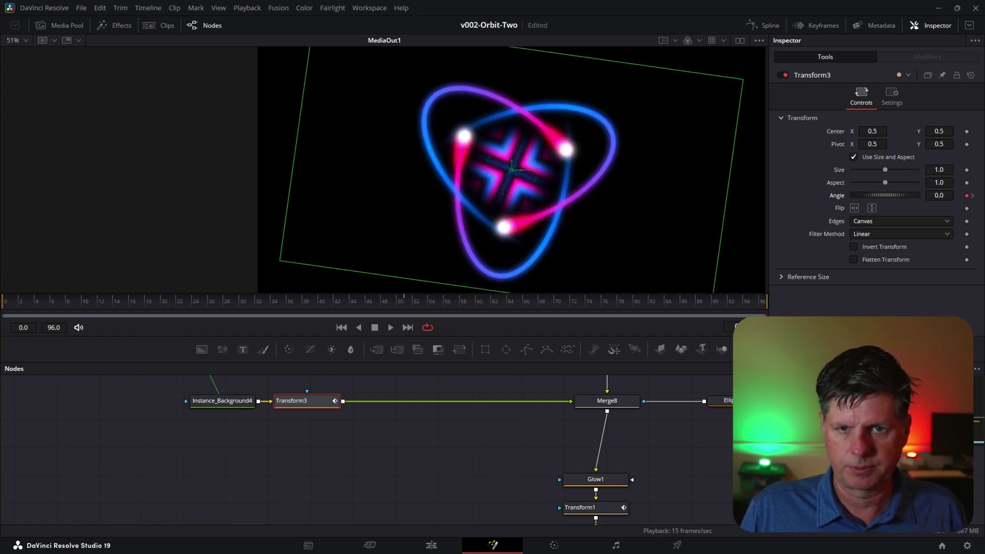
pyautogui.moveTo(4, 302); pyautogui.dragTo(193, 295)
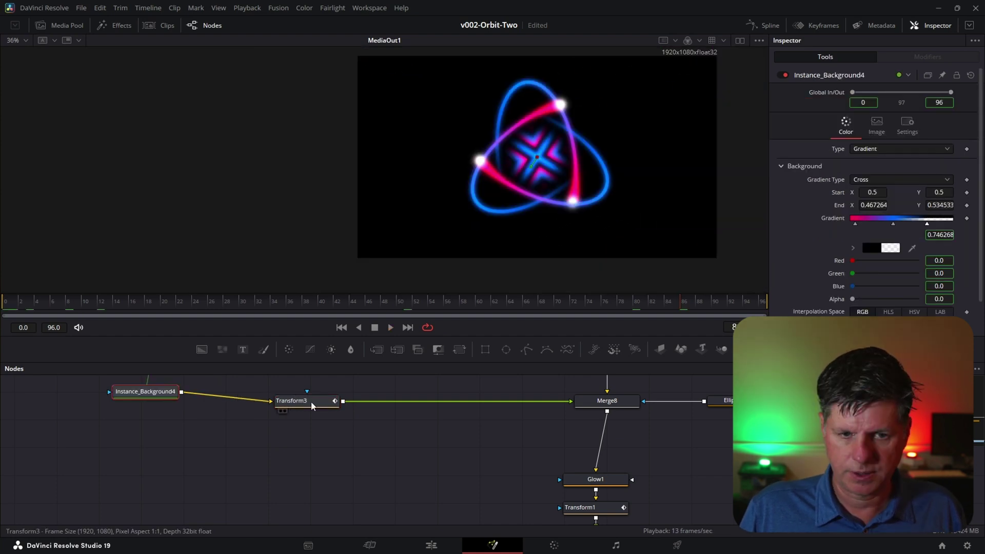
# Step: Try the Square and Reflect gradient types on Instance_Background4 with the rotation applied
pyautogui.click(312, 403)
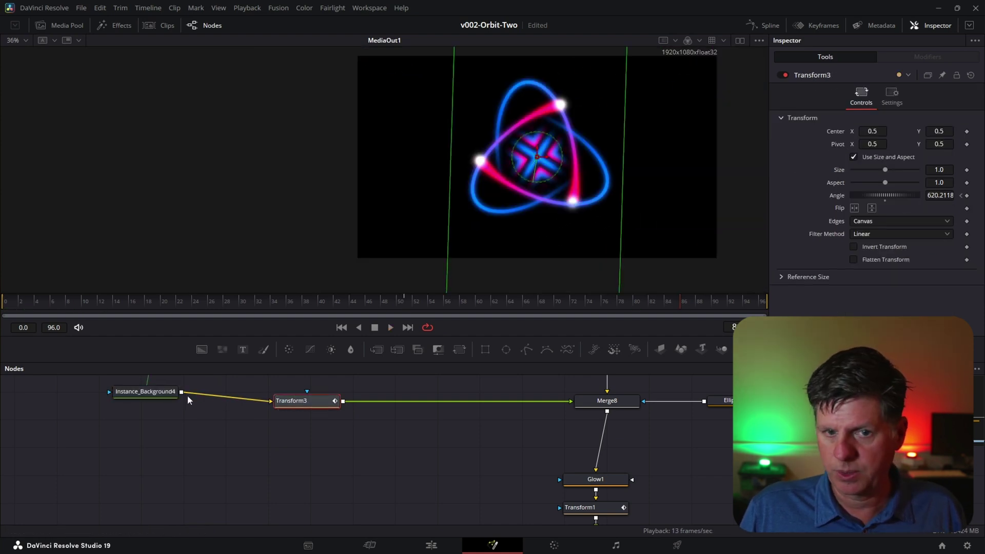
pyautogui.moveTo(154, 392); pyautogui.dragTo(154, 401)
pyautogui.click(867, 182)
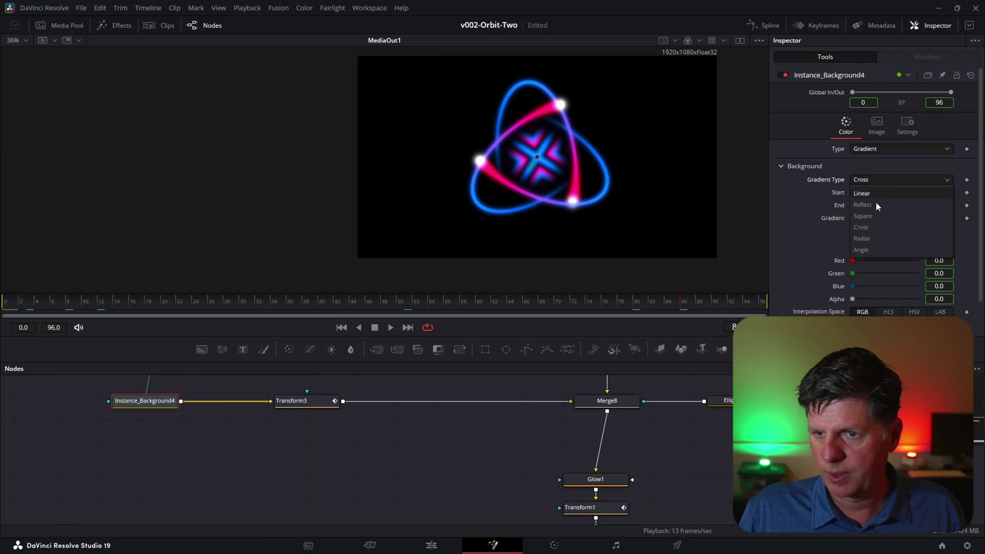
pyautogui.click(882, 215)
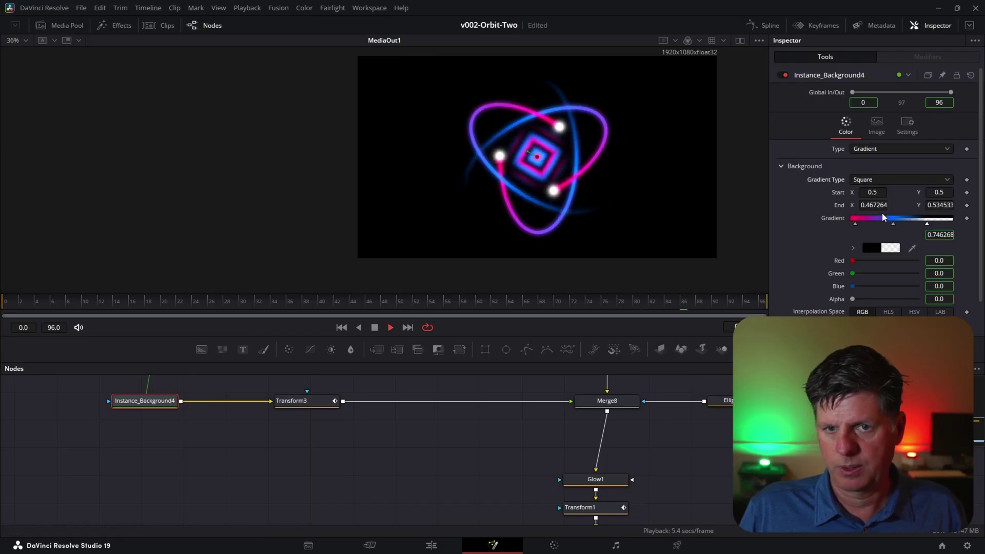
pyautogui.click(887, 180)
pyautogui.click(889, 204)
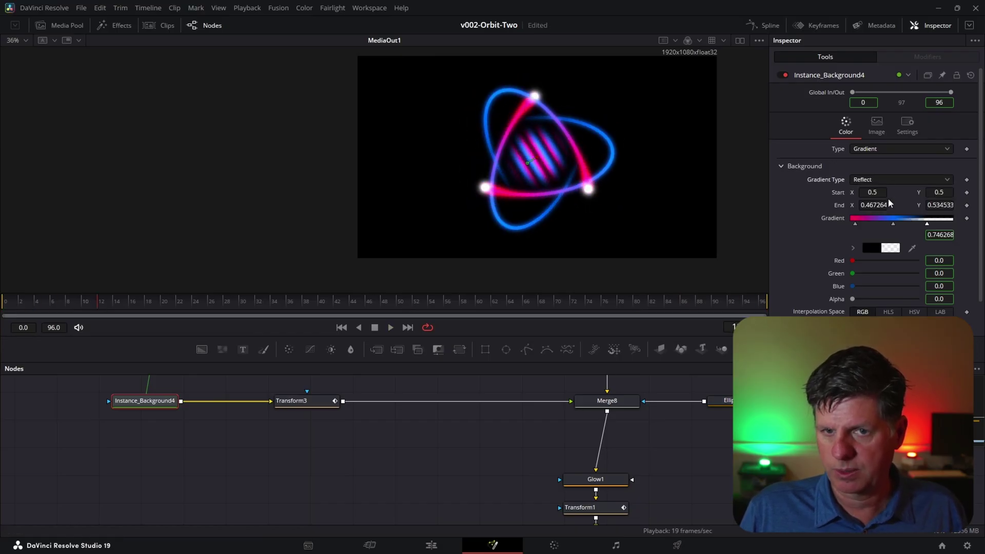
# Step: Set Instance_Background4's Gradient Type to Radial and move its End point to about 0.475, 0.519
pyautogui.click(890, 180)
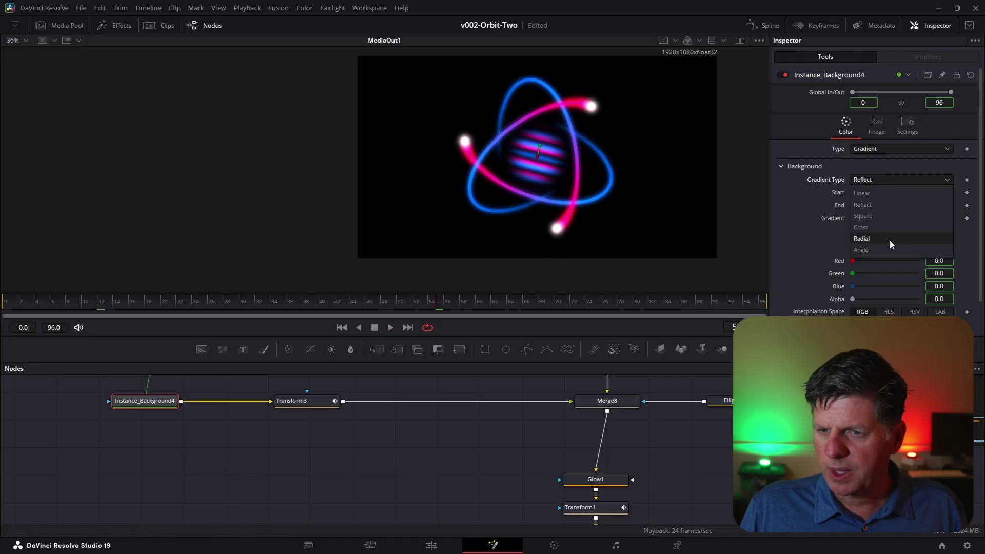
pyautogui.click(867, 239)
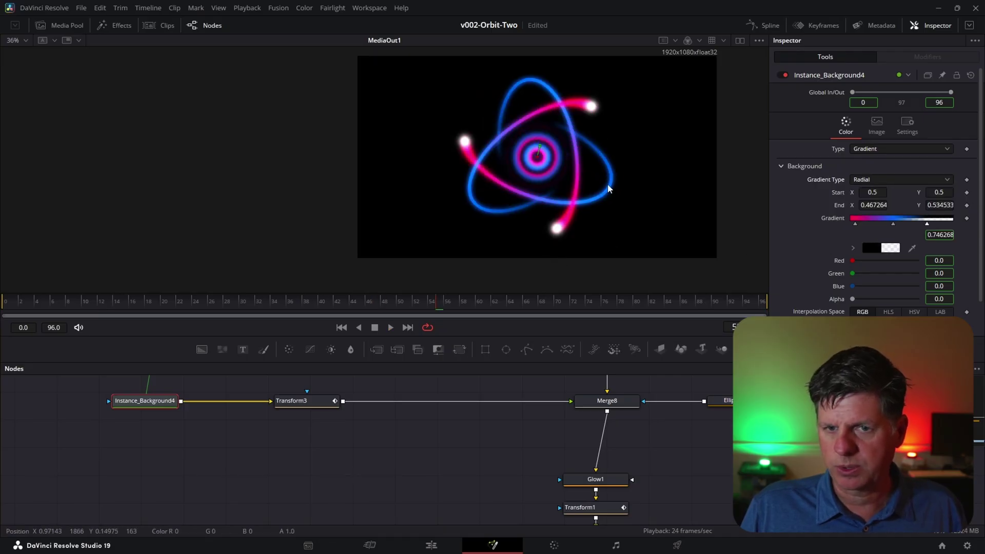
pyautogui.moveTo(539, 150); pyautogui.dragTo(549, 139)
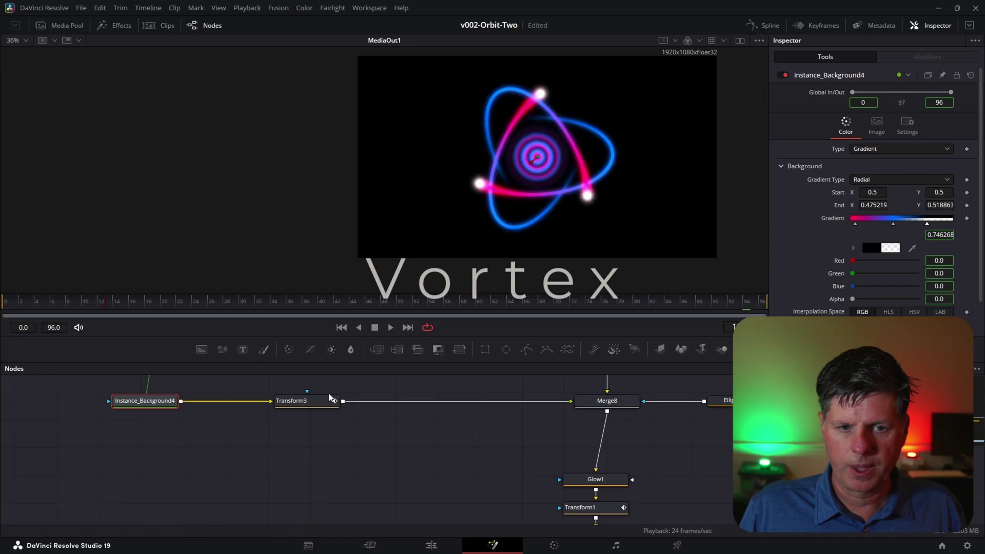
pyautogui.press('space')
# Step: Insert a Vortex node after Transform3, raise its Center Y to about 0.554 and adjust the swirl's size and angle
pyautogui.click(313, 404)
pyautogui.hotkey('shift', 'space')
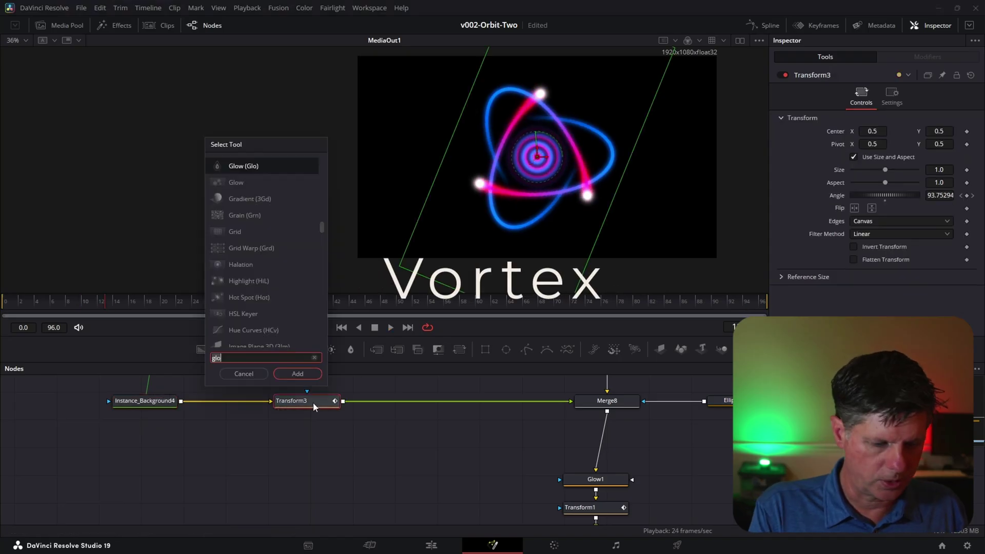
pyautogui.write('vor')
pyautogui.press('Return')
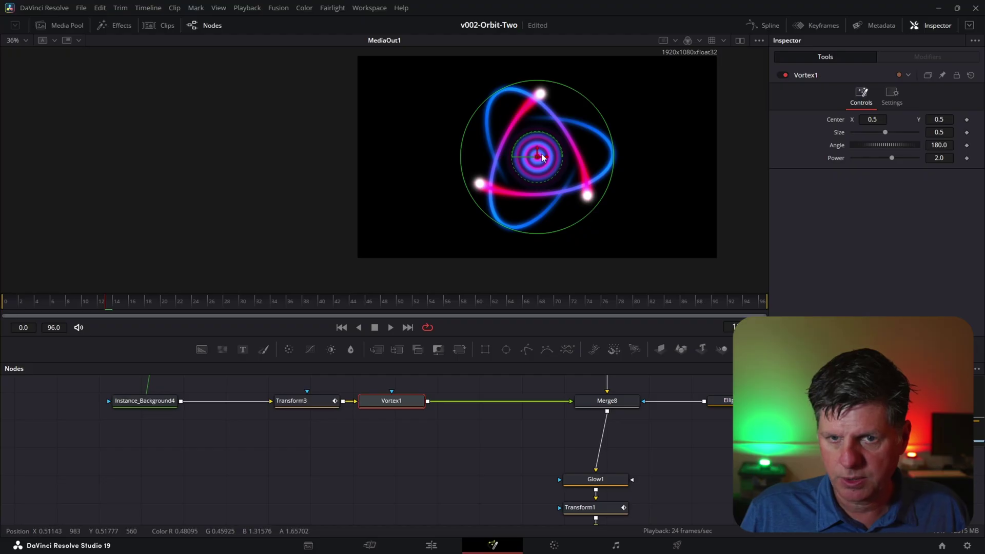
pyautogui.moveTo(537, 157); pyautogui.dragTo(537, 146)
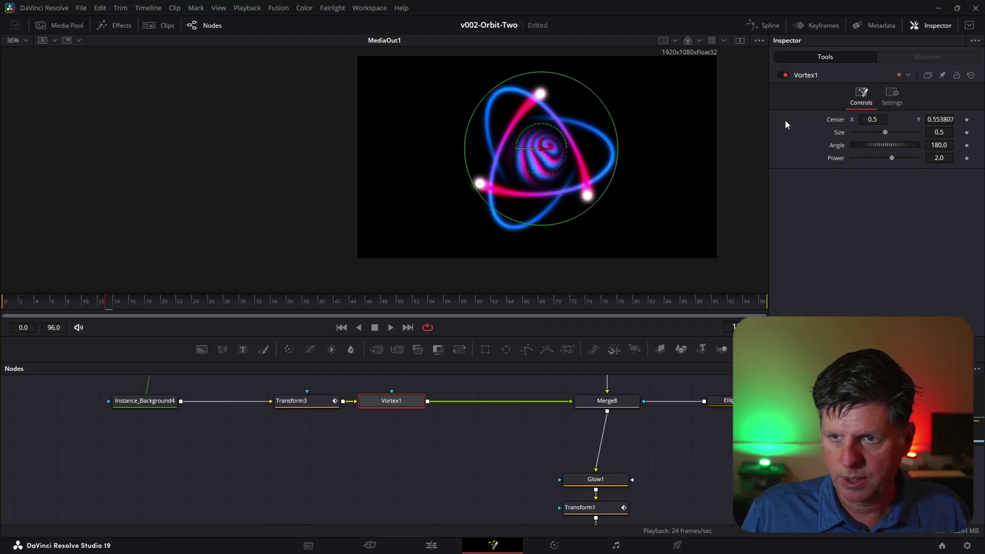
pyautogui.moveTo(884, 134)
pyautogui.mouseDown()
pyautogui.moveTo(927, 134)
pyautogui.moveTo(876, 134)
pyautogui.moveTo(887, 147)
pyautogui.mouseUp()
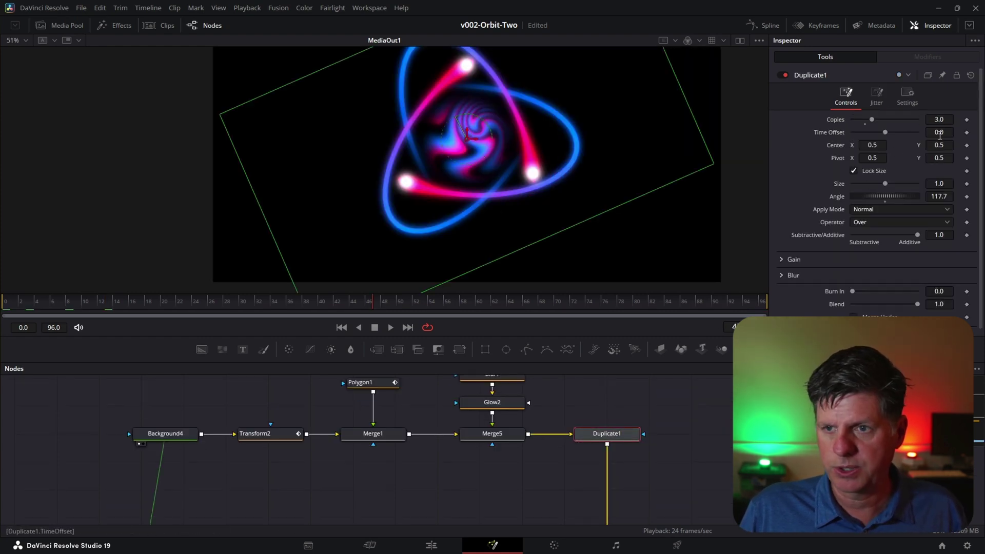
# Step: Set Duplicate1 to 5 copies and its Angle to about 141.72 to spread the orbits evenly
pyautogui.press('Return')
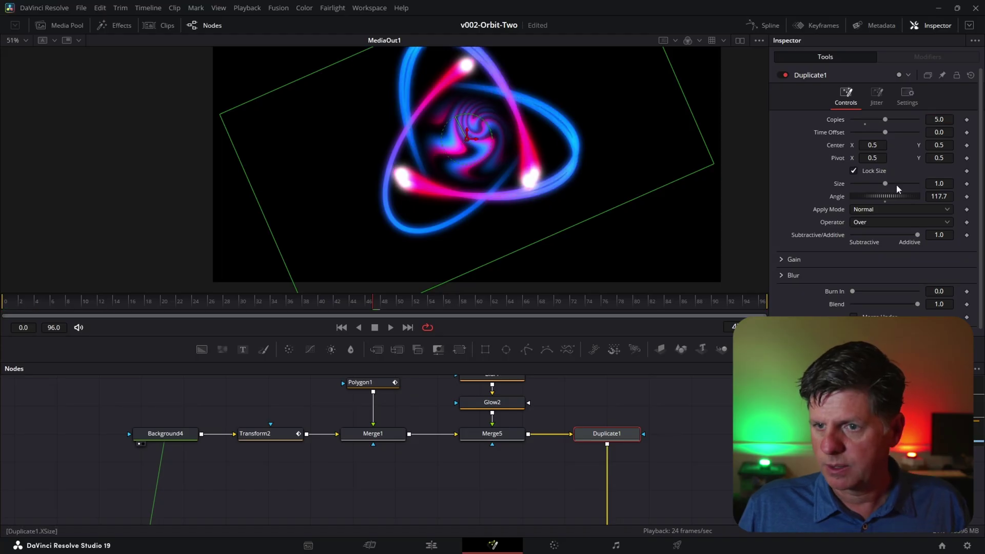
pyautogui.moveTo(885, 198); pyautogui.dragTo(888, 198)
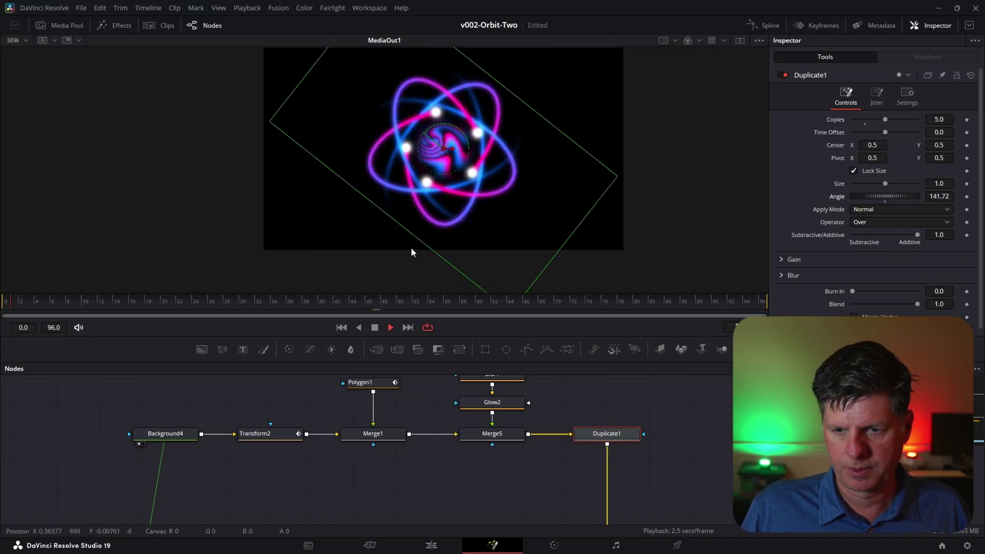